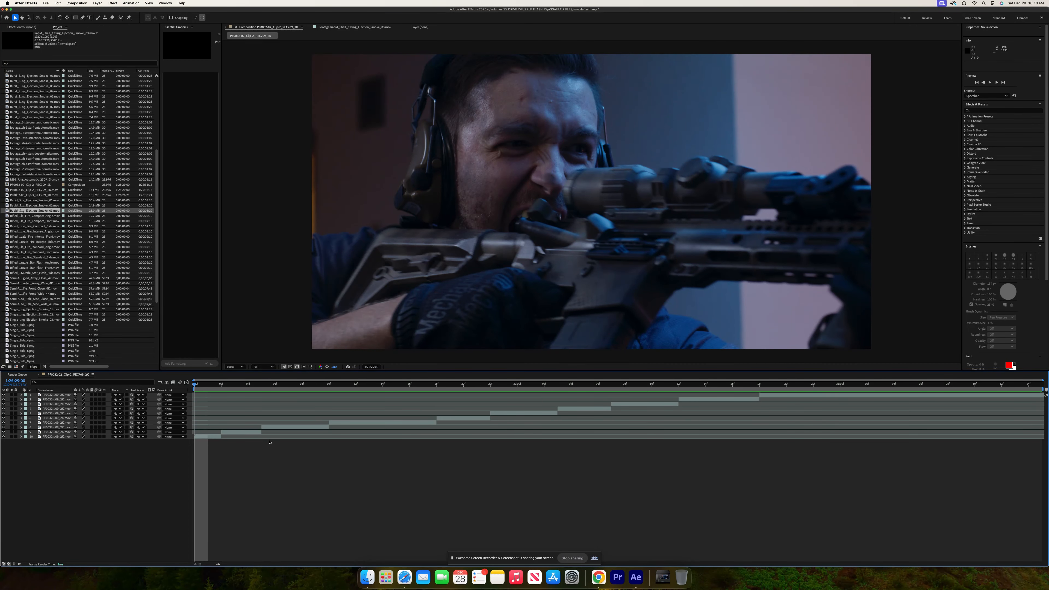
- Play back the rifle shot composition and return the playhead to its first frame
key(space)
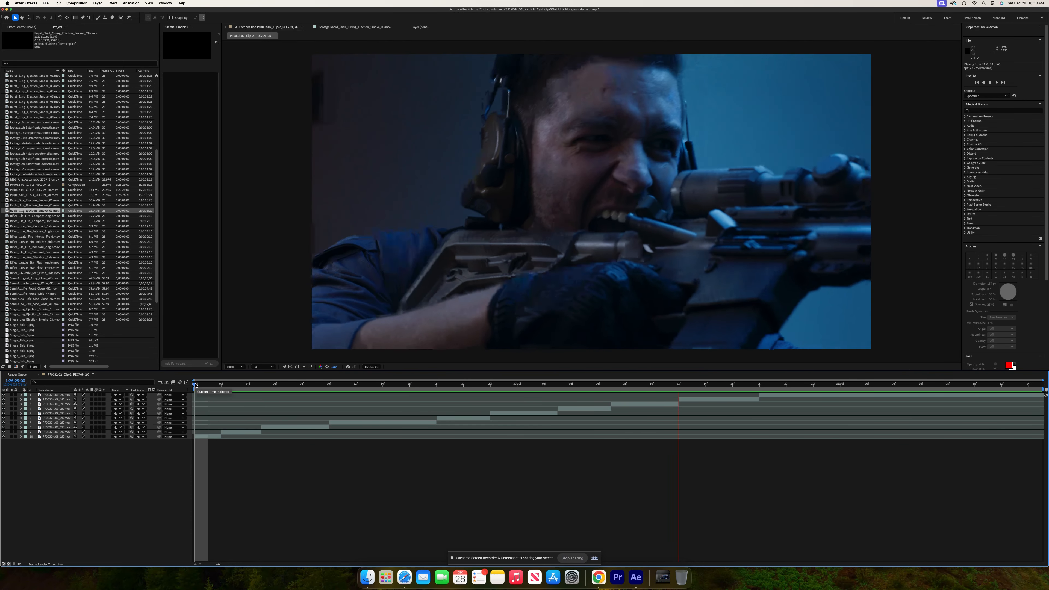
key(space)
drag(196, 385, 195, 421)
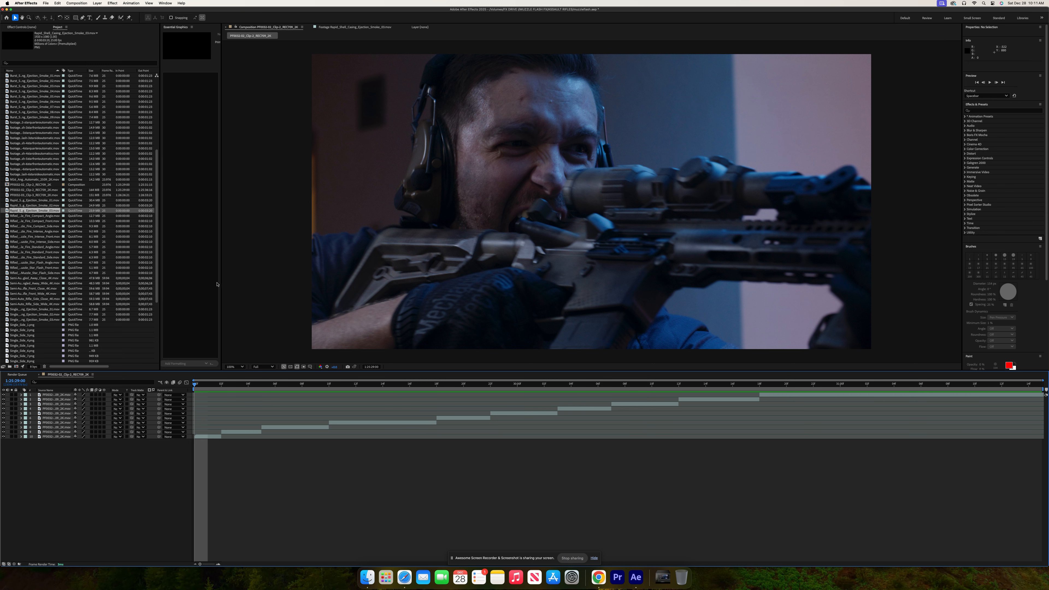
- Preview the first two Rapid_Shell_Casing_Ejection_Smoke clips to compare their smoke
double_click(39, 205)
key(space)
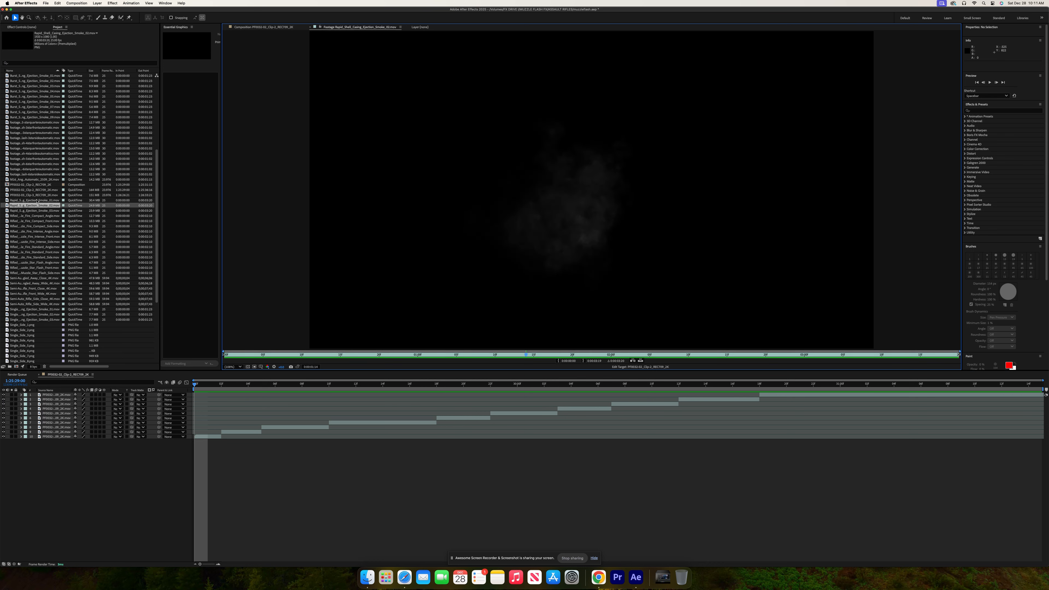
double_click(37, 200)
key(space)
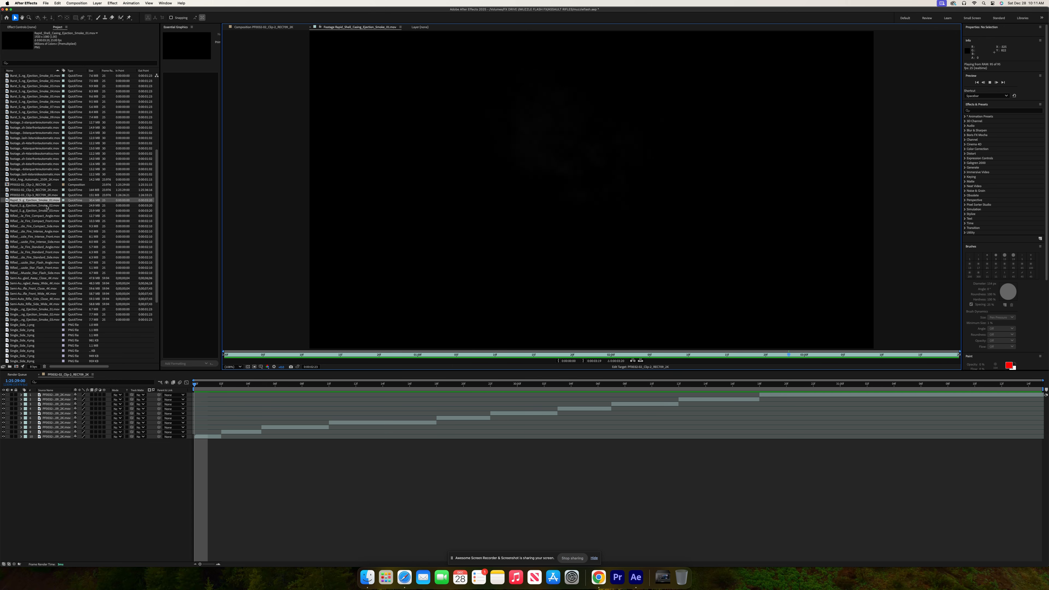
double_click(48, 206)
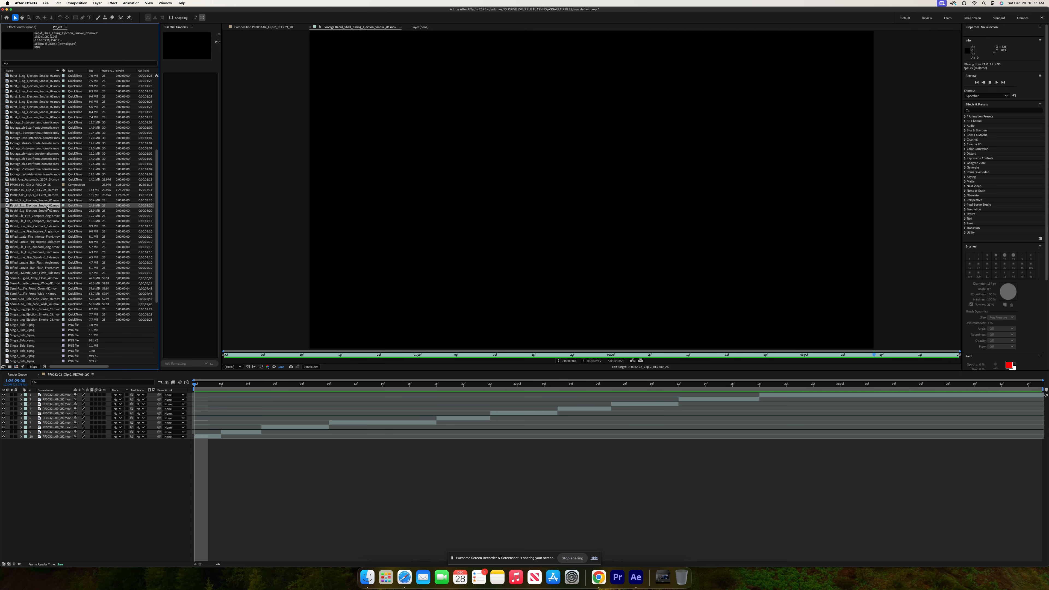
- Add Rapid_Shell_Casing_Ejection_Smoke_02.mov as the top layer from the composition's start and keyframe its Position on the first frame
click(256, 27)
drag(36, 207, 194, 395)
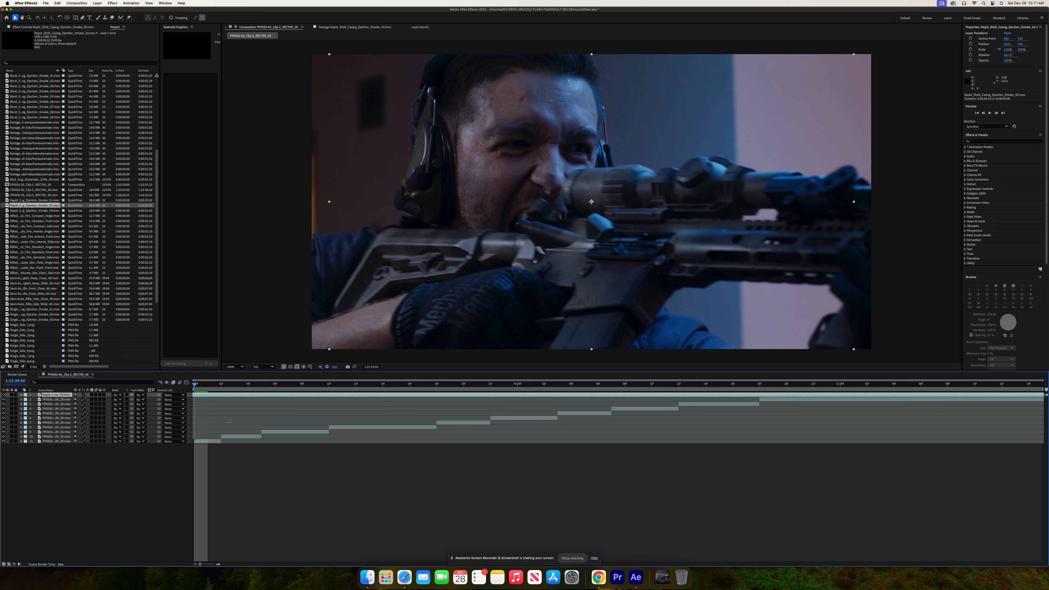
drag(209, 397, 241, 397)
key(p)
click(35, 400)
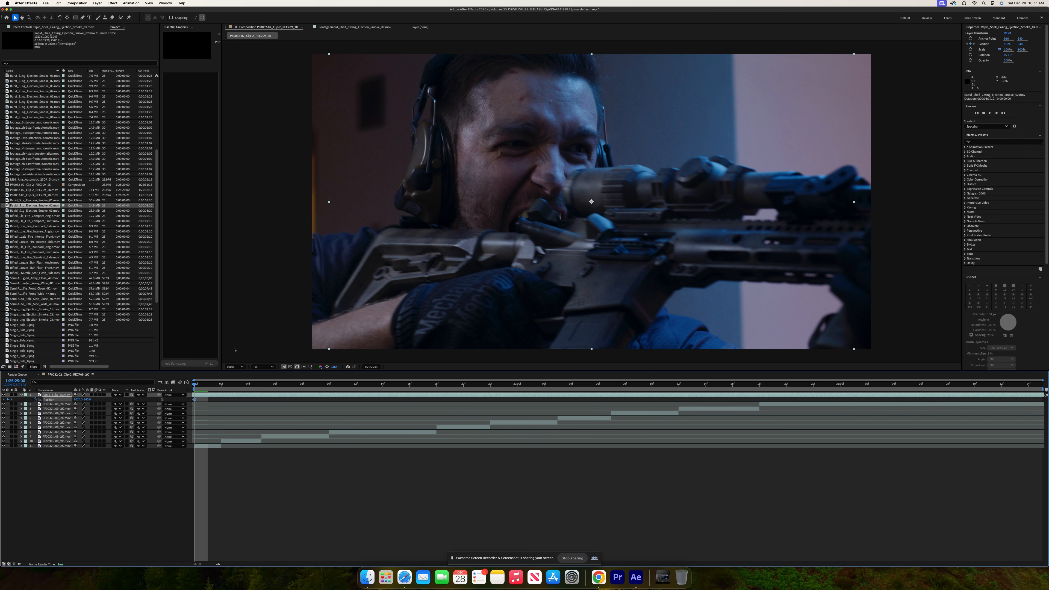
- Place the smoke layer over the rifle's ejection port and rotate it about a quarter turn
drag(574, 179, 621, 247)
key(w)
drag(486, 235, 633, 197)
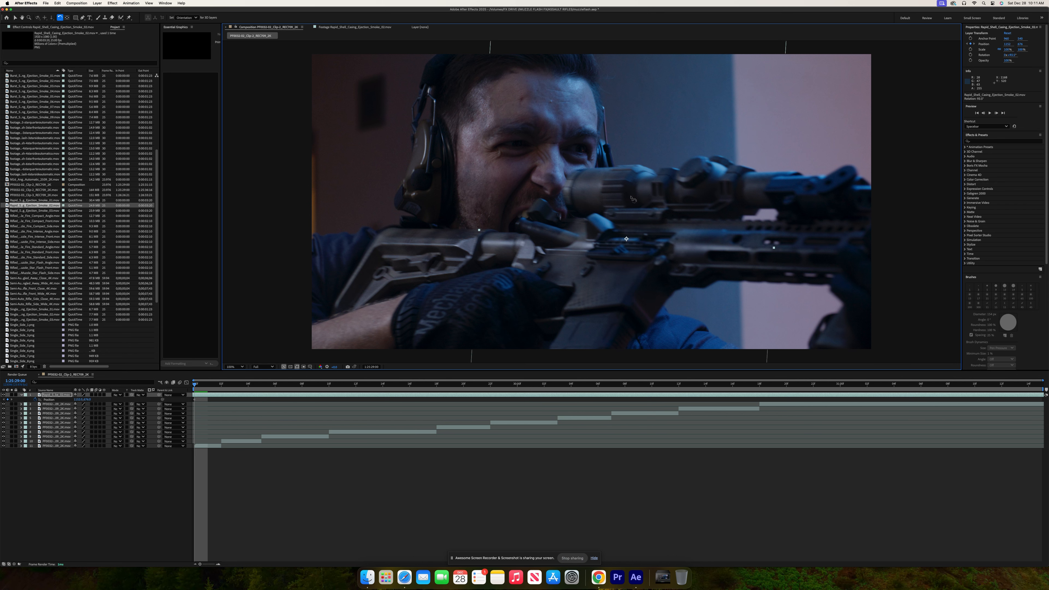
click(15, 19)
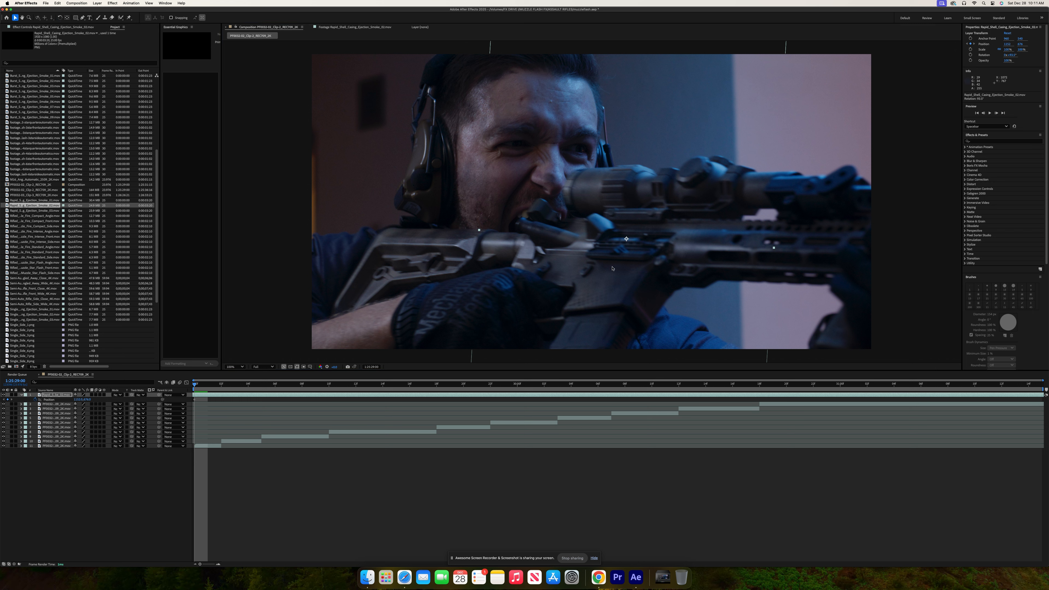
drag(643, 252, 645, 245)
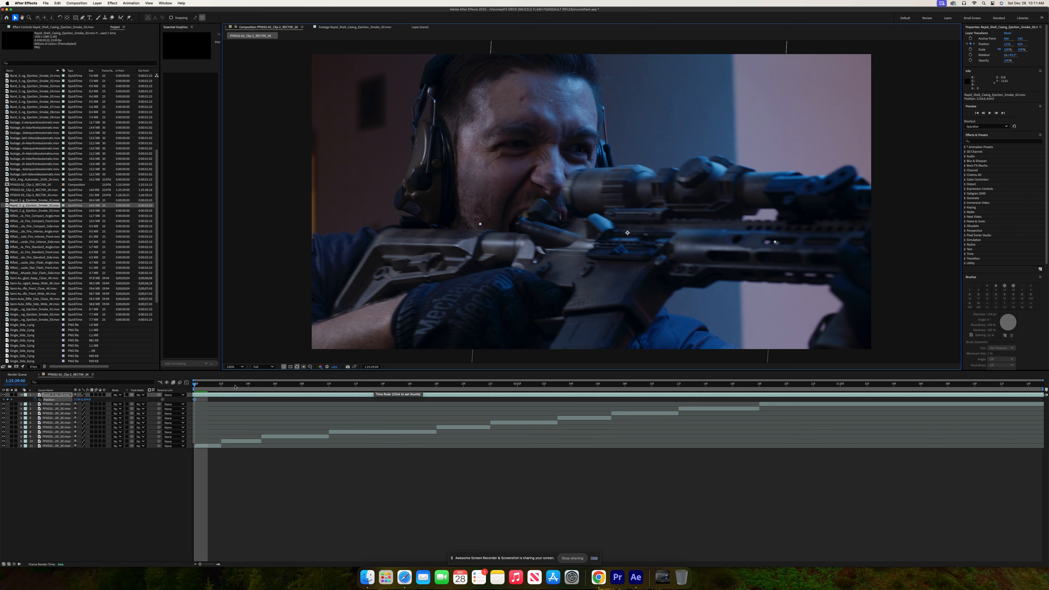
- Keyframe the smoke layer's Position through the shot to follow the ejection port, and play back the motion
key(space)
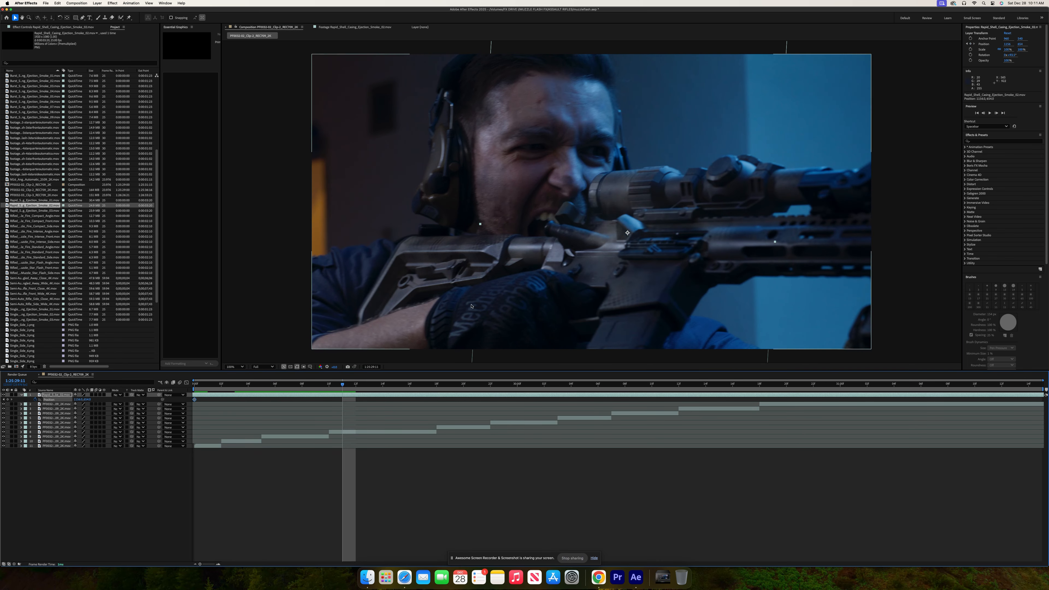
drag(615, 224, 651, 228)
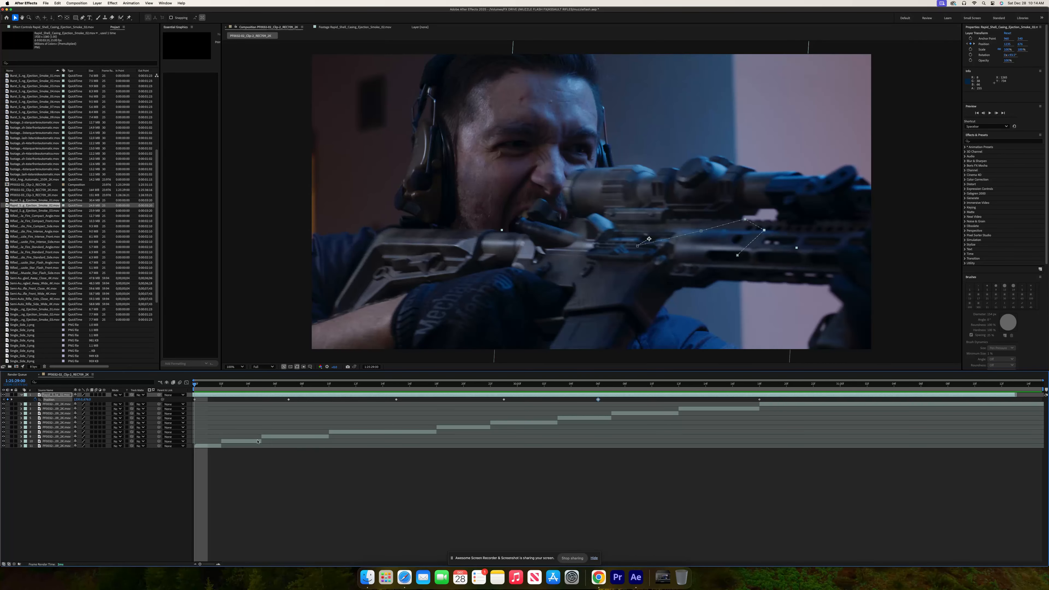
key(space)
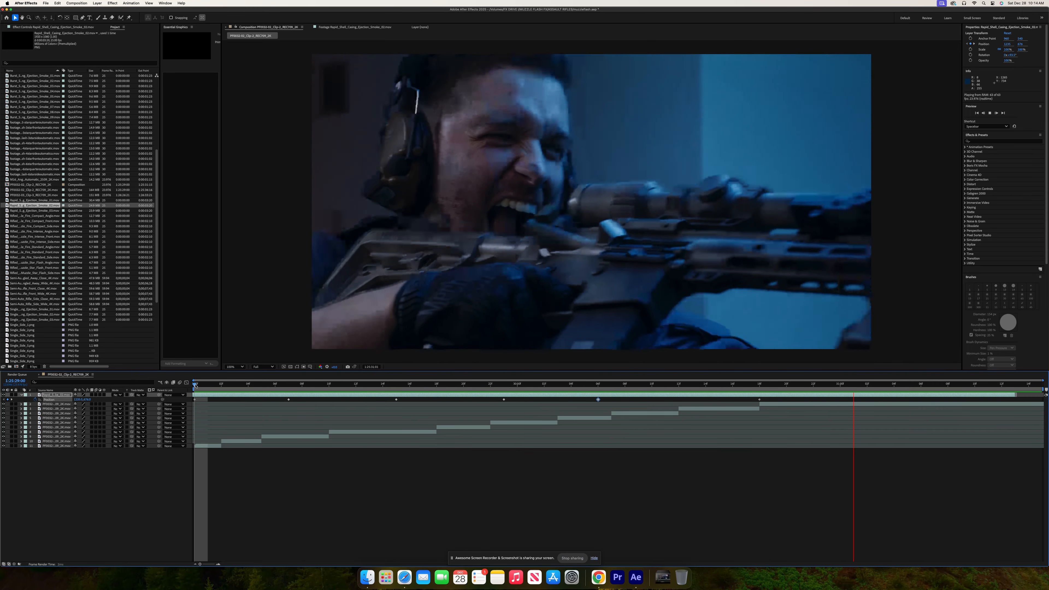
key(space)
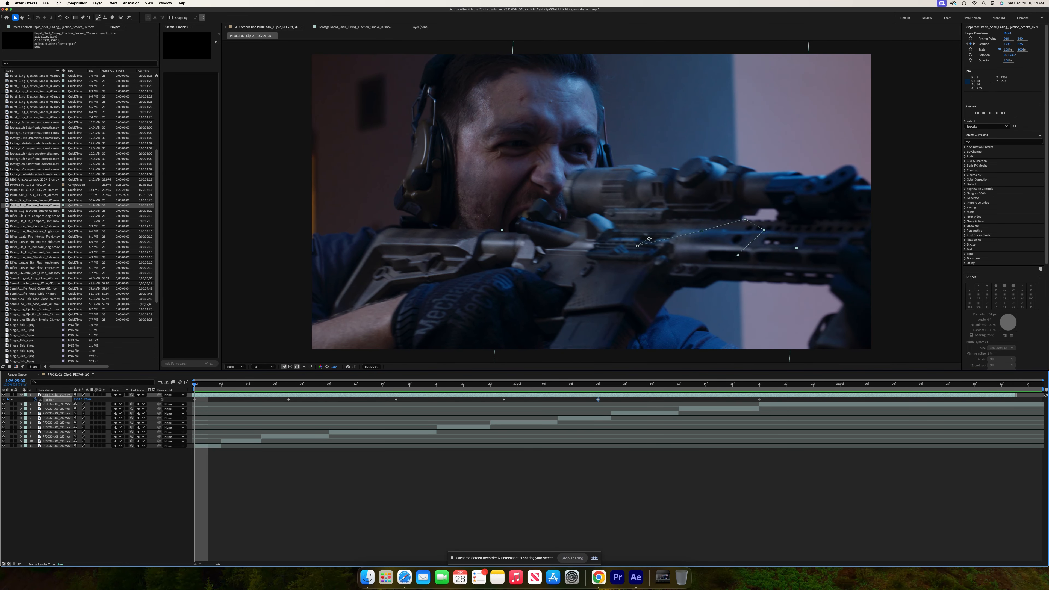
- Create a black solid layer named Ejector
click(99, 5)
mouse_move(105, 11)
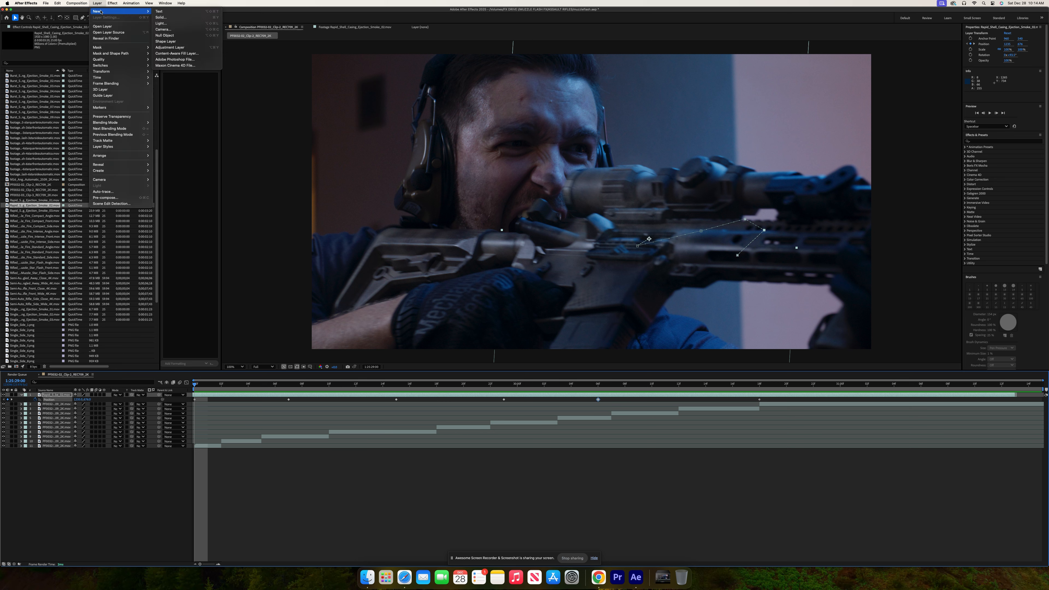
click(160, 18)
click(519, 330)
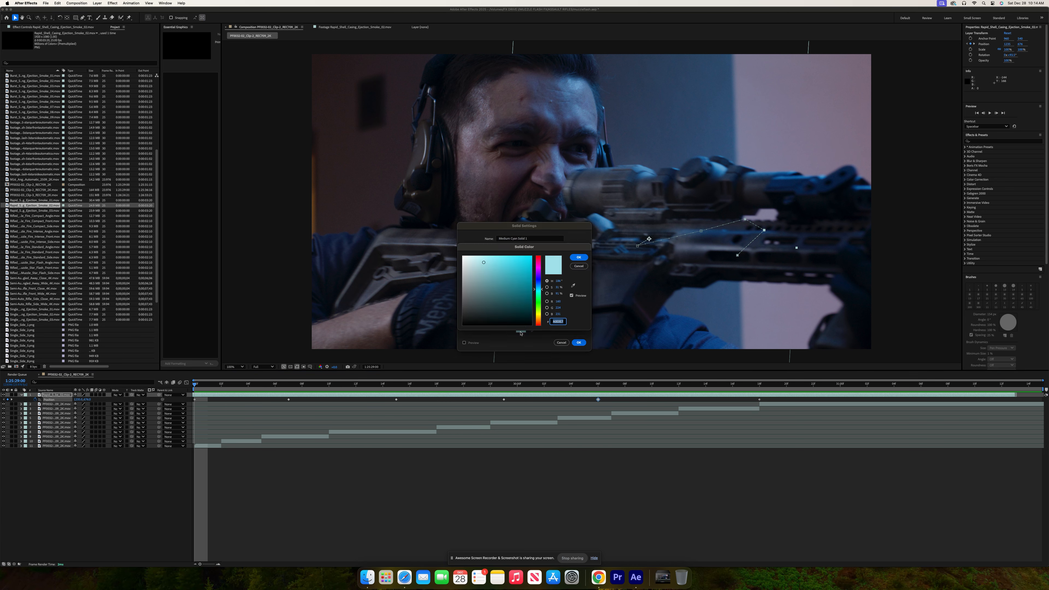
drag(501, 307, 444, 337)
key(Return)
click(521, 239)
drag(521, 239, 484, 239)
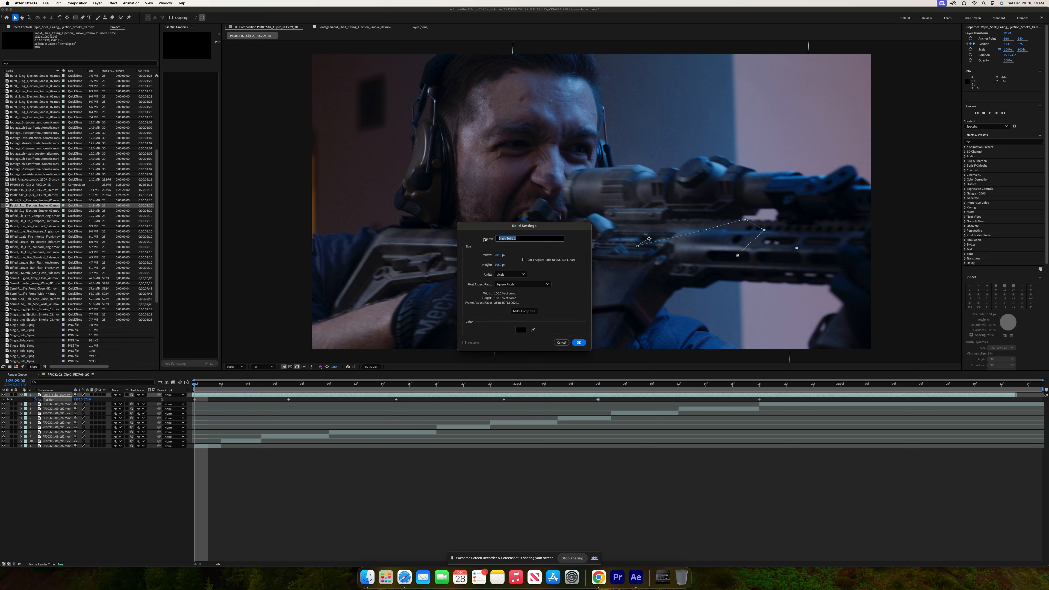
text(Ejector)
click(578, 342)
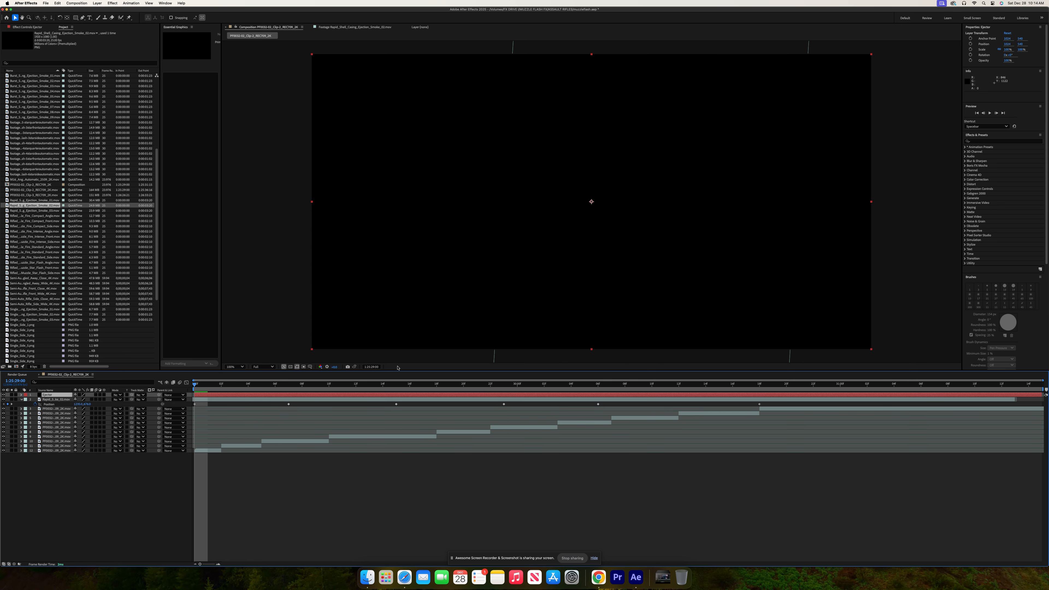
- Place the Ejector solid directly below the smoke layer and hide it
drag(60, 396, 49, 409)
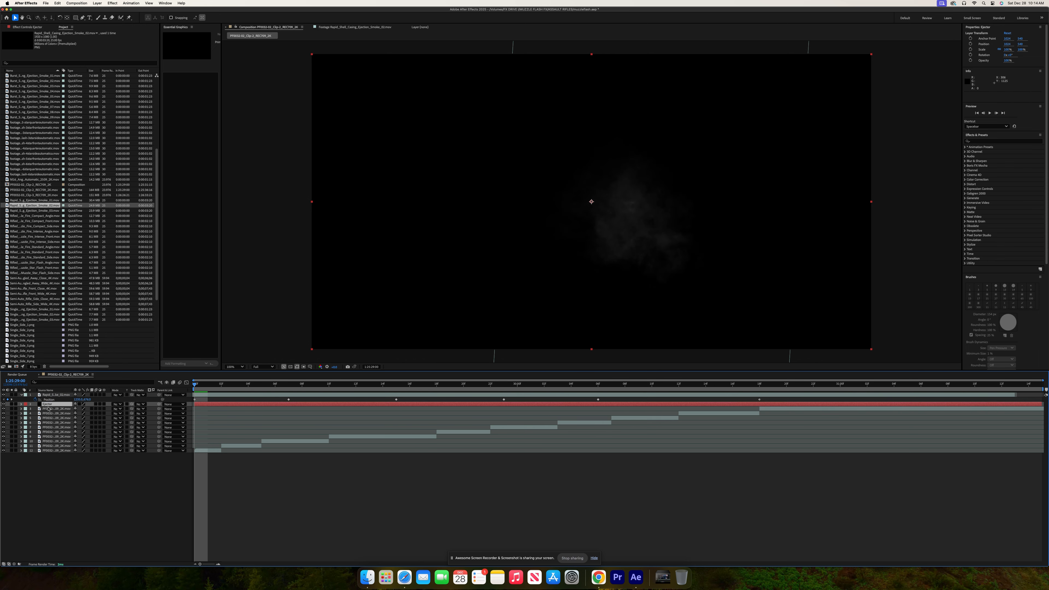
click(3, 404)
- Draw a closed Pen tool mask on the Ejector solid around the rifle's dark ejection port opening
scroll(571, 269, up, 1)
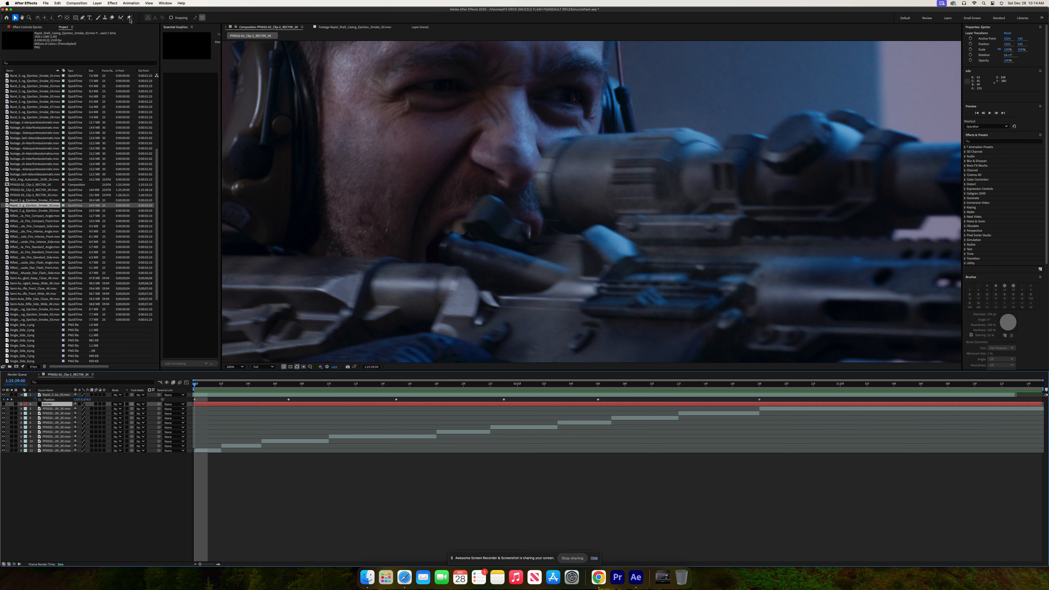
click(82, 18)
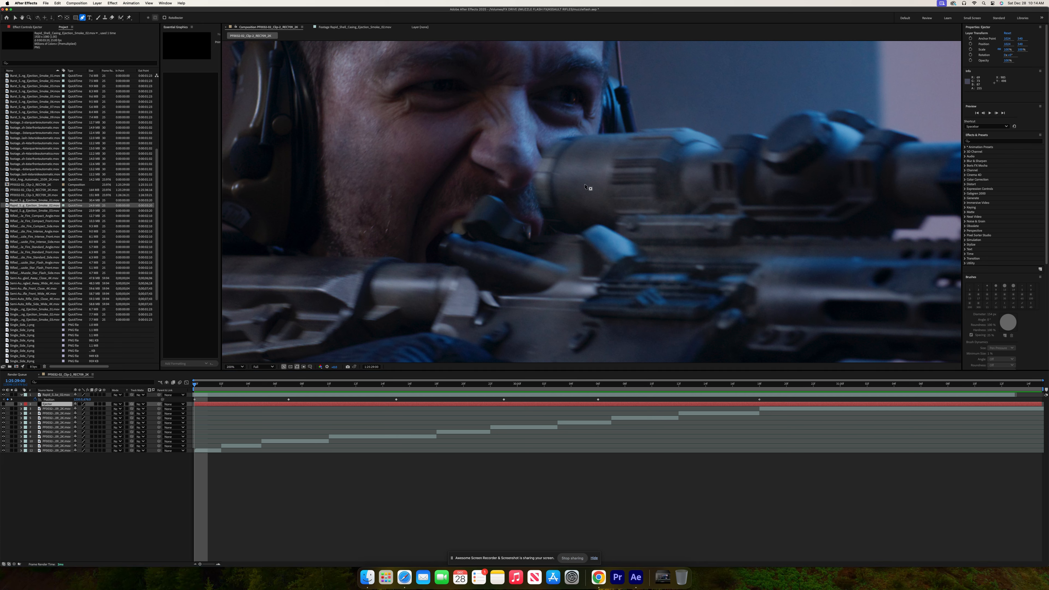
click(638, 266)
drag(652, 267, 669, 267)
click(687, 268)
click(710, 268)
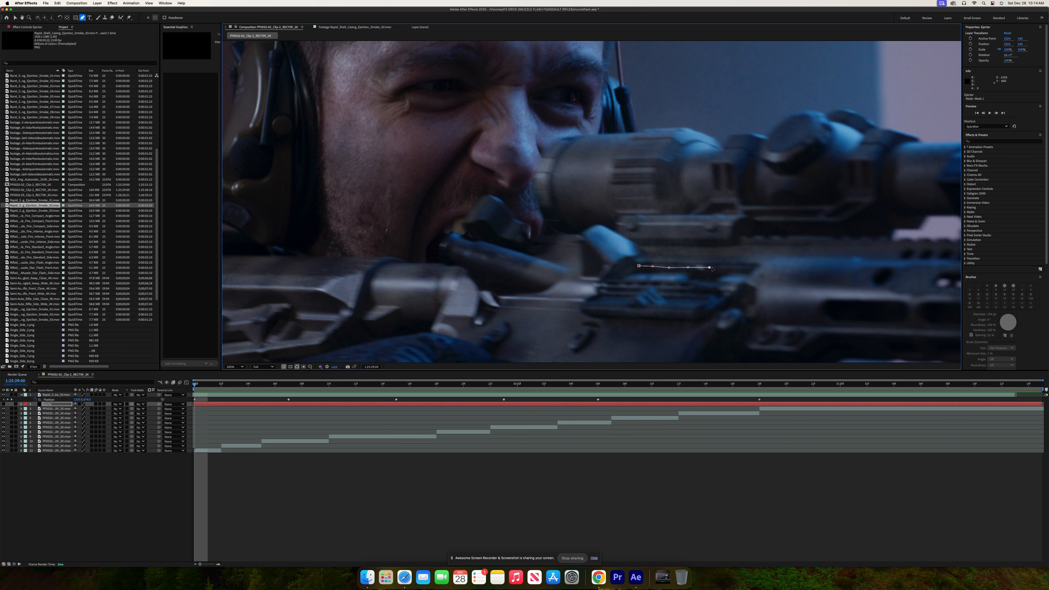
click(722, 267)
click(733, 267)
click(744, 266)
click(755, 267)
click(752, 272)
click(746, 274)
click(726, 274)
click(720, 277)
click(715, 281)
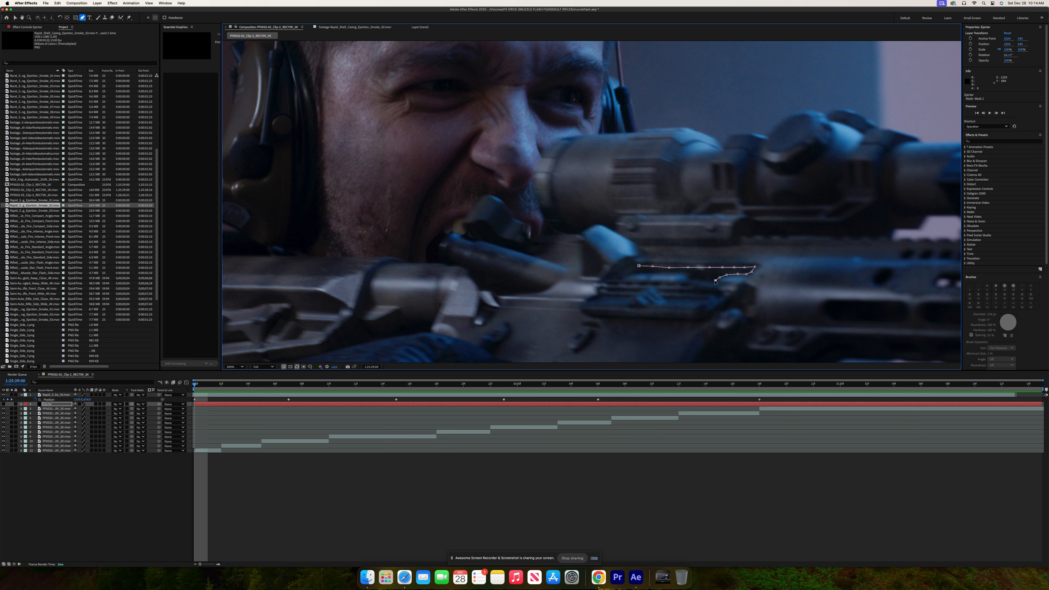
click(694, 280)
click(678, 277)
click(664, 278)
click(647, 278)
click(633, 278)
click(622, 279)
click(625, 270)
click(634, 267)
- Keyframe the Ejector mask's Mask Path on the first frame and reveal its remaining mask properties
click(49, 404)
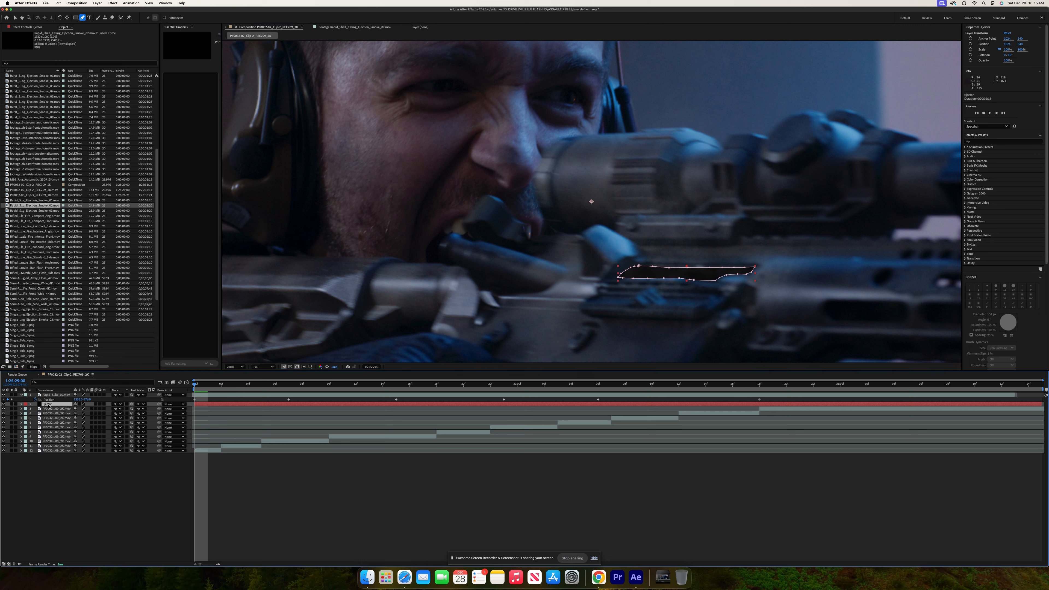
key(m)
click(40, 414)
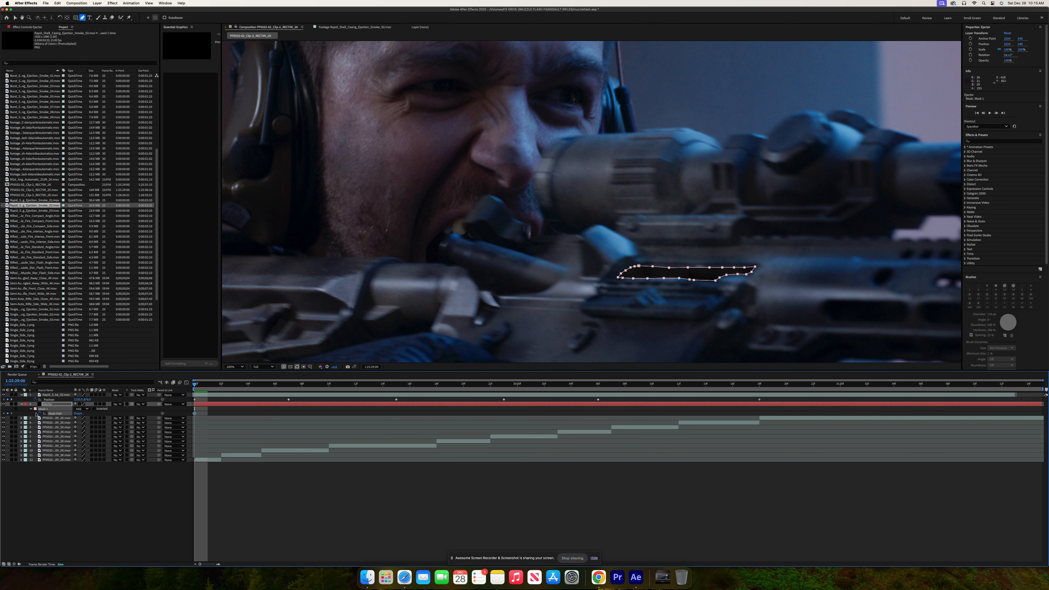
click(31, 409)
click(31, 409)
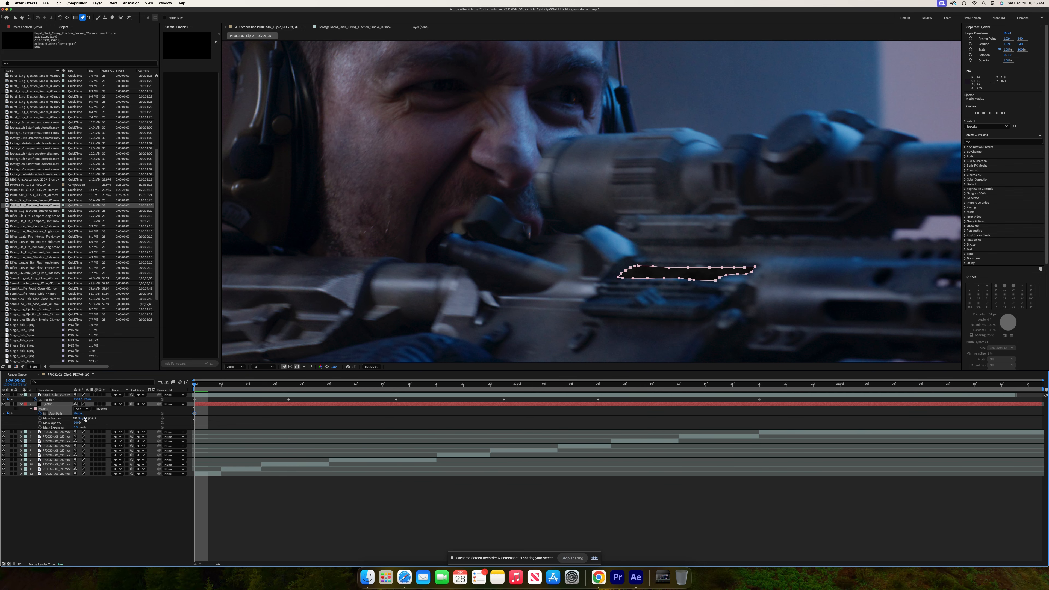
- Try Mask Feather values of 13 and 7 pixels on the Ejector mask, checking the edge with nothing selected
click(88, 418)
text(13)
key(Return)
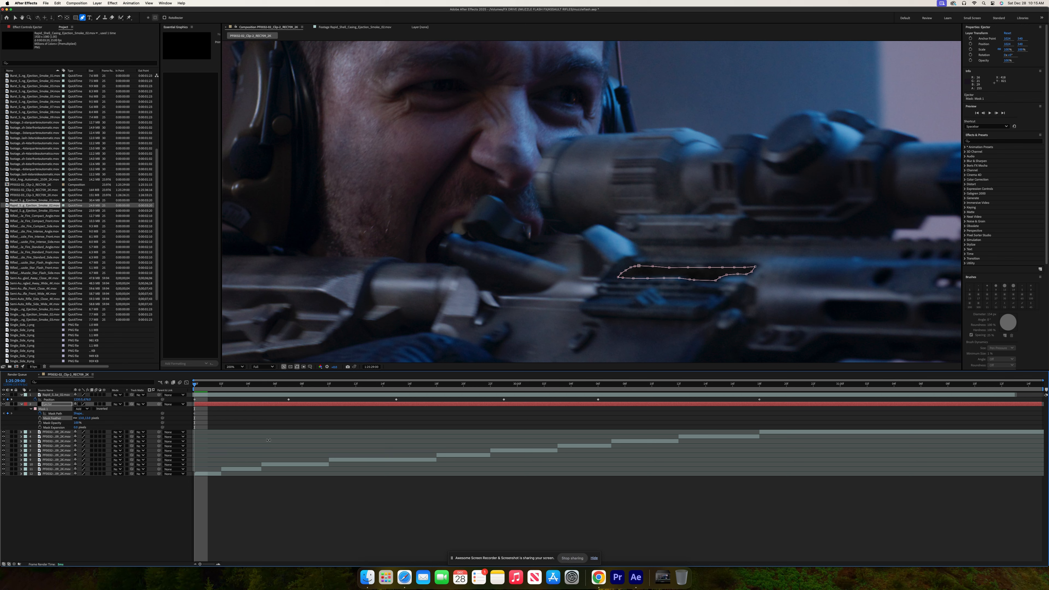
click(264, 424)
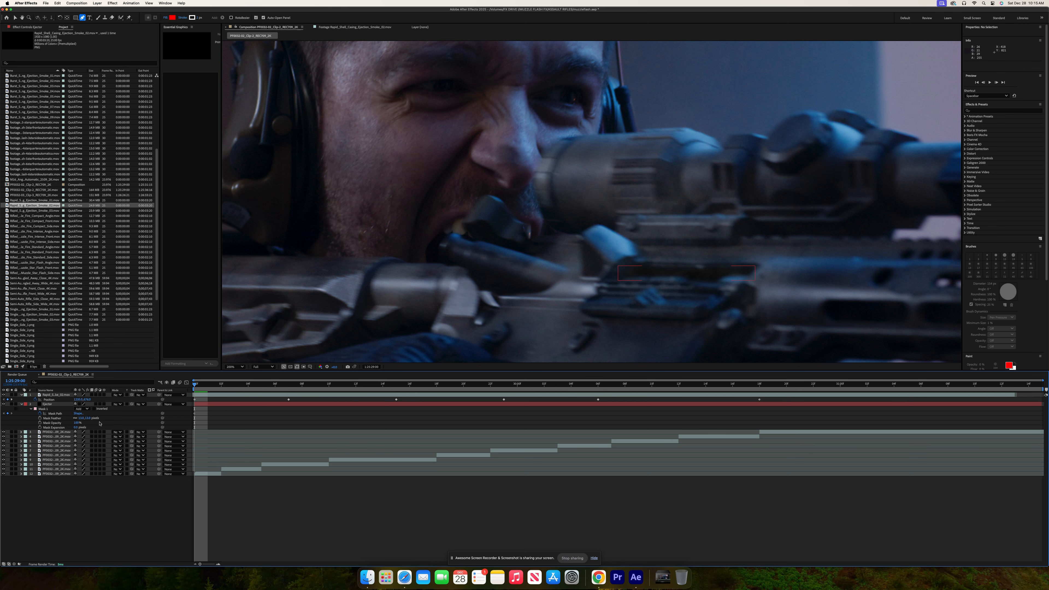
click(87, 418)
text(7)
key(Return)
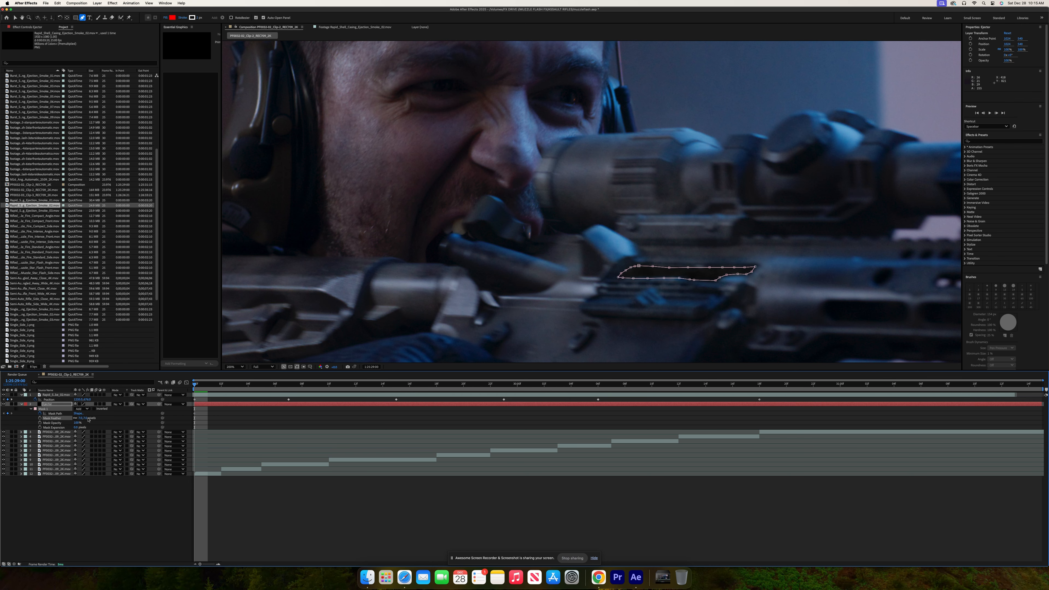
click(228, 425)
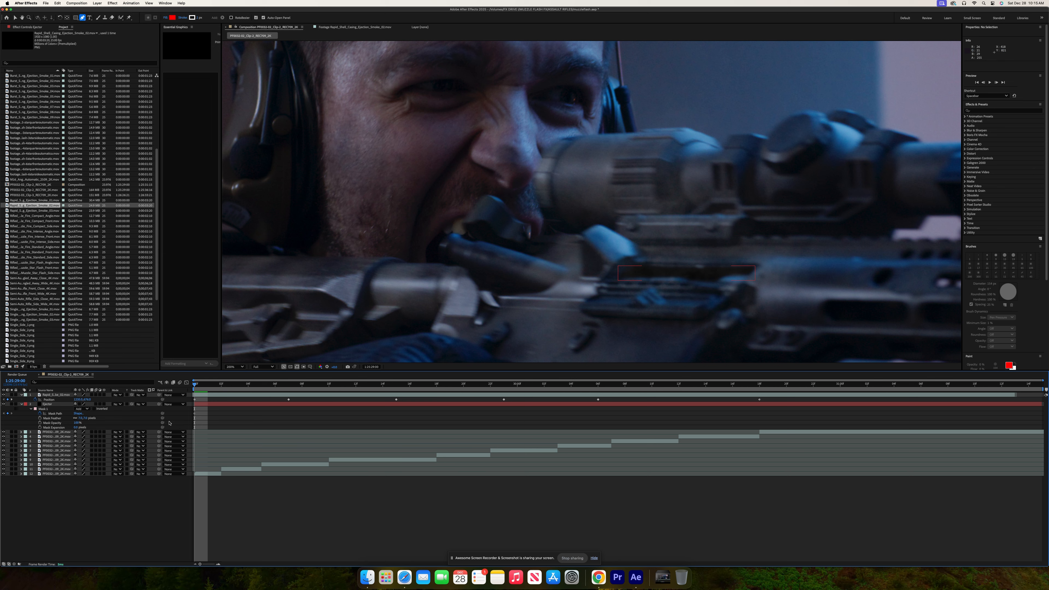
- Set the Ejector mask's Mask Feather to 4 pixels
click(82, 417)
text(4)
key(Return)
click(199, 422)
- Collapse the smoke layer's properties and hide the Ejector solid to expose the footage for mask tracking
click(22, 395)
click(58, 400)
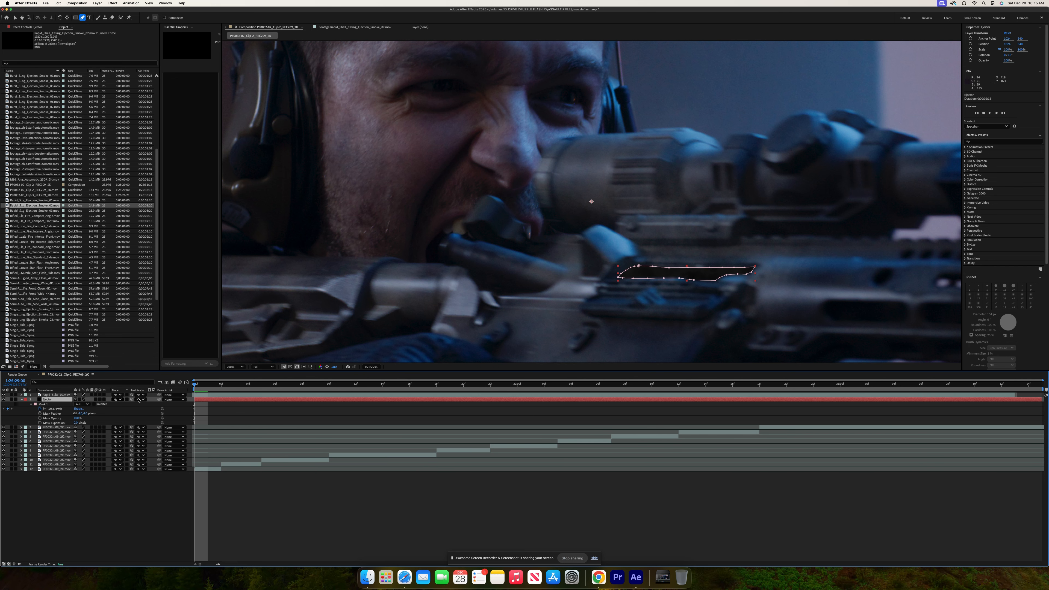
key(comma)
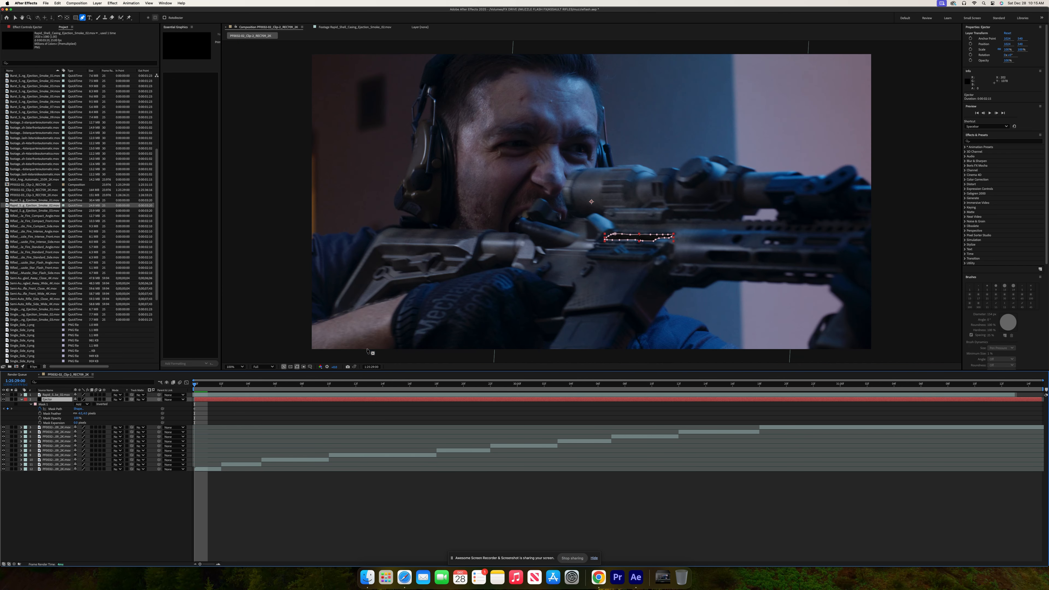
key(v)
click(3, 400)
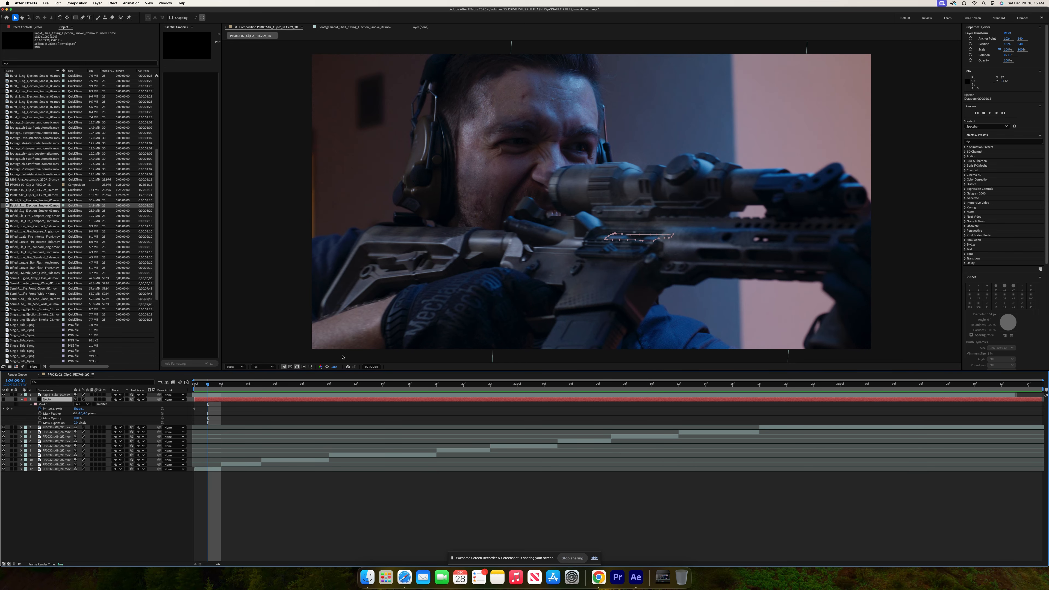
- Shift the whole Ejector mask onto the ejection port on the second frame and advance to the third frame
key(period)
drag(604, 248, 784, 317)
drag(715, 282, 692, 274)
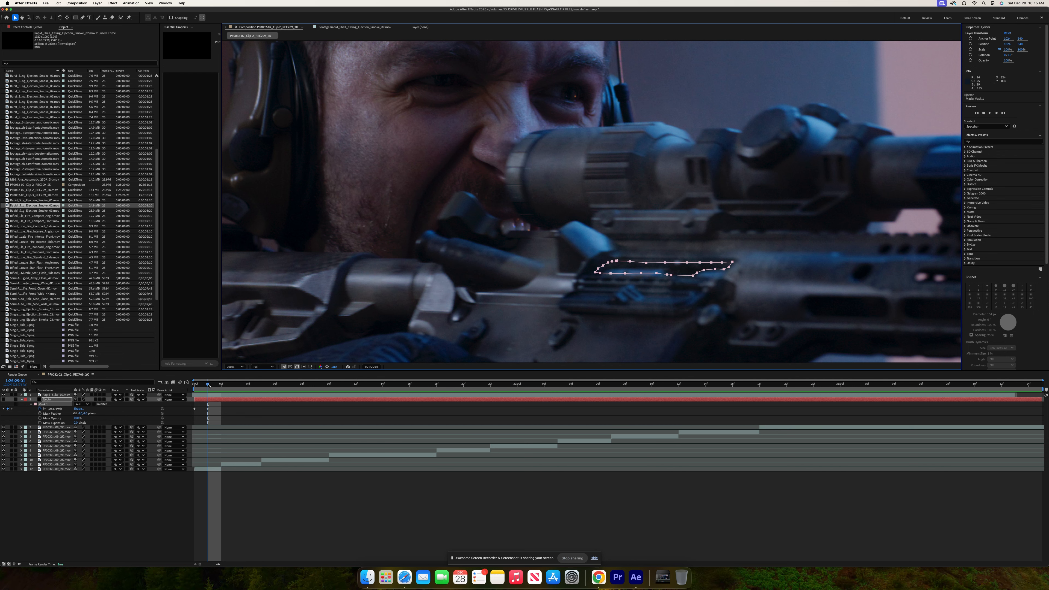
drag(210, 386, 219, 388)
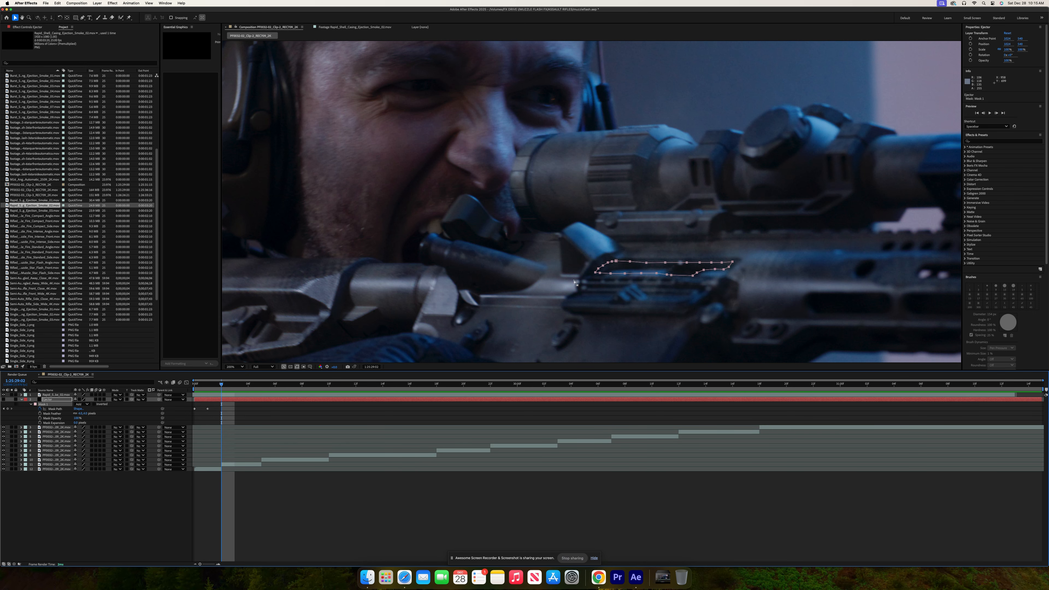
- Shift the Ejector mask onto the ejection port frame by frame from the third frame onward, adjusting its points to match
click(621, 268)
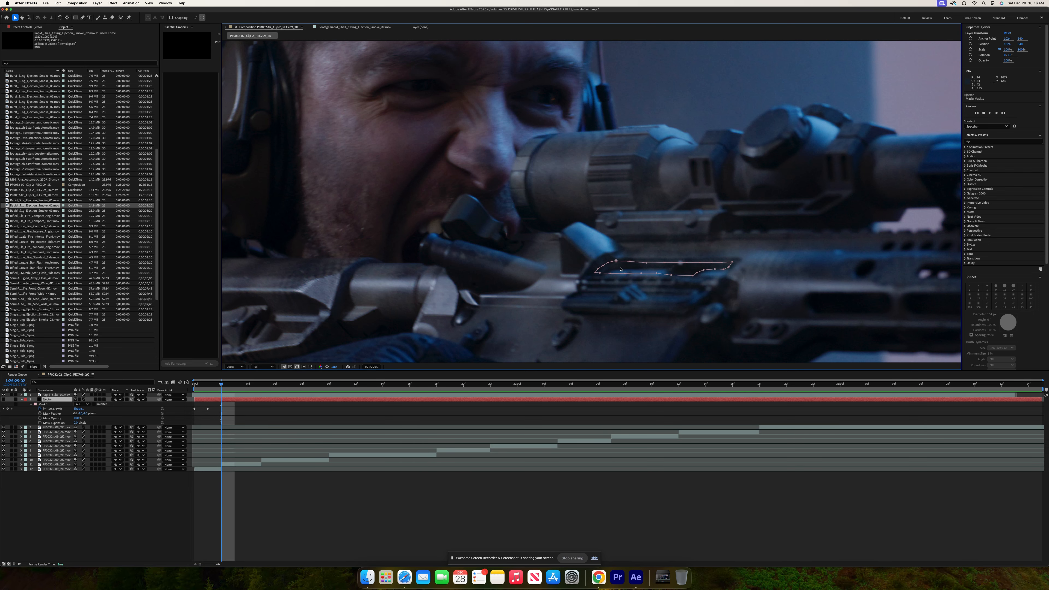
drag(576, 238, 769, 323)
click(692, 272)
drag(570, 234, 773, 298)
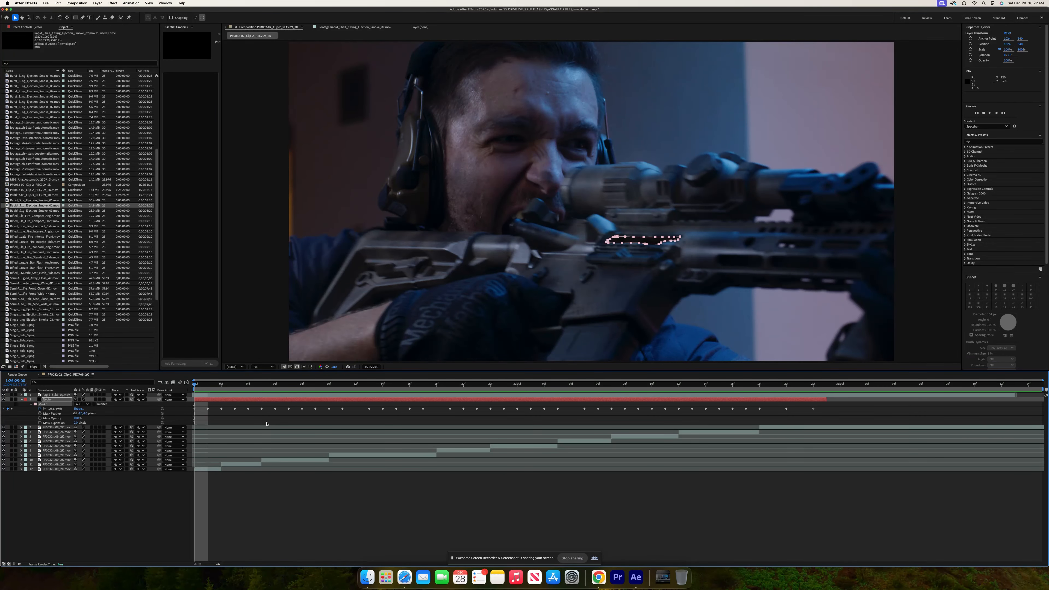
- Preview the tracked Ejector mask, then collapse its layer properties and deselect everything
key(space)
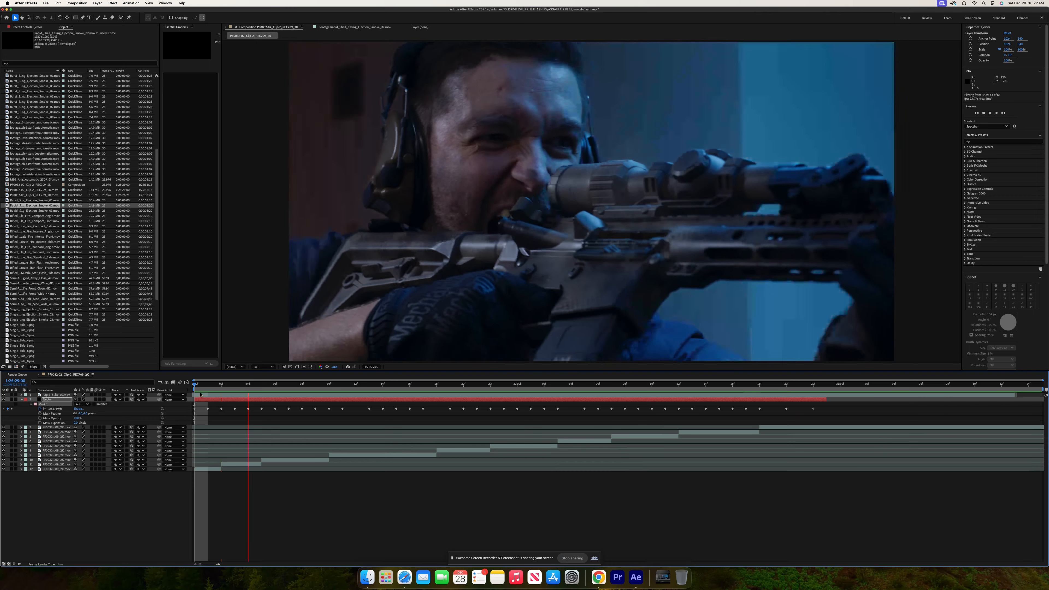
key(space)
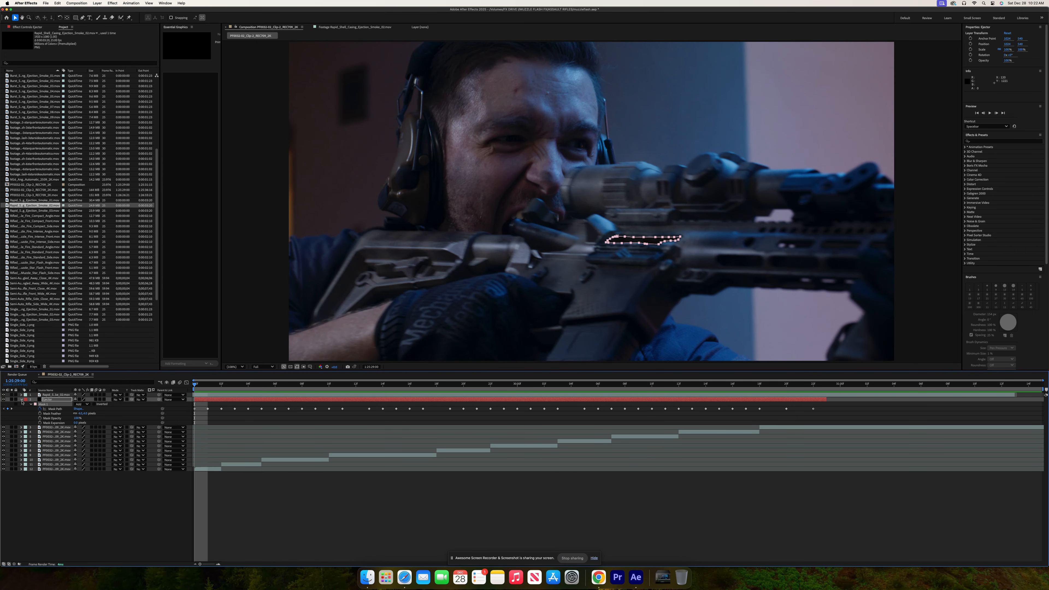
click(21, 399)
click(209, 453)
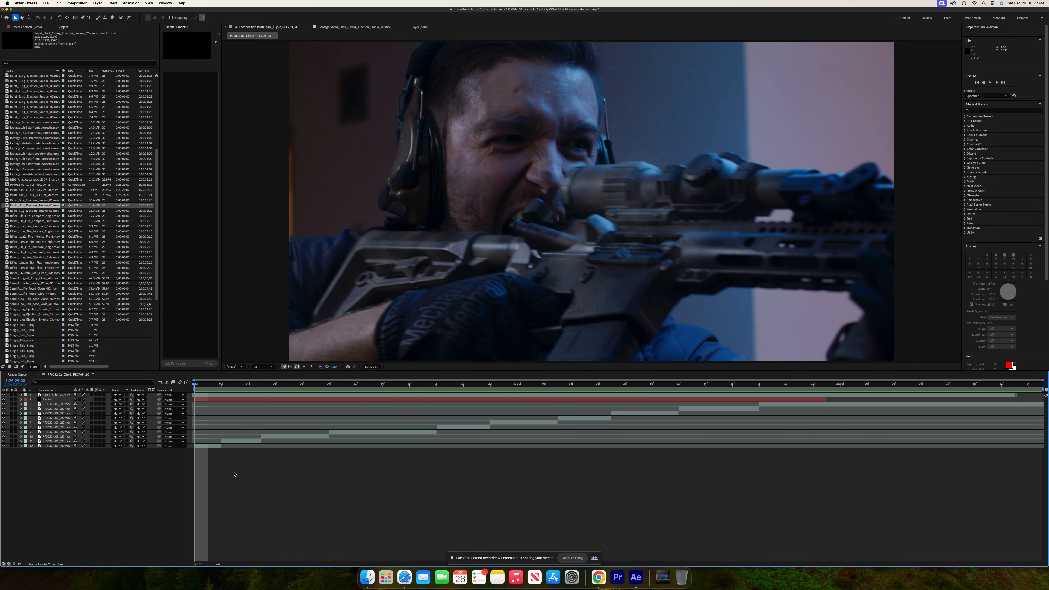
- Start keyframing the Ejector layer's Opacity on the second frame and set it to 0% on the third frame
click(216, 401)
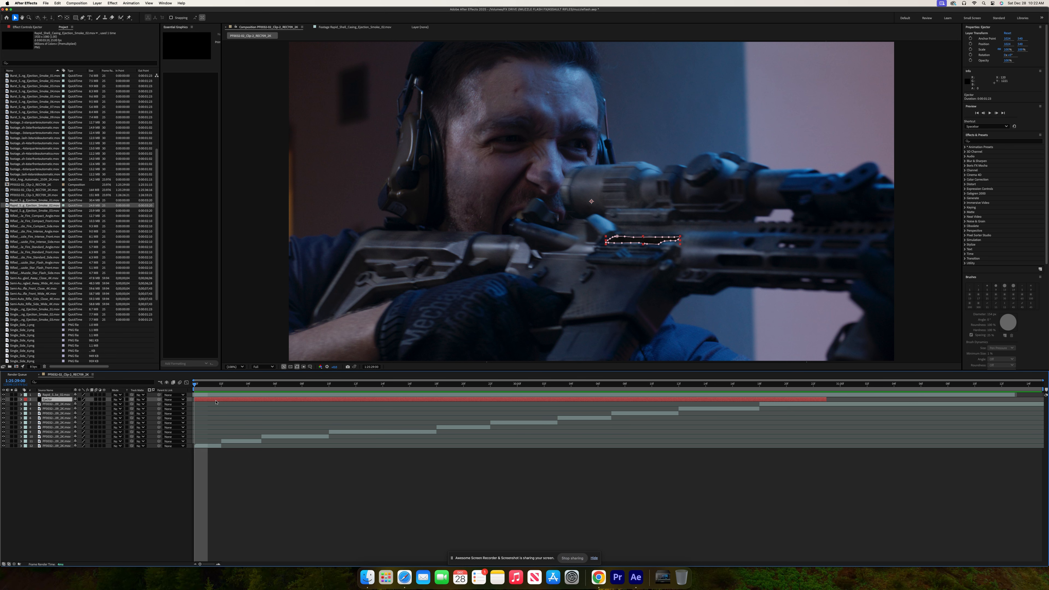
key(t)
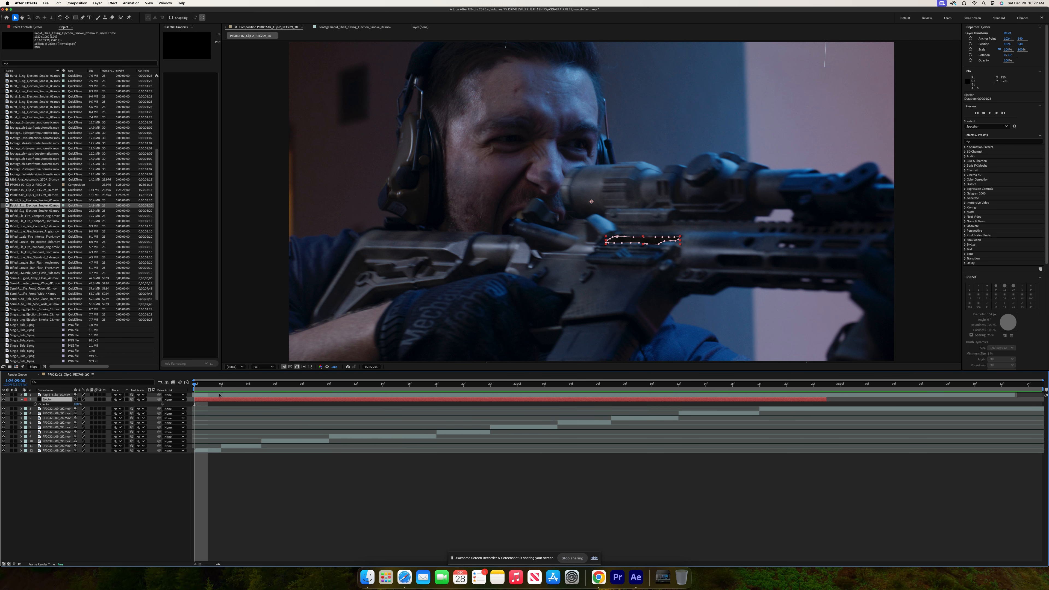
drag(195, 386, 204, 387)
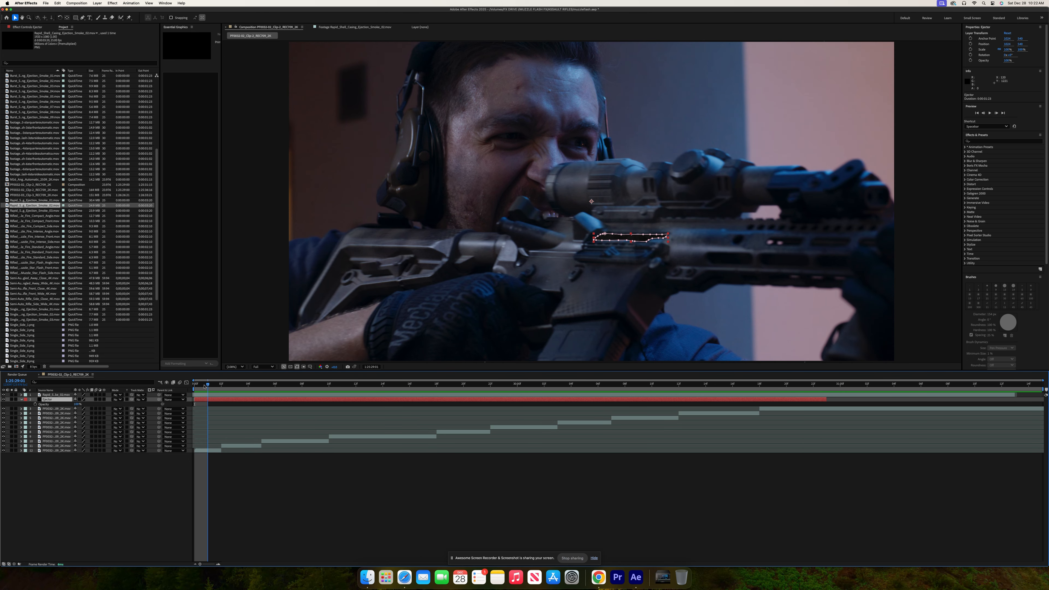
drag(213, 386, 211, 387)
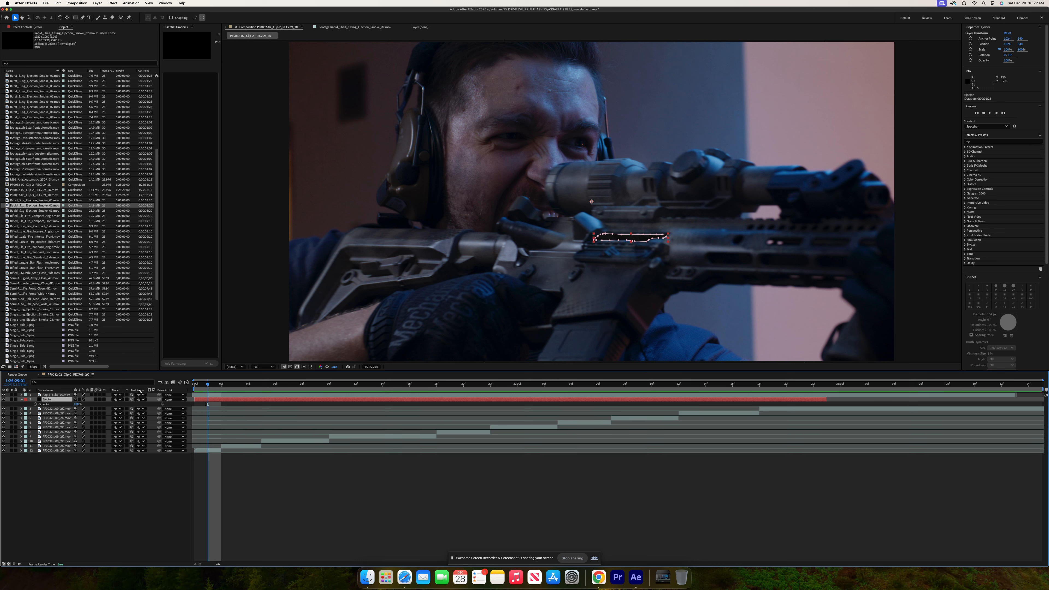
click(35, 404)
drag(217, 387, 221, 387)
click(77, 404)
text(0)
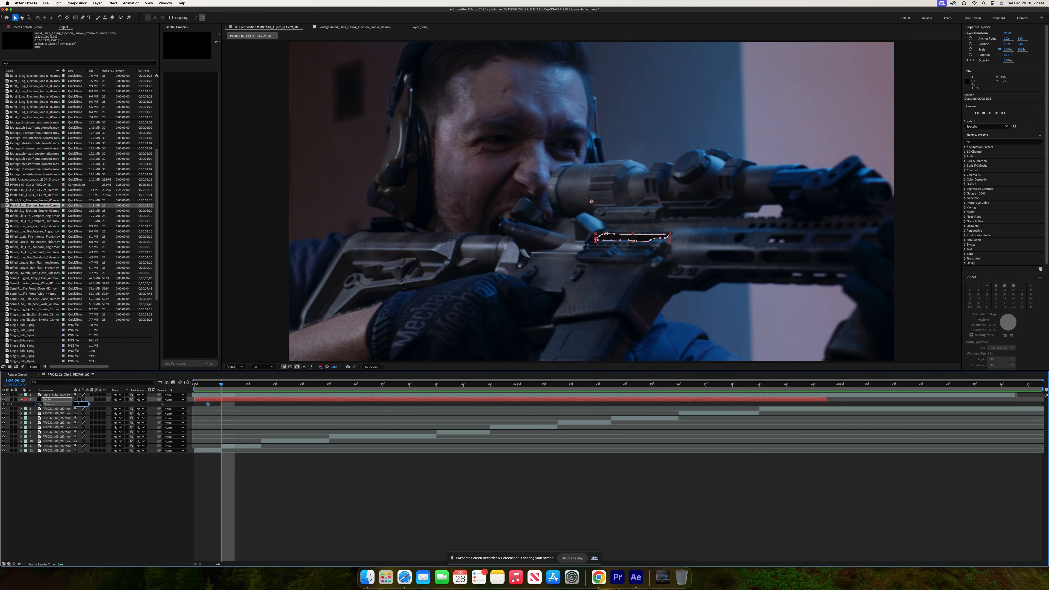
key(Return)
- Set an Opacity keyframe of 100% on the Ejector layer at the sixth frame
click(997, 114)
click(997, 114)
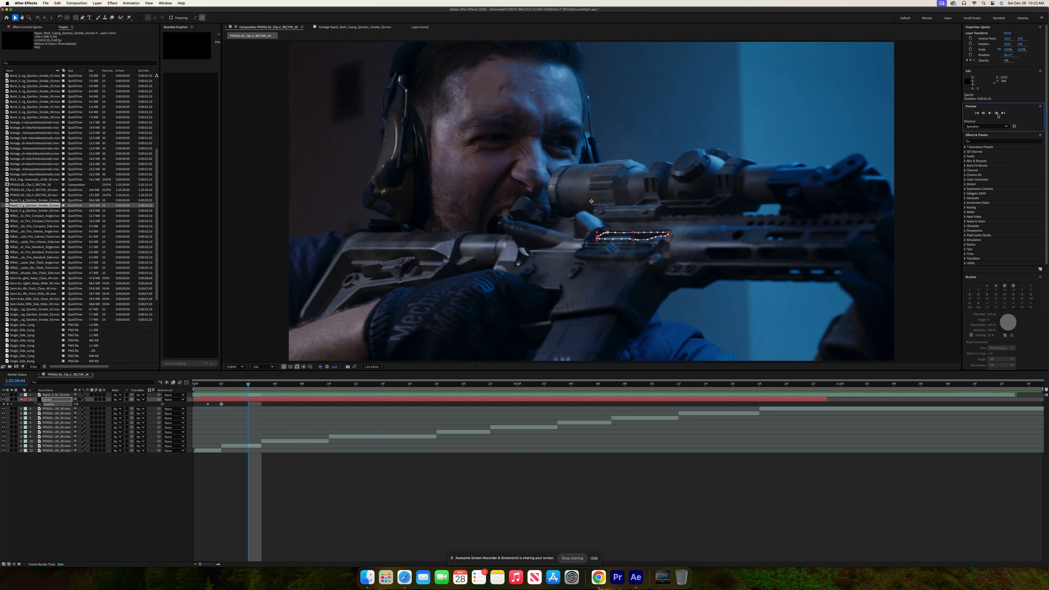
click(997, 114)
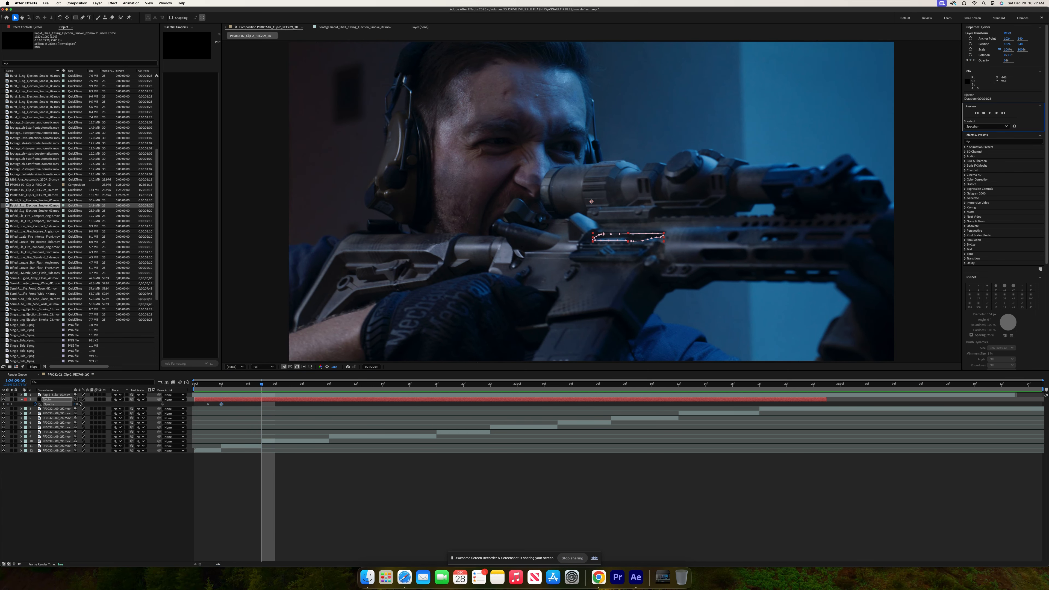
click(75, 404)
text(100)
key(Return)
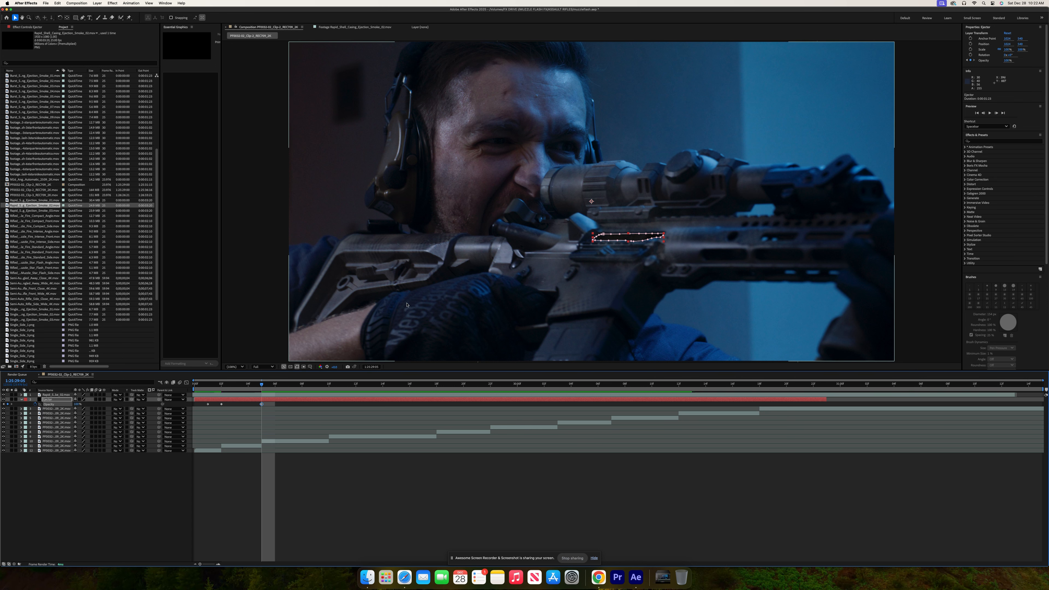
- Set the Ejector layer's Opacity to 0% on the fifth frame so the port opens abruptly
click(984, 113)
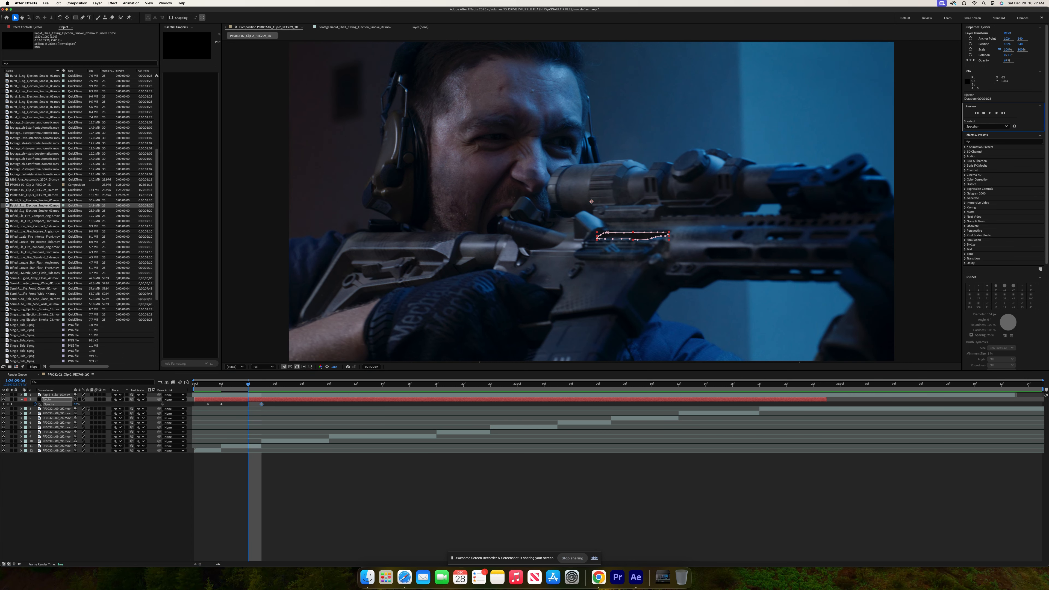
click(76, 404)
text(0)
key(Return)
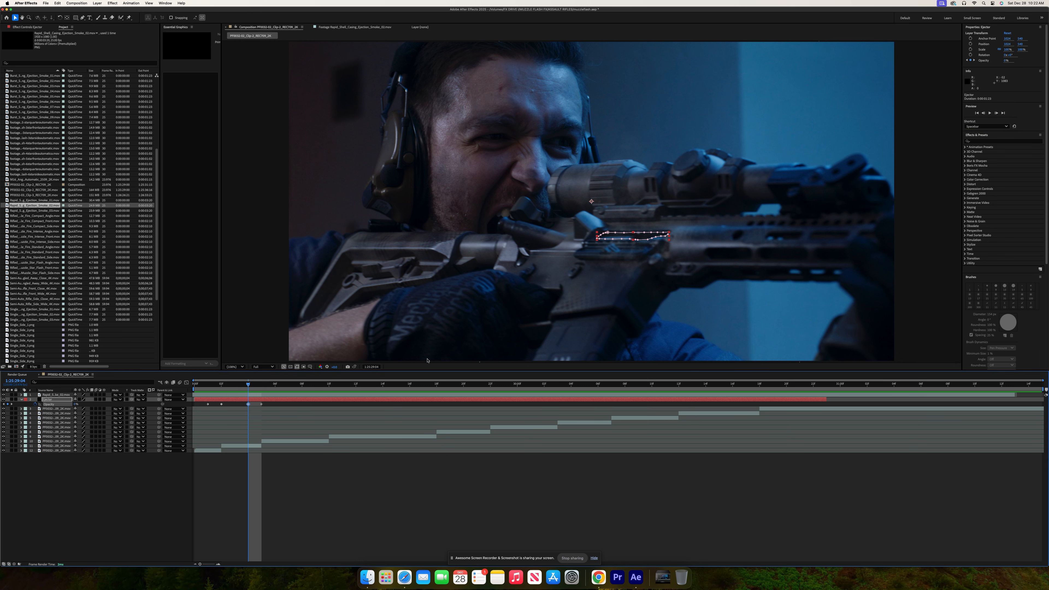
- Set an Opacity keyframe of 0% on the Ejector layer at the eighth frame
click(996, 114)
click(996, 114)
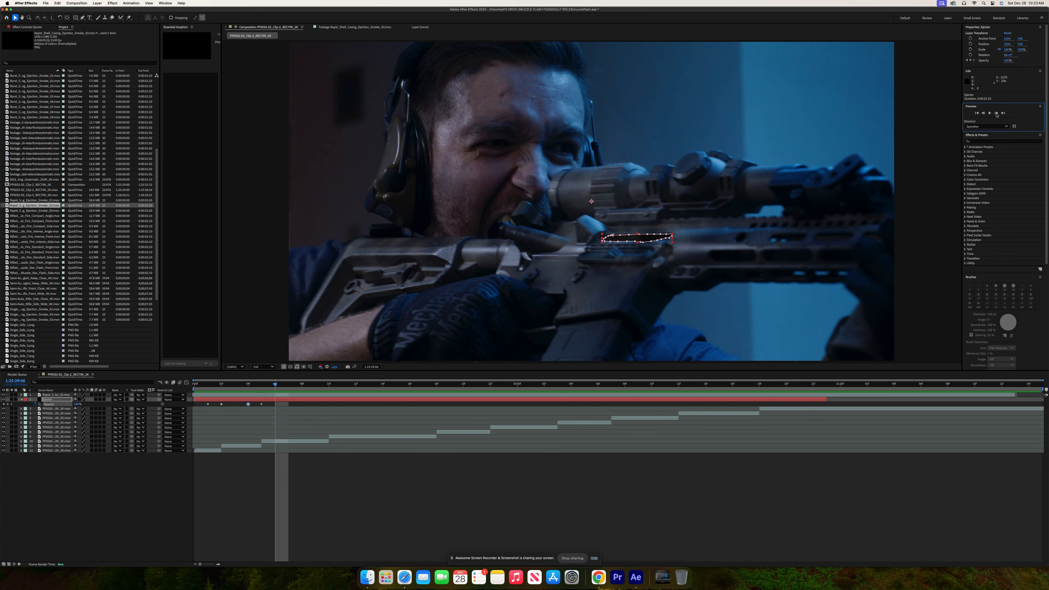
click(996, 114)
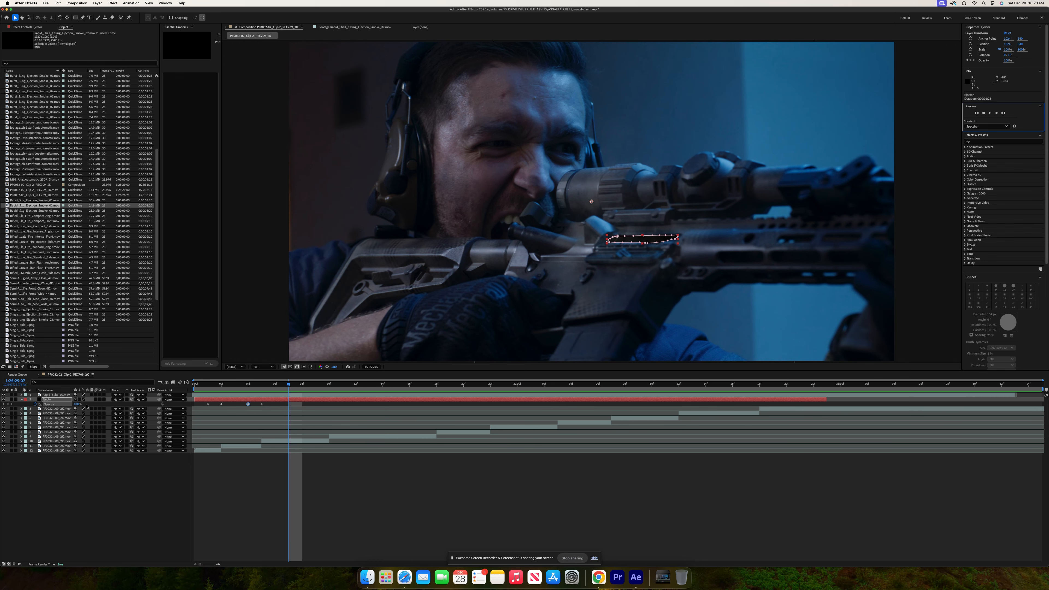
click(77, 404)
text(0)
key(Return)
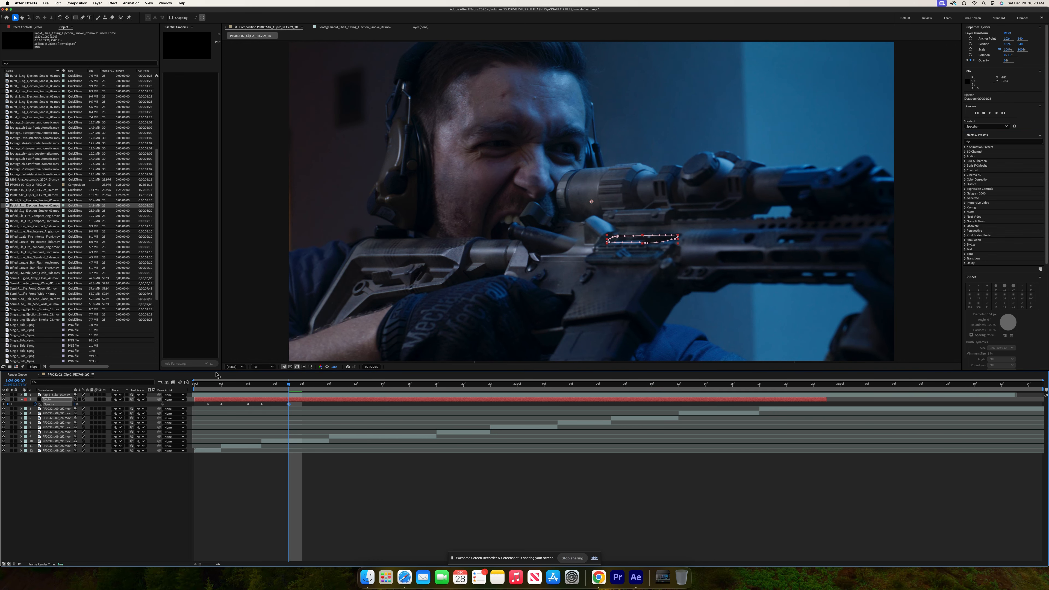
- Set the Ejector layer's Opacity to 100% on the seventh frame to hold the port open
click(984, 114)
click(79, 404)
text(1)
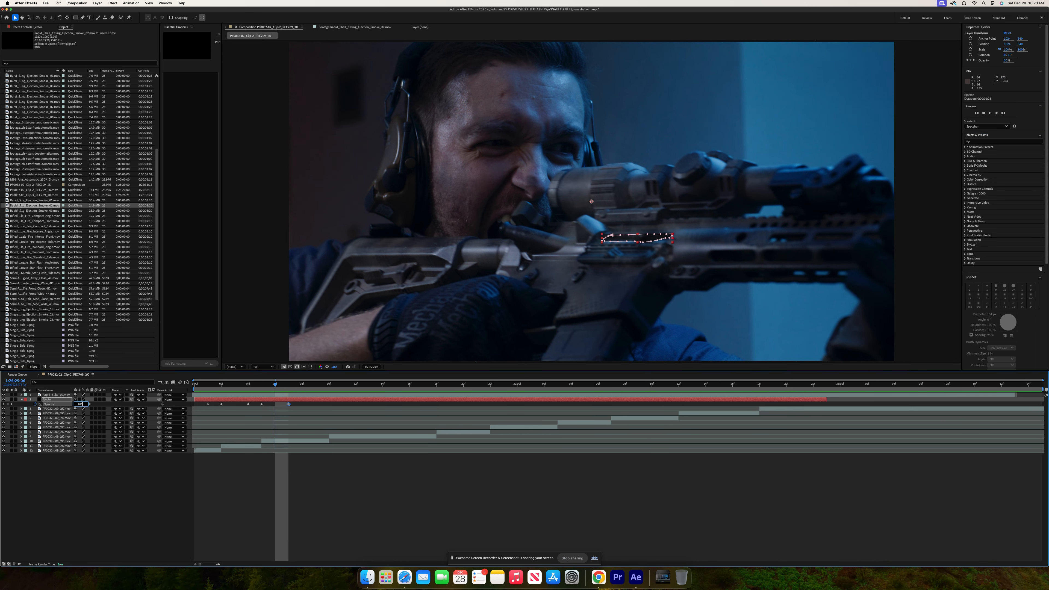
text(00)
key(Return)
- Play the composition from the first frame to check the ejection port opening together with the smoke
click(197, 385)
key(space)
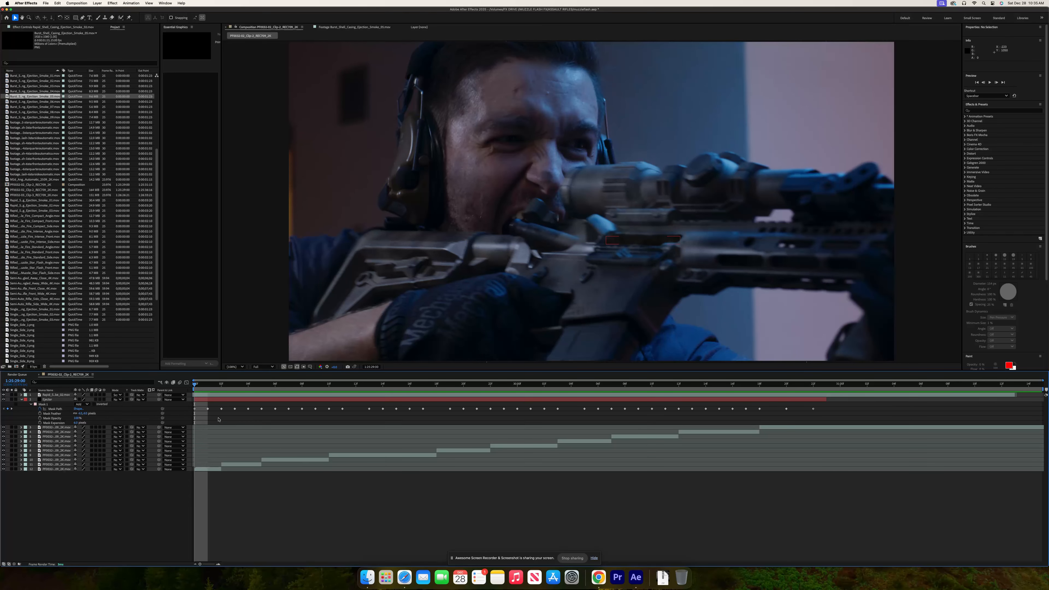
key(space)
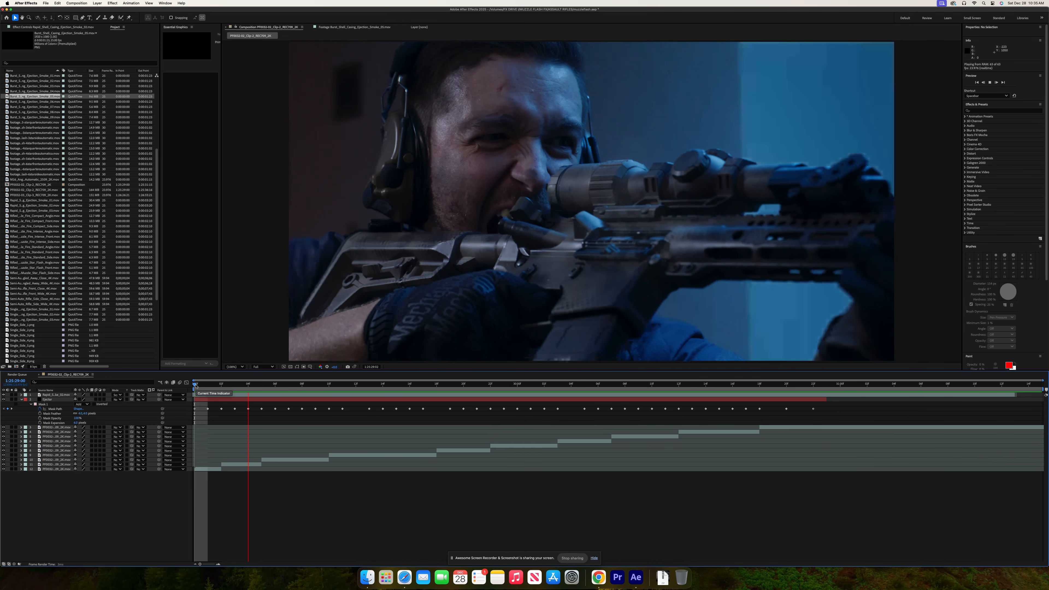
key(space)
key(space)
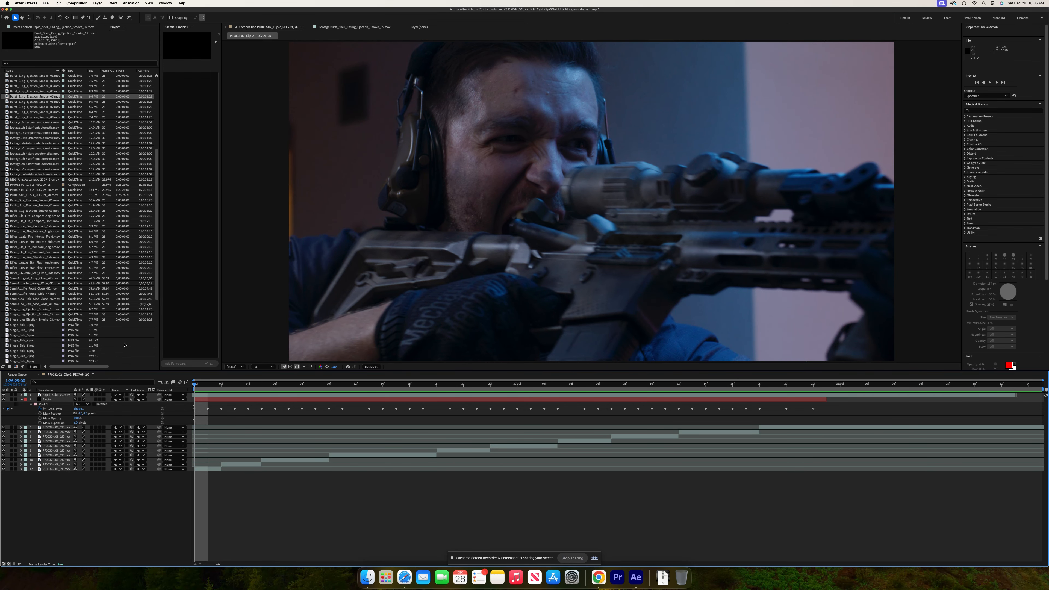
- Preview the Semi-Auto rifle Front Close and Front Wide shell clips, then return to the composition
double_click(44, 288)
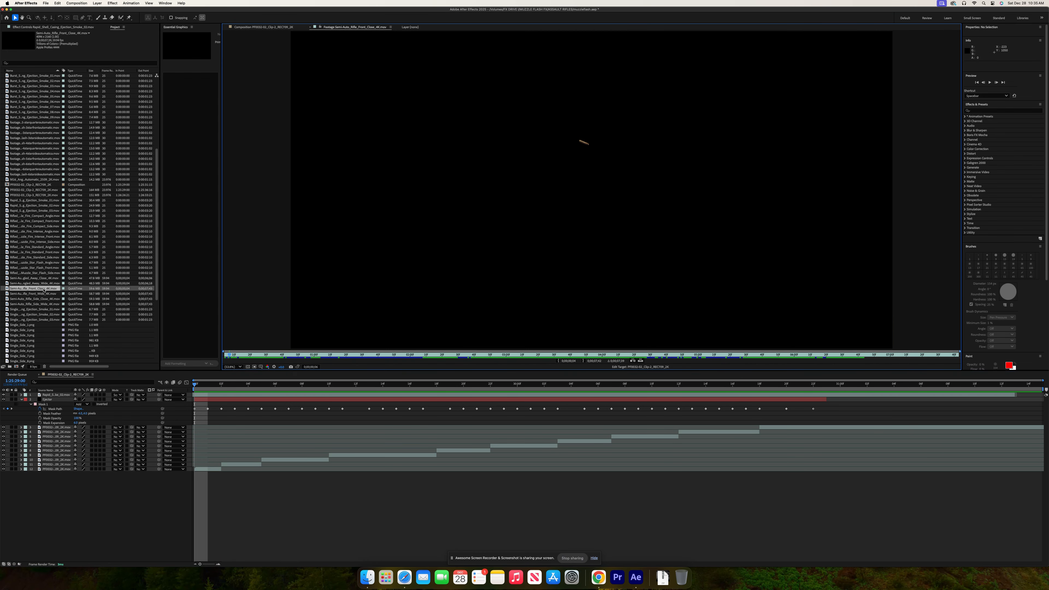
key(space)
double_click(44, 294)
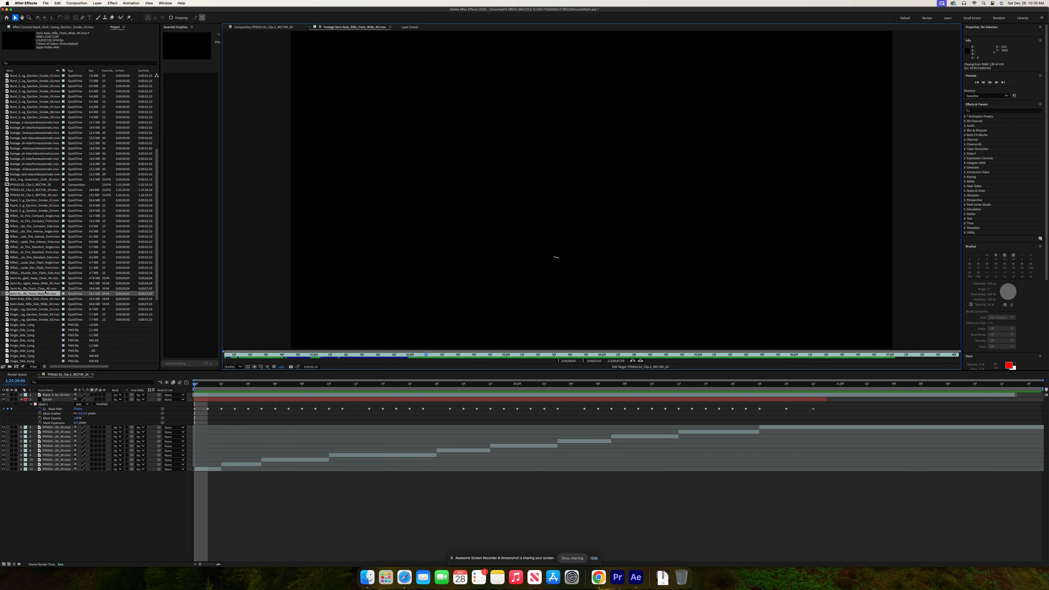
double_click(45, 289)
key(space)
key(space)
click(257, 27)
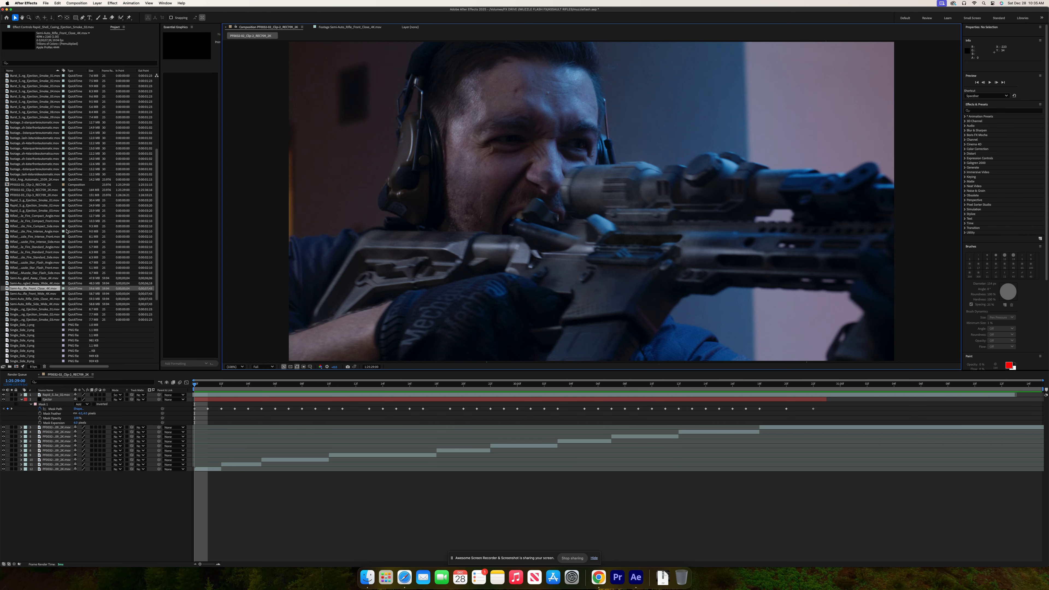
- Add the Semi-Auto_Rifle_Front_Close_4K.mov clip between the smoke and Ejector layers and slide it slightly earlier in time
drag(37, 289, 196, 398)
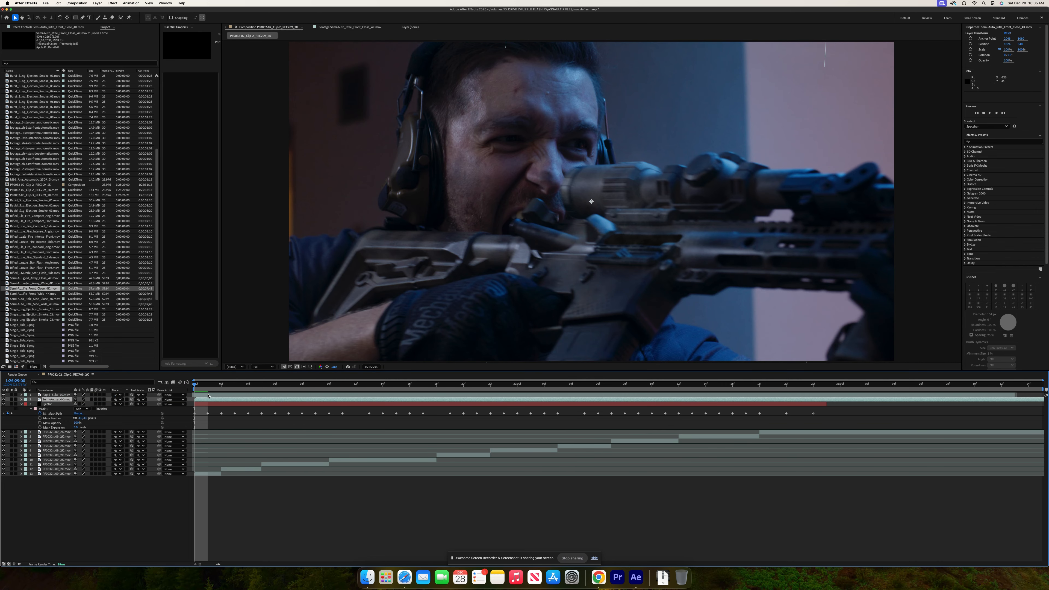
drag(207, 400, 205, 401)
scroll(412, 270, down, 2)
scroll(412, 270, down, 1)
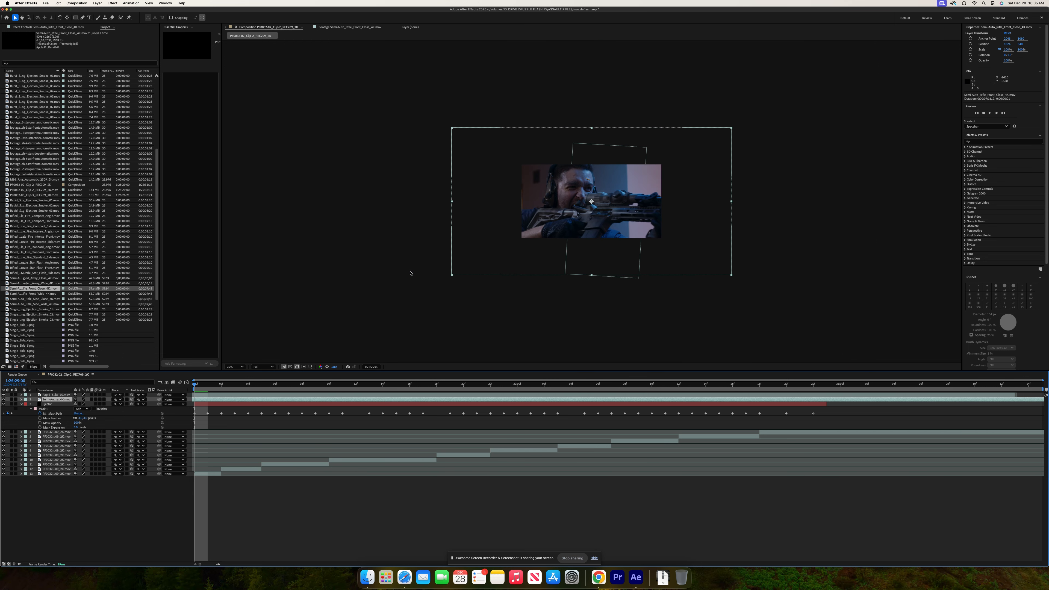
- Scale the shell casing clip up to about 217% and position the casing over the rifle's ejection port
key(s)
drag(89, 404, 120, 397)
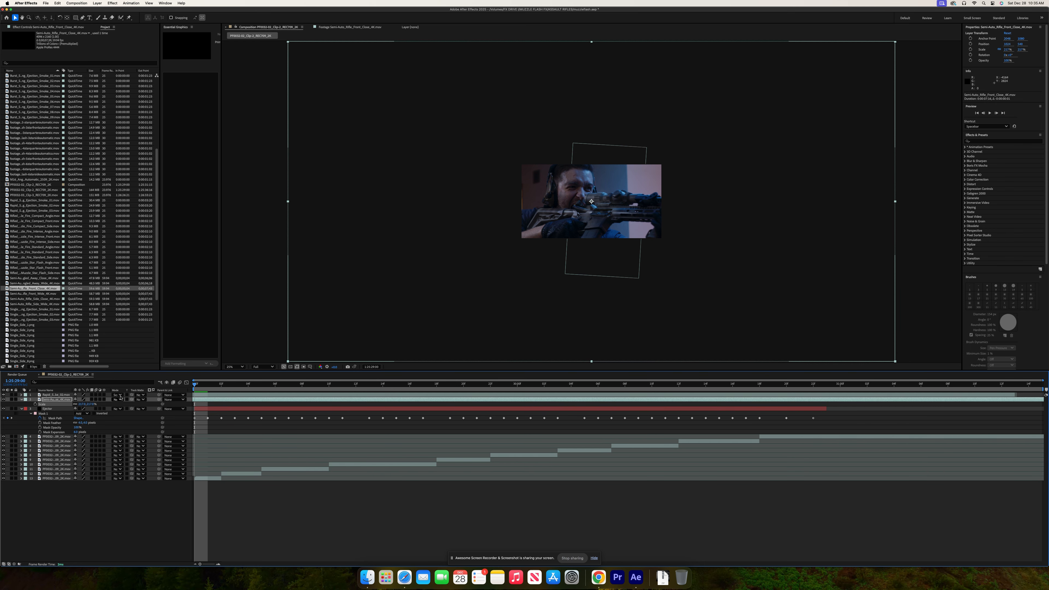
drag(460, 257, 471, 302)
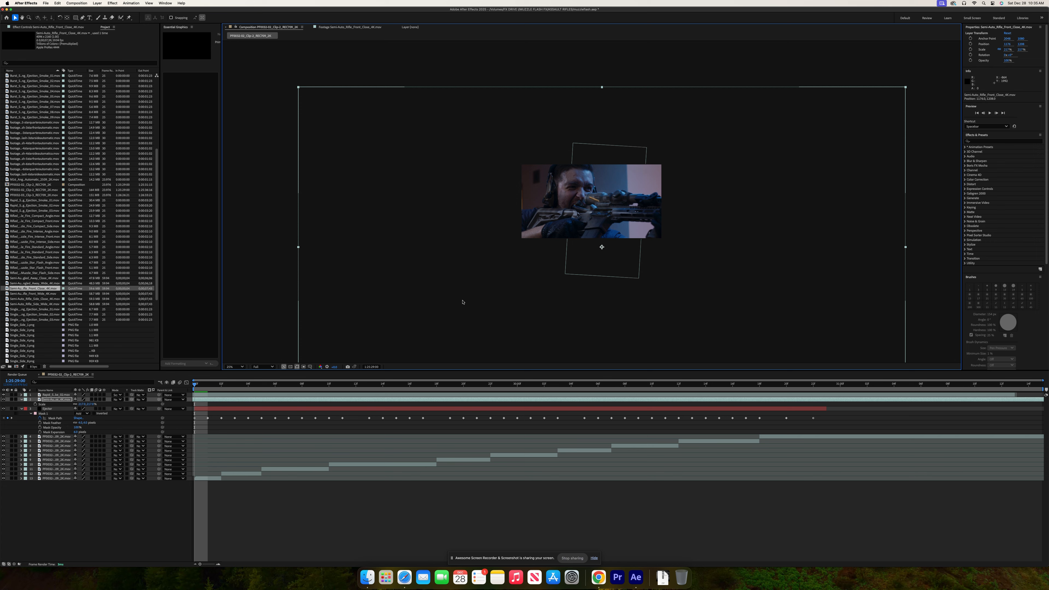
scroll(500, 303, up, 1)
key(period)
drag(593, 239, 628, 268)
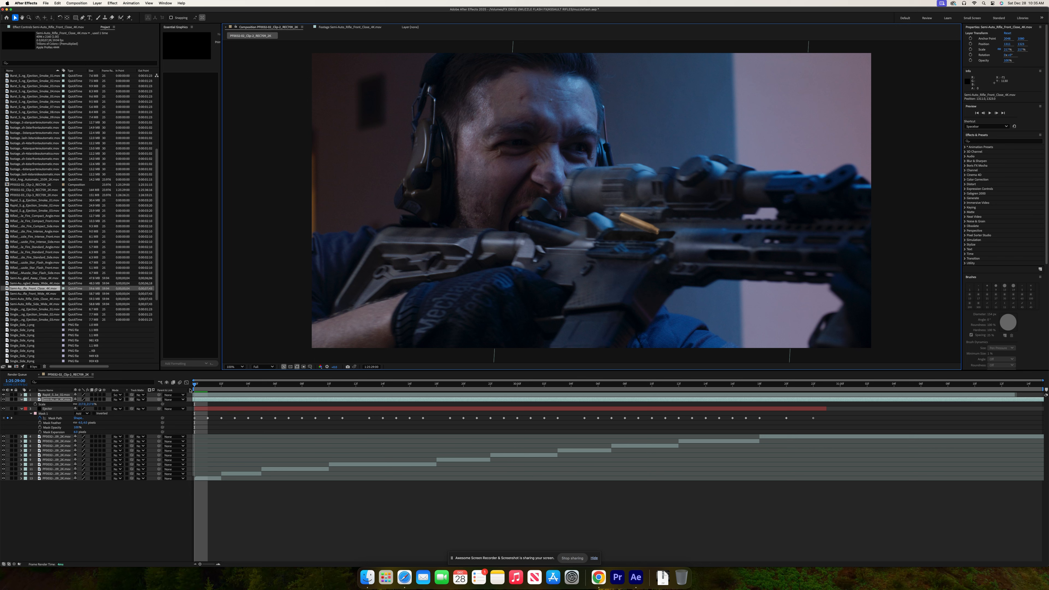
- Preview the casing's ejection through the opening frames and return to the first frame
drag(195, 385, 319, 385)
key(space)
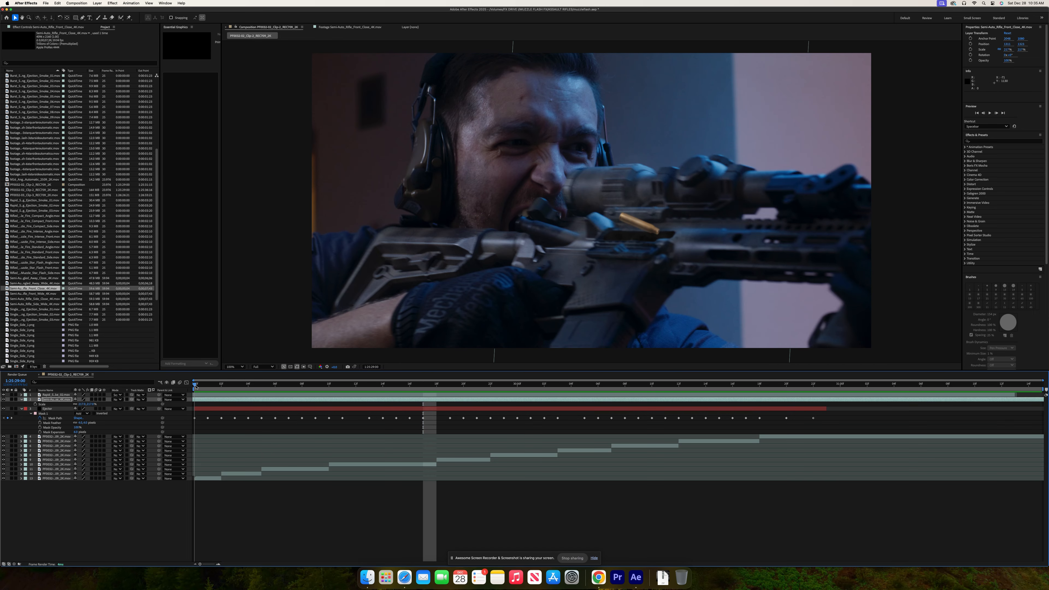
click(221, 388)
drag(222, 389, 193, 401)
- Copy and paste the shell casing layer, and shift the duplicate to start at the sixth frame
click(202, 402)
key(cmd+c)
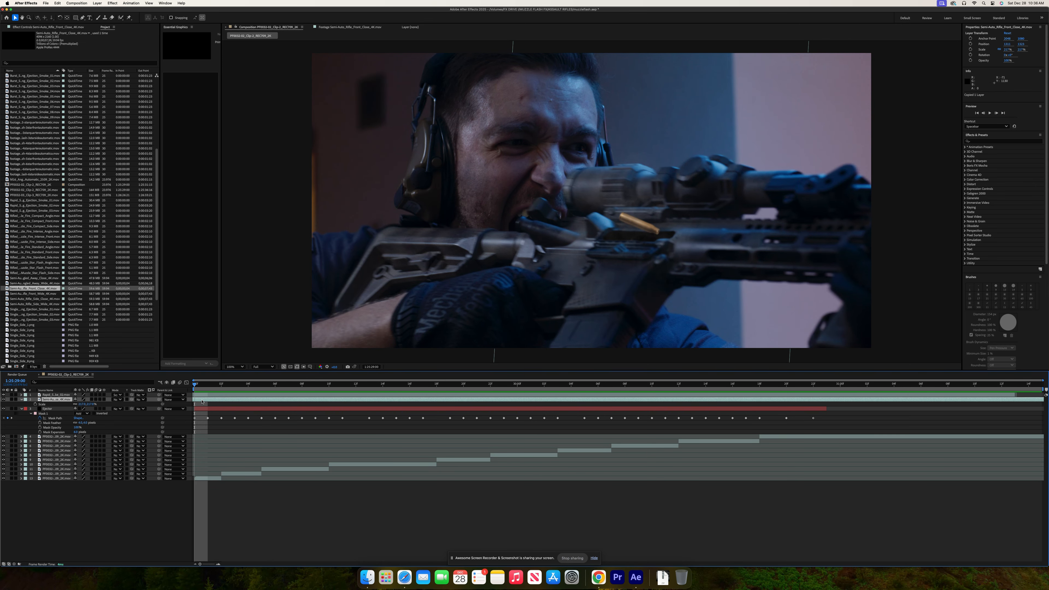
key(cmd+v)
drag(200, 401, 275, 401)
click(202, 385)
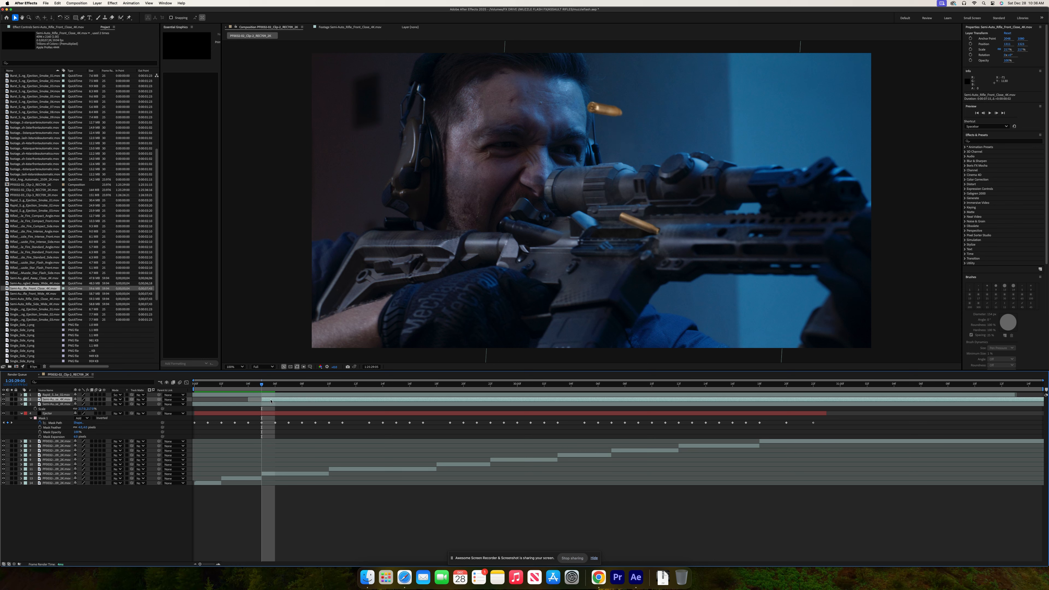
- Rotate the duplicate shell casing clockwise to a steeper angle and reposition it over the ejection port
drag(635, 256, 612, 257)
key(w)
drag(637, 178, 712, 226)
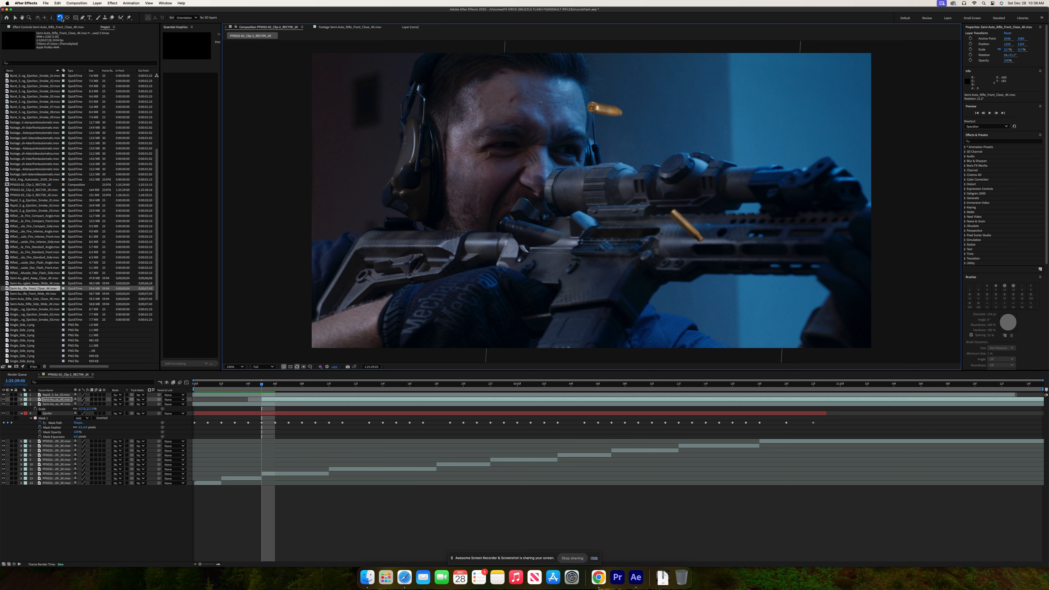
click(14, 17)
drag(709, 203, 660, 221)
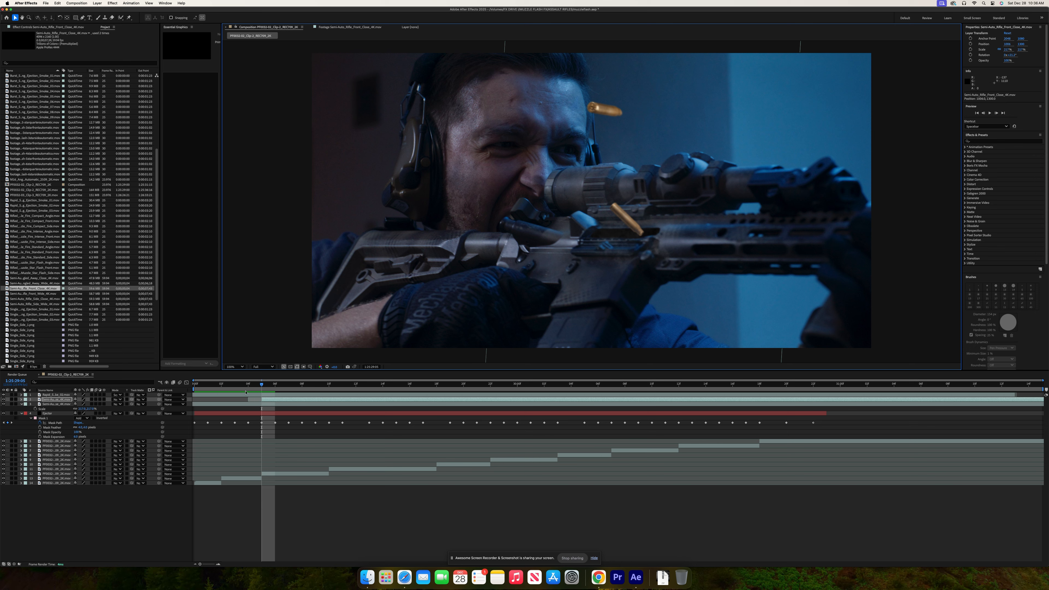
- Preview the ejection of both shell casings and scrub through the opening frames
mouse_move(262, 386)
mouse_down()
mouse_move(357, 396)
mouse_move(266, 404)
mouse_up()
key(space)
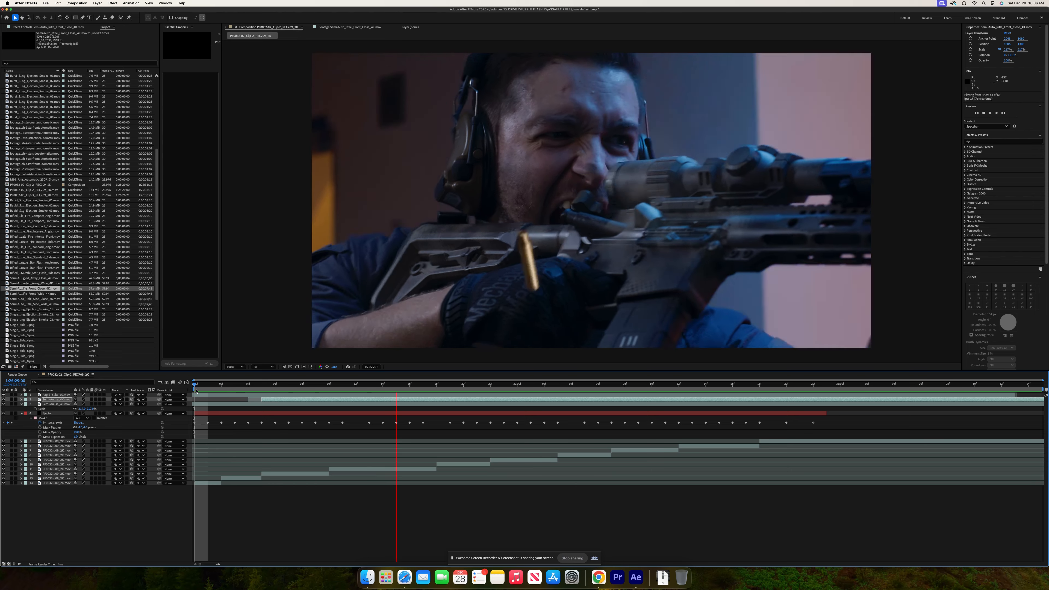
key(space)
click(288, 385)
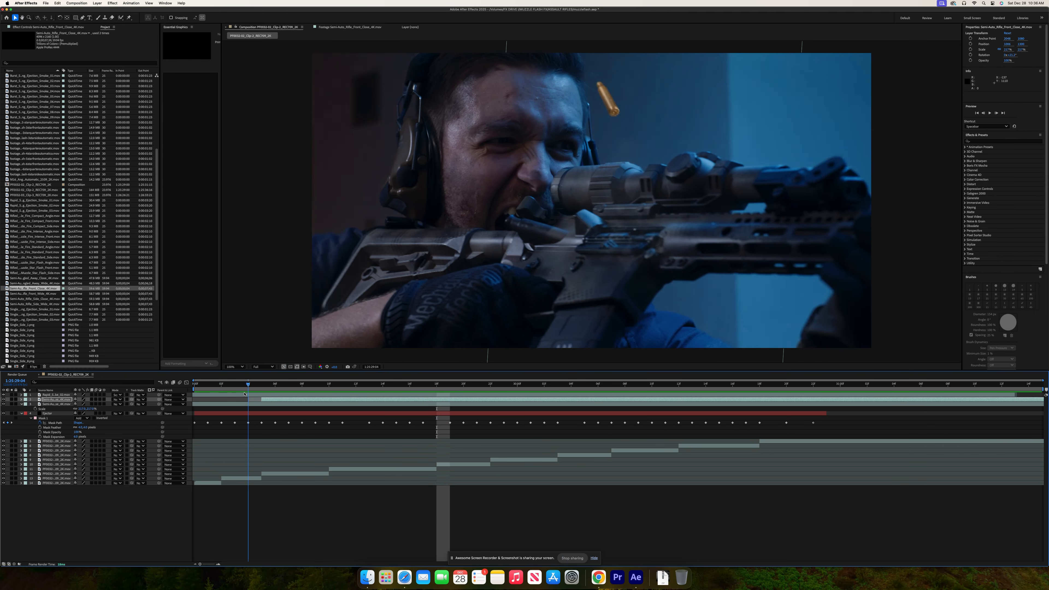
drag(290, 400, 316, 404)
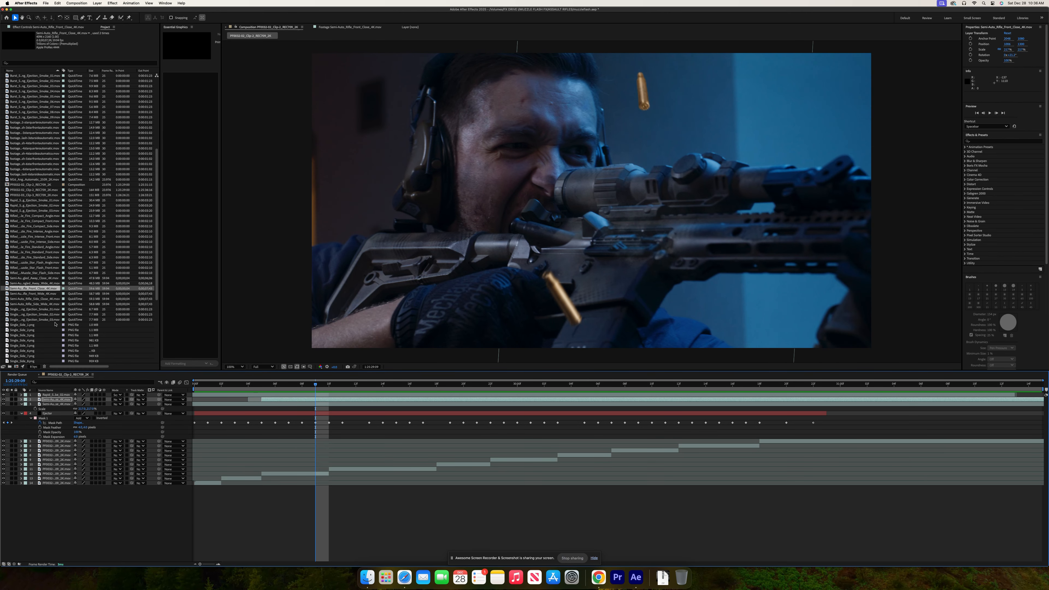
- Preview the semi-auto rifle angled-away wide casing clip on its own, and return to the composition to scrub its opening frames
double_click(32, 283)
key(space)
key(space)
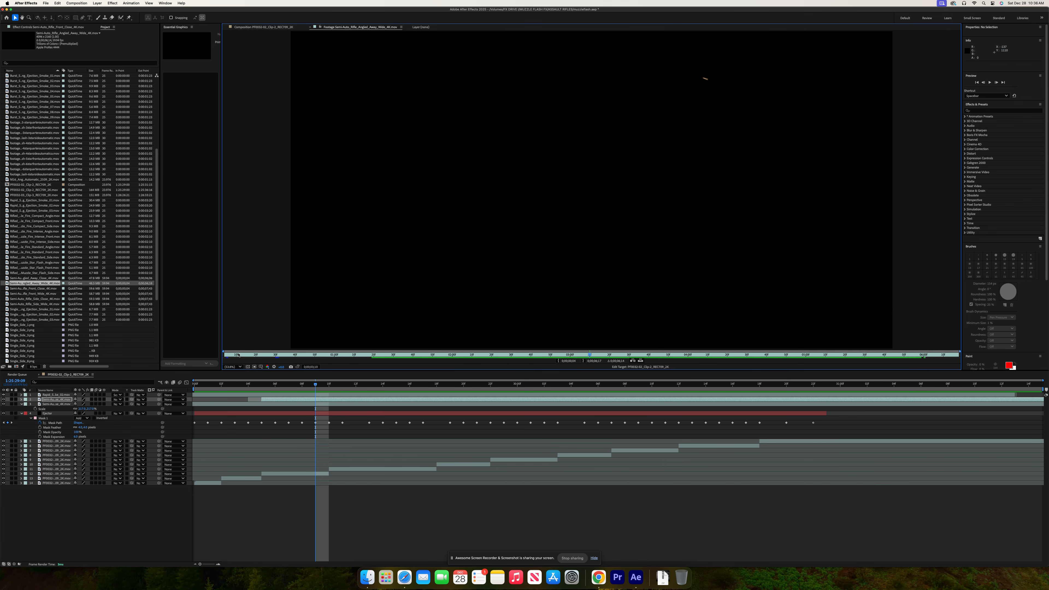
click(251, 27)
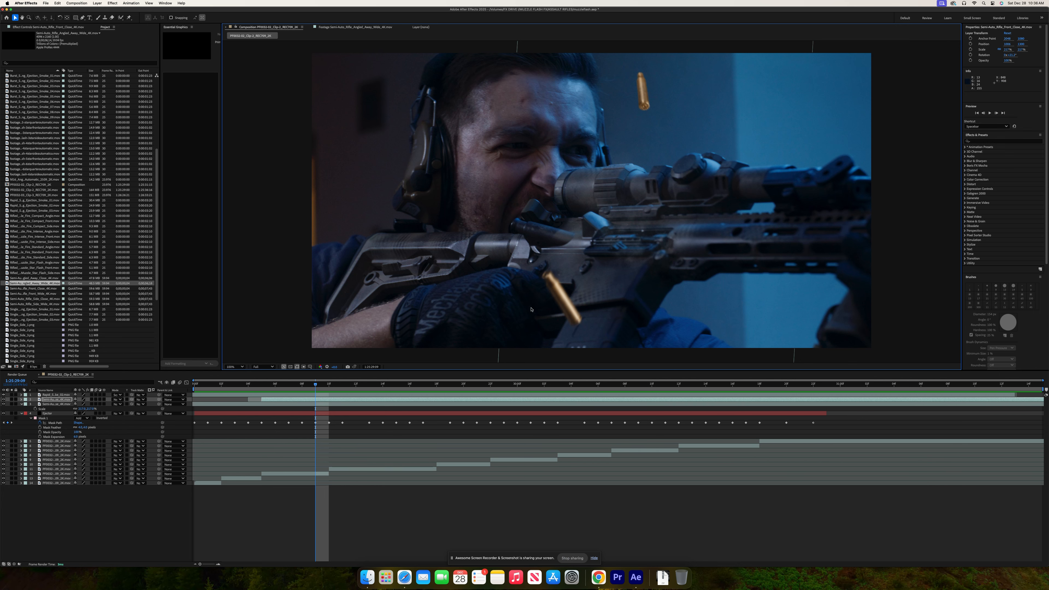
drag(211, 387, 289, 393)
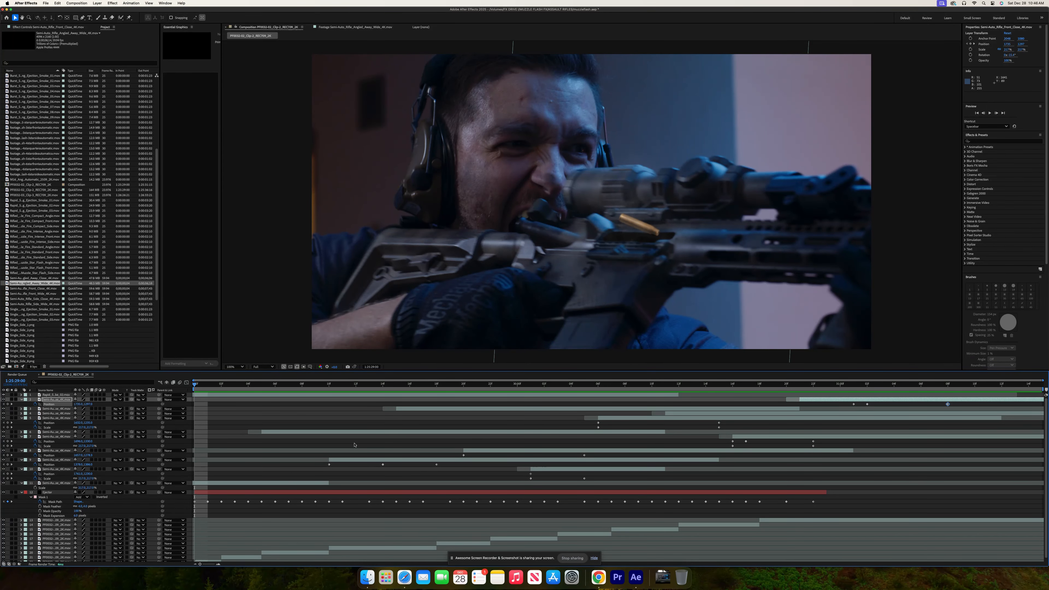
- Collapse the expanded properties of the ejector and shell casing layers in the timeline
click(21, 493)
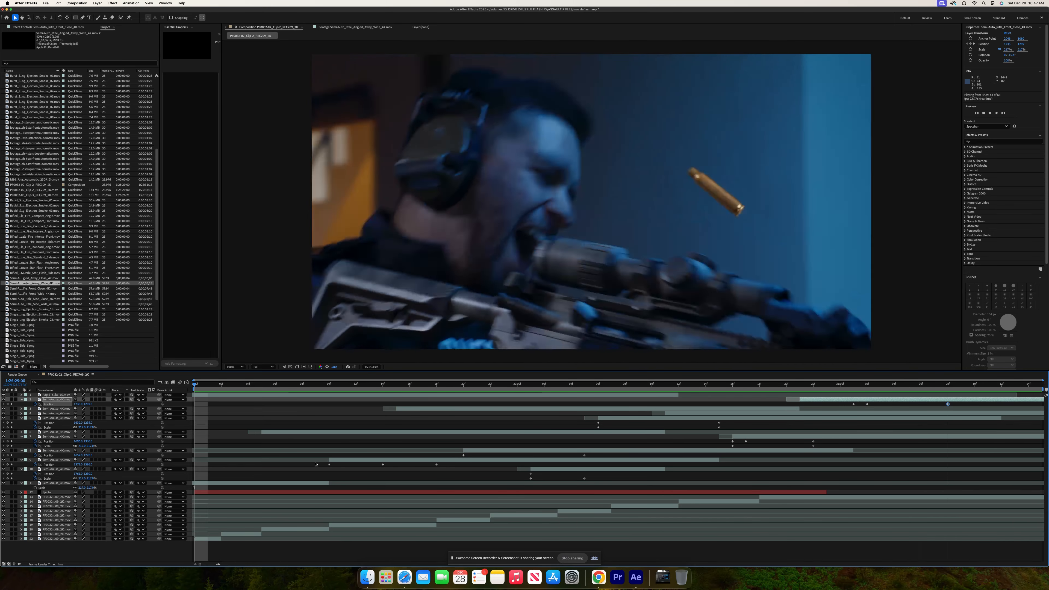
click(194, 384)
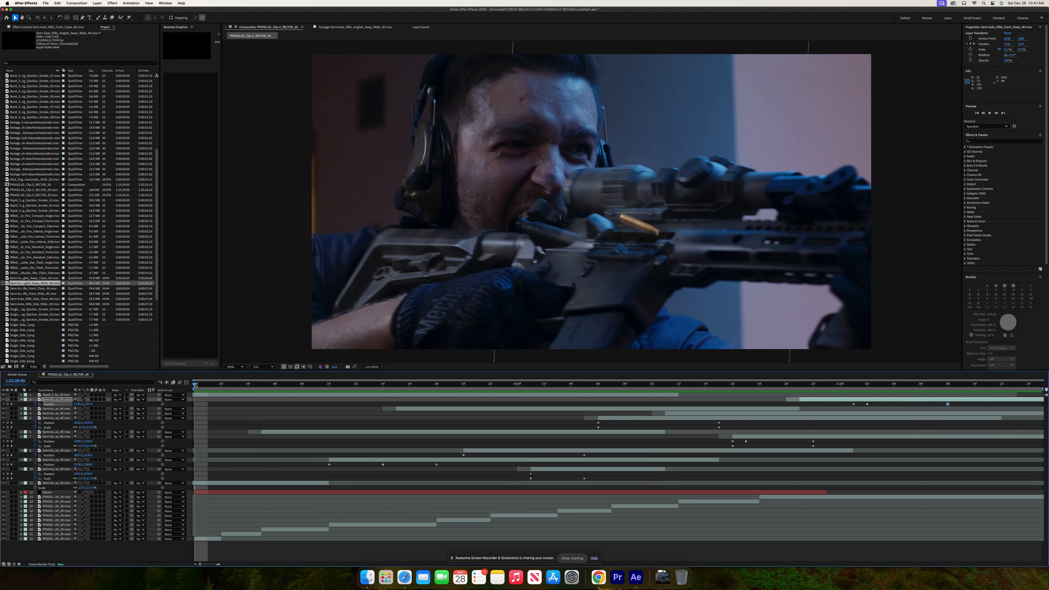
drag(195, 385, 194, 407)
click(22, 399)
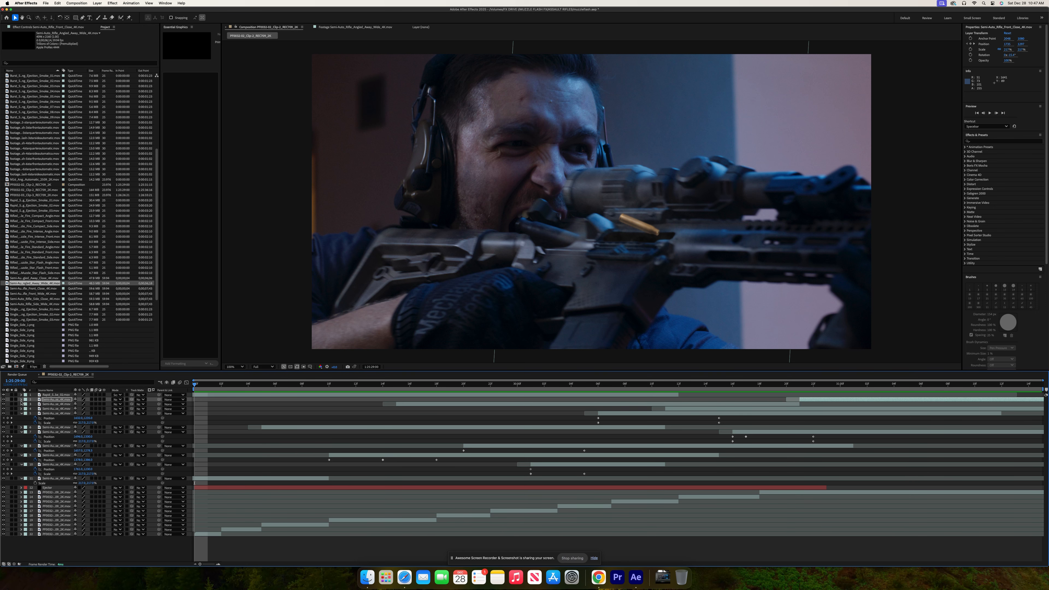
click(22, 414)
click(22, 422)
click(22, 427)
click(22, 431)
click(22, 436)
click(22, 443)
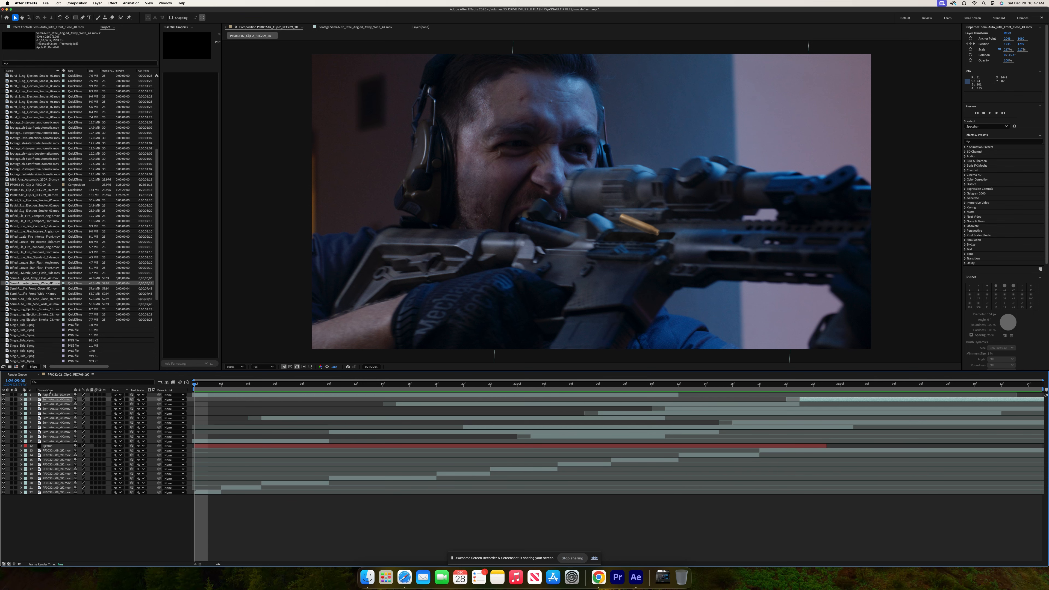
- Give the ejection smoke layer a red label and rename it "smoke"
click(45, 395)
right_click(46, 396)
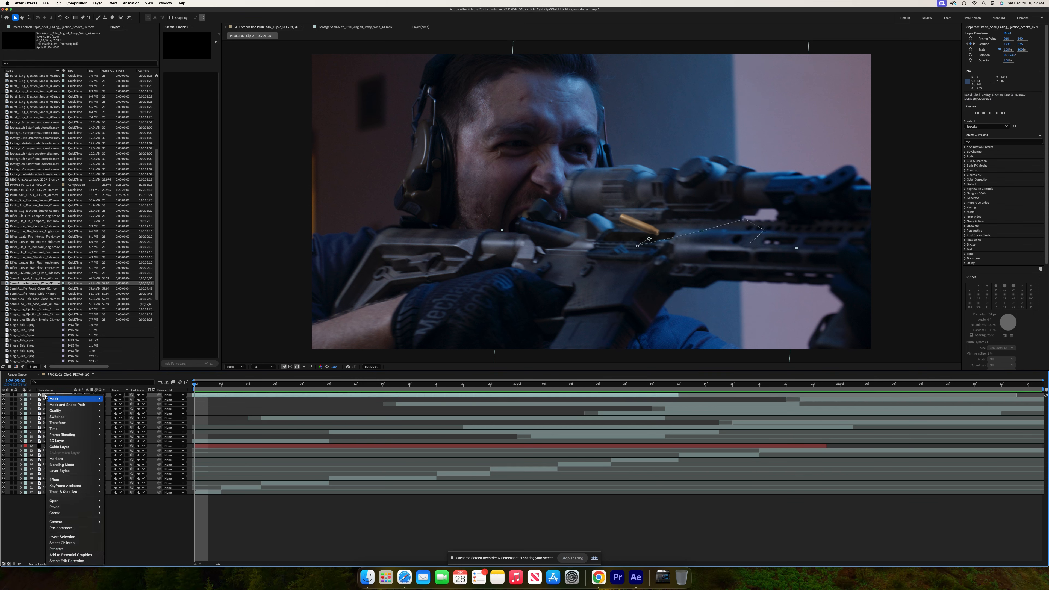
click(25, 395)
click(25, 394)
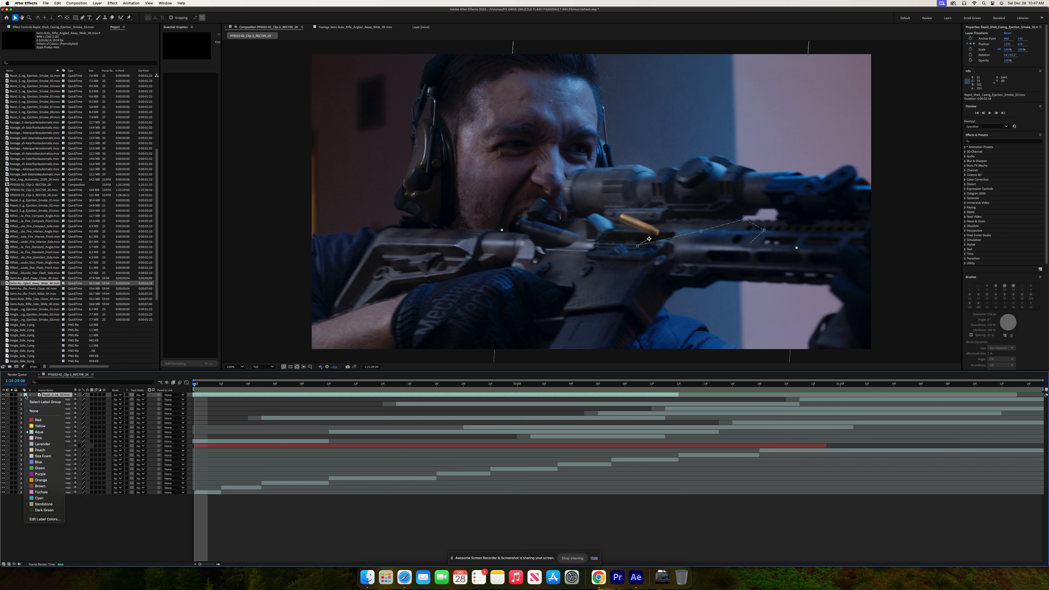
click(38, 419)
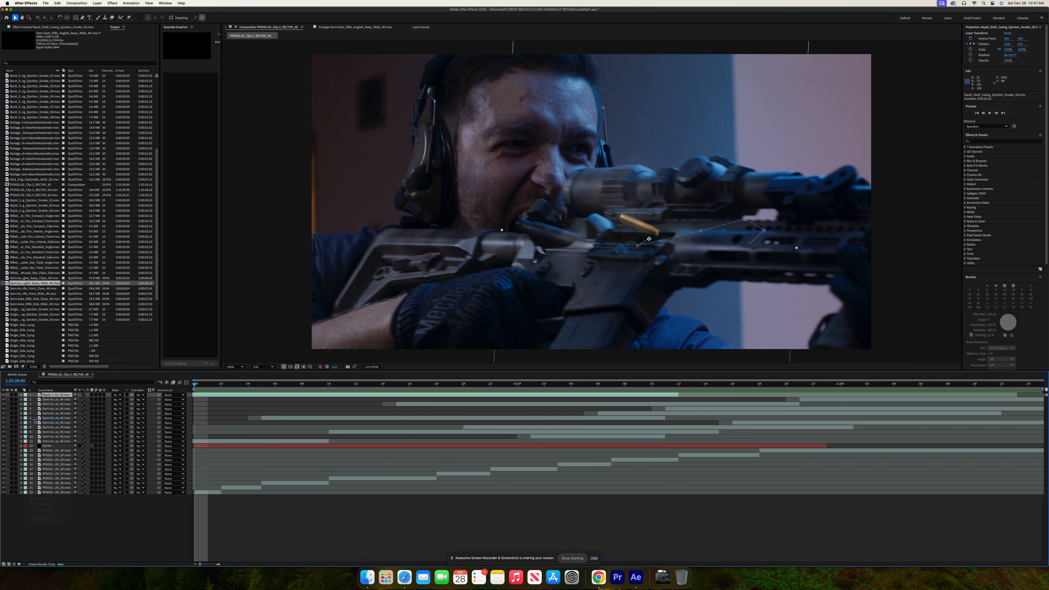
right_click(48, 396)
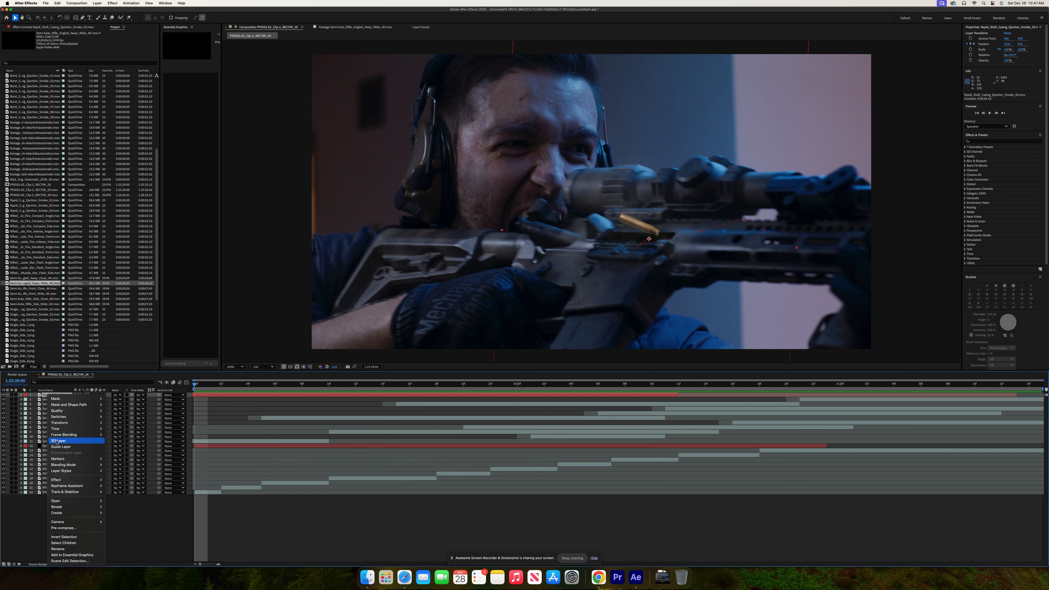
mouse_move(60, 466)
click(57, 548)
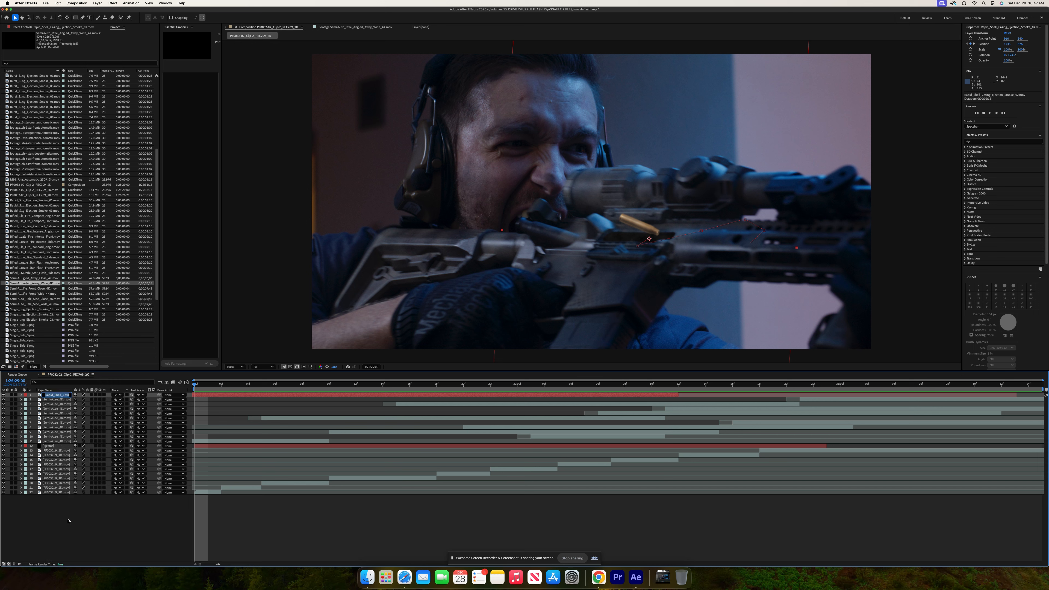
text(smoke)
key(Return)
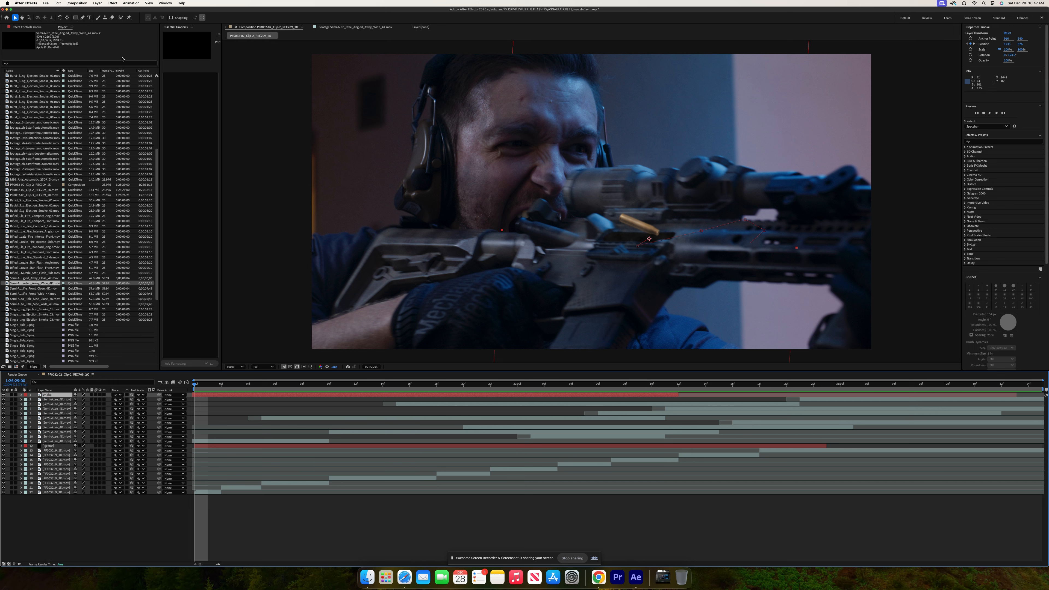
- Create an adjustment layer and place it directly below the smoke layer
click(98, 4)
mouse_move(124, 11)
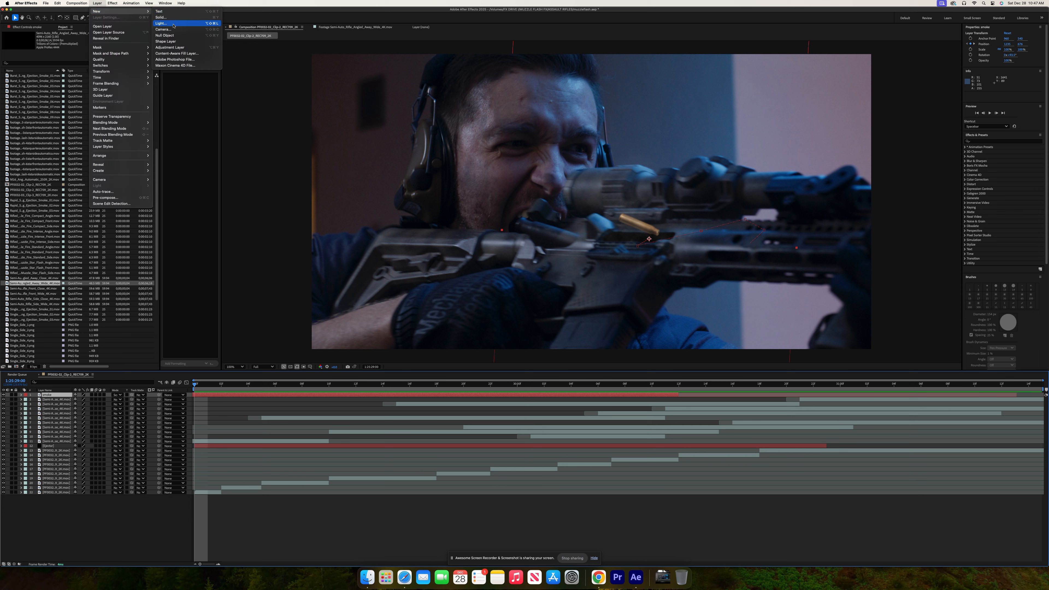
click(173, 47)
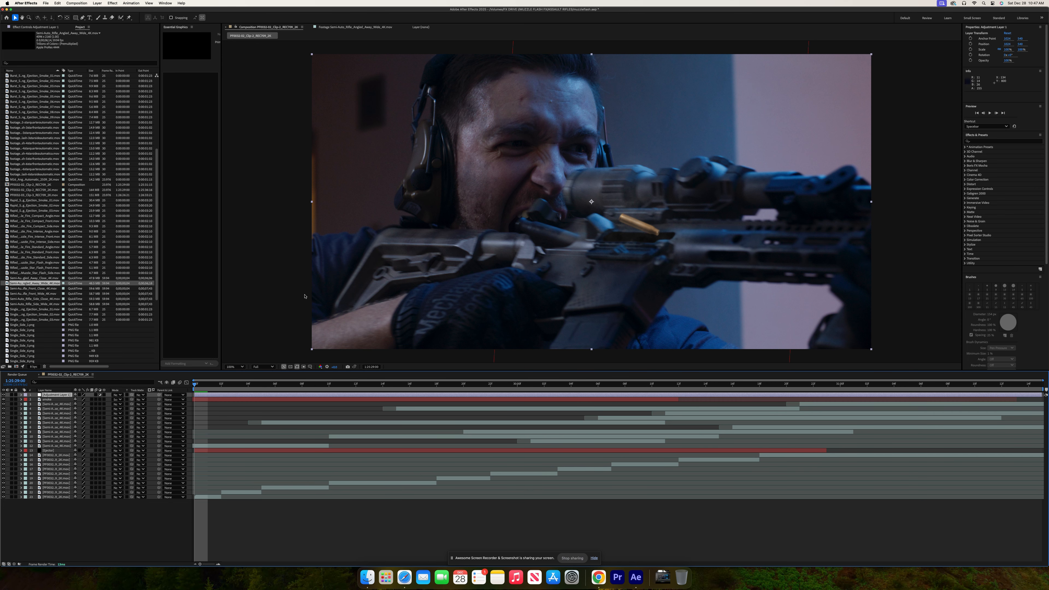
drag(57, 395, 127, 400)
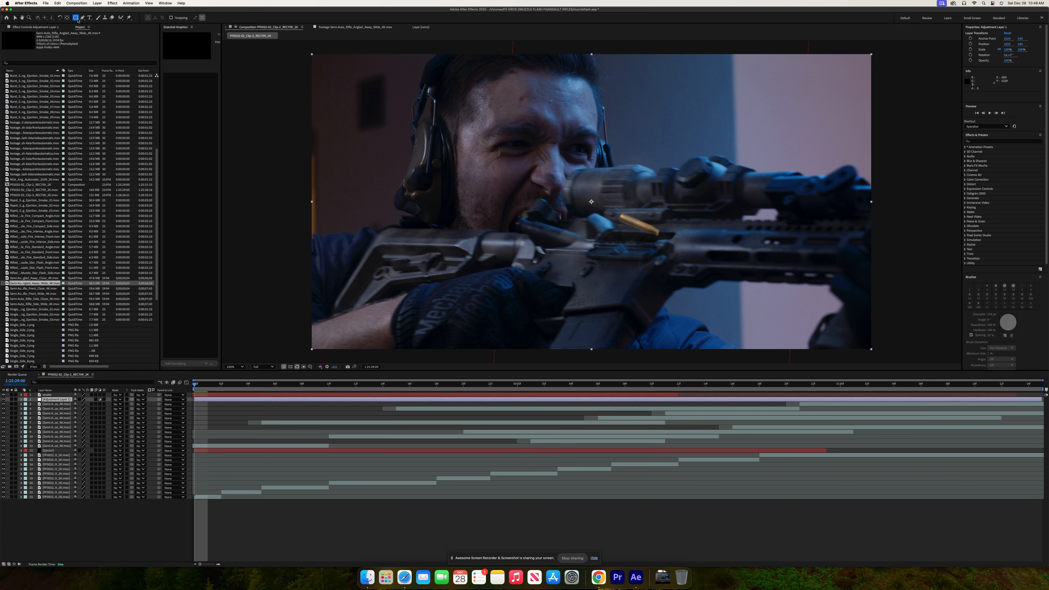
- Draw an elliptical mask on the adjustment layer, keyframe its Mask Path at the first frame, and shift it over the ejection port
drag(75, 18, 94, 31)
drag(590, 220, 695, 269)
click(15, 17)
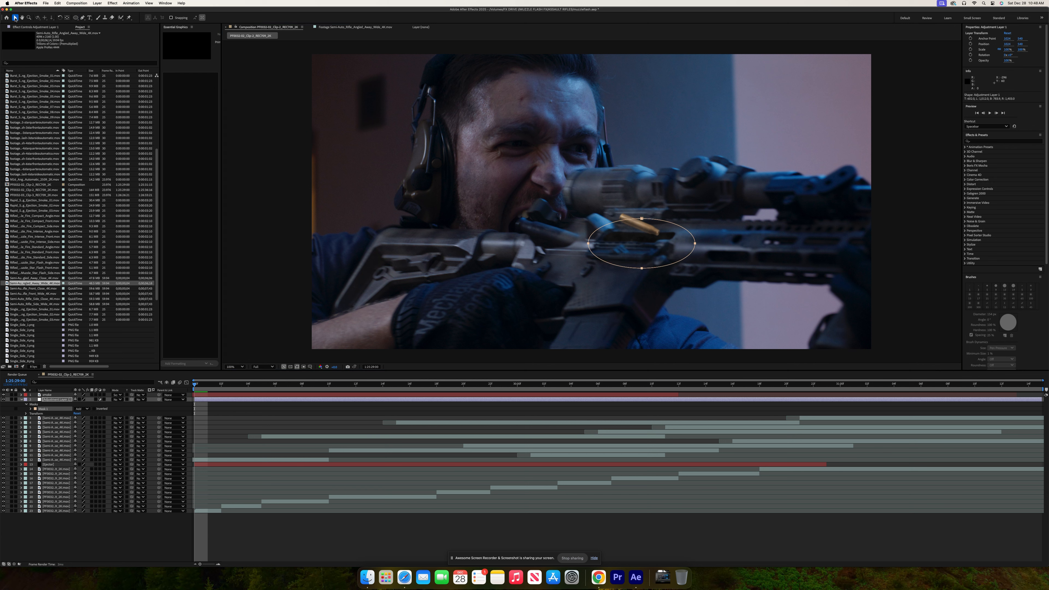
click(32, 409)
click(30, 409)
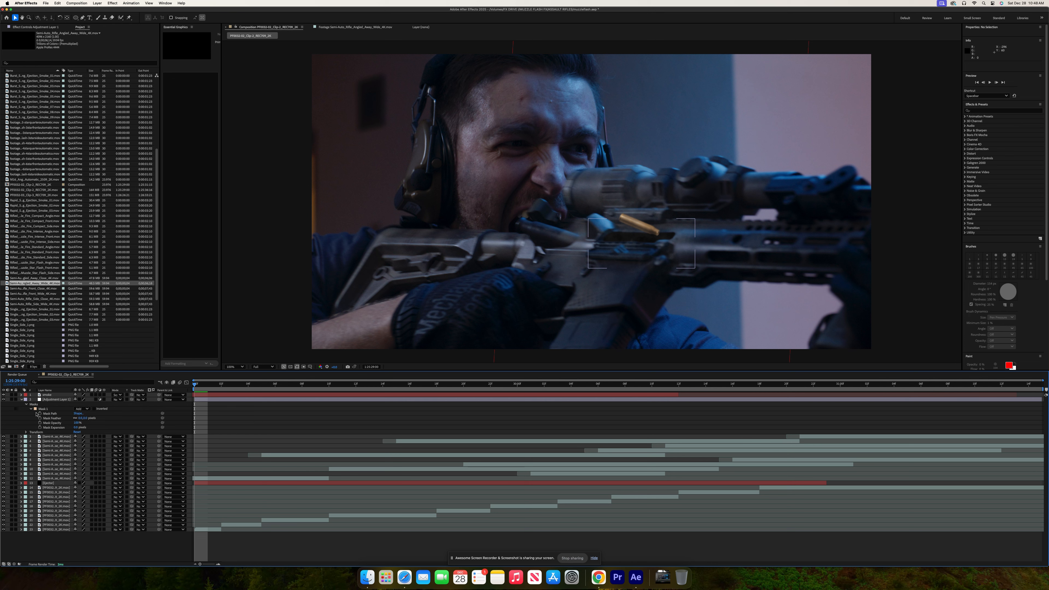
click(40, 413)
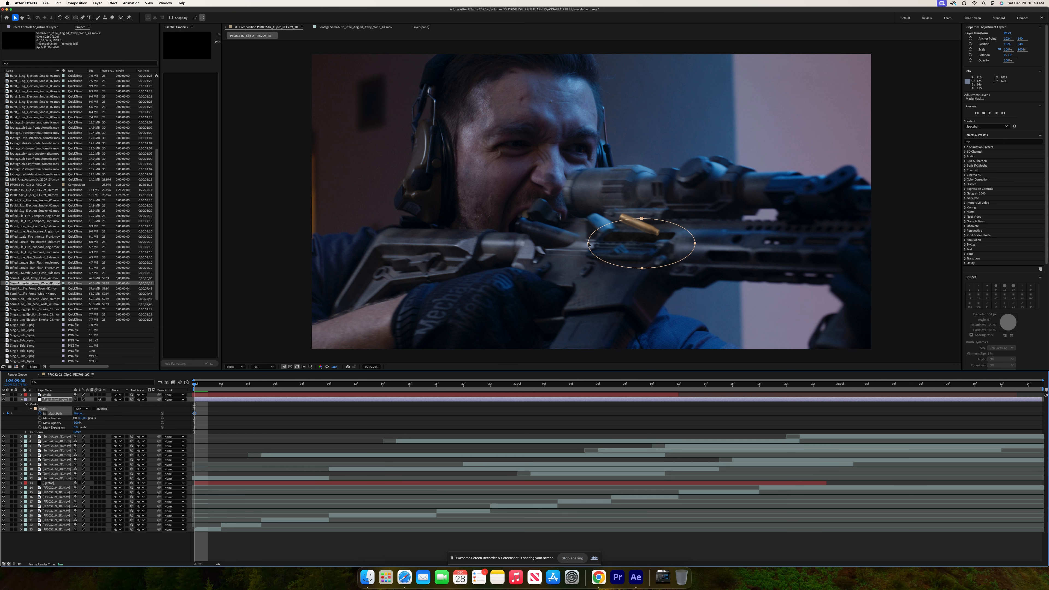
drag(588, 244, 582, 238)
- Find the Turbulent Displace effect and apply it to the masked adjustment layer
click(979, 142)
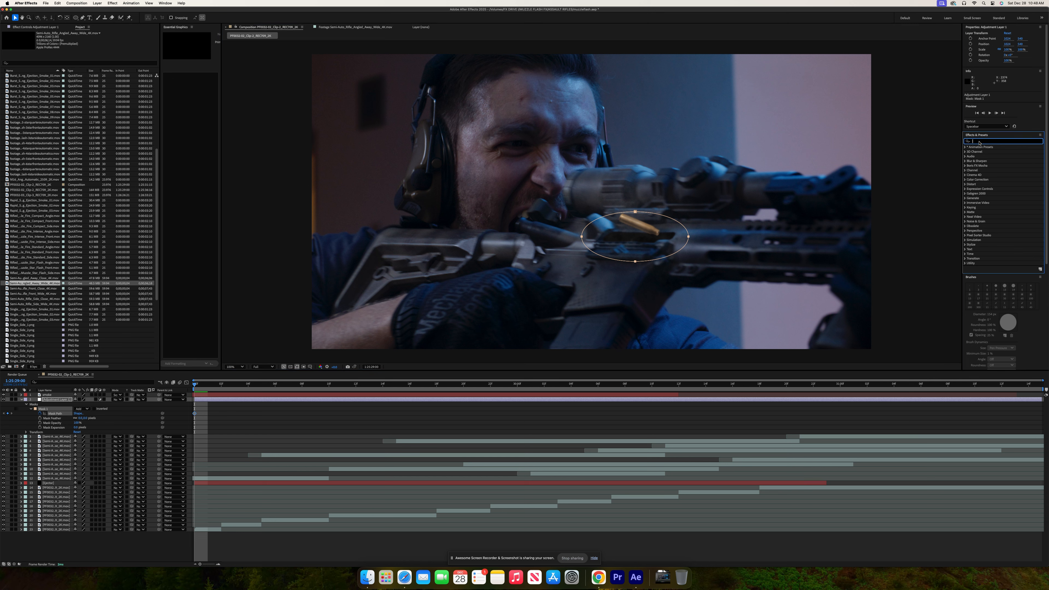
text(dis)
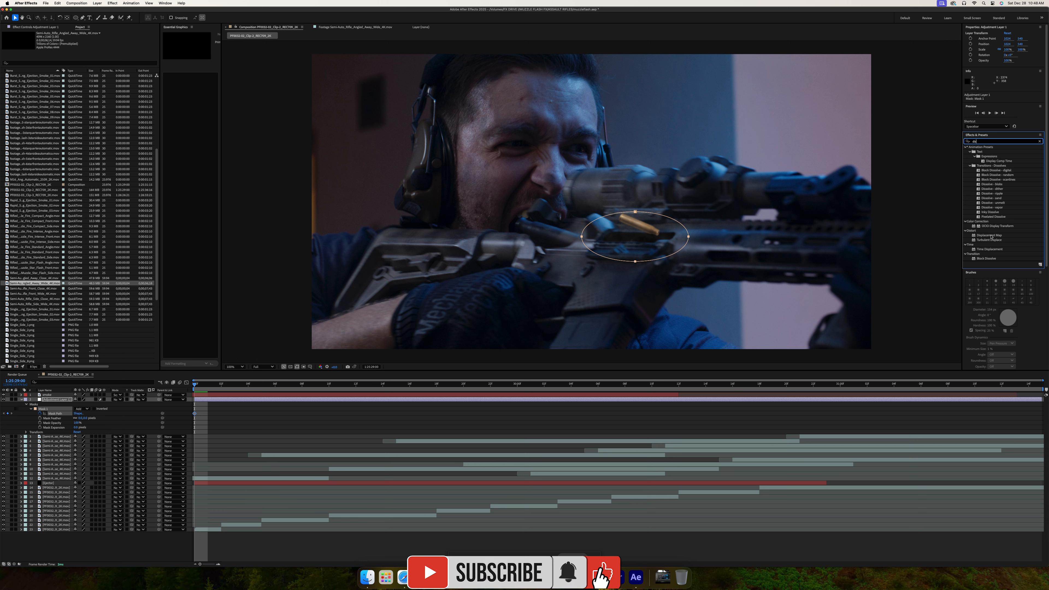
drag(989, 239, 382, 402)
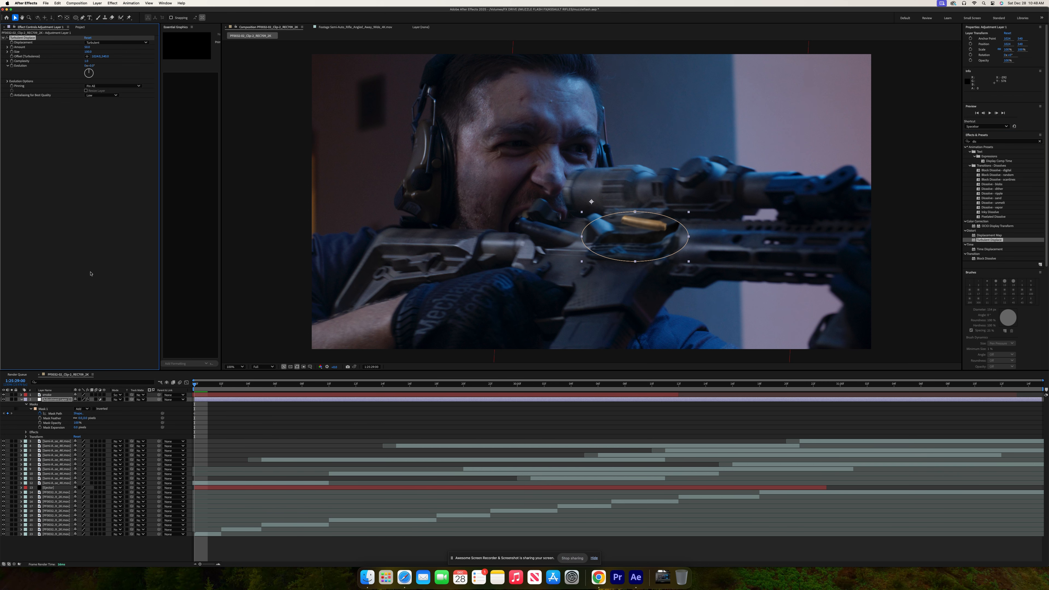
- Set the adjustment layer's mask feather to 230 pixels and reduce it to a narrower softness
click(85, 418)
text(230)
key(Return)
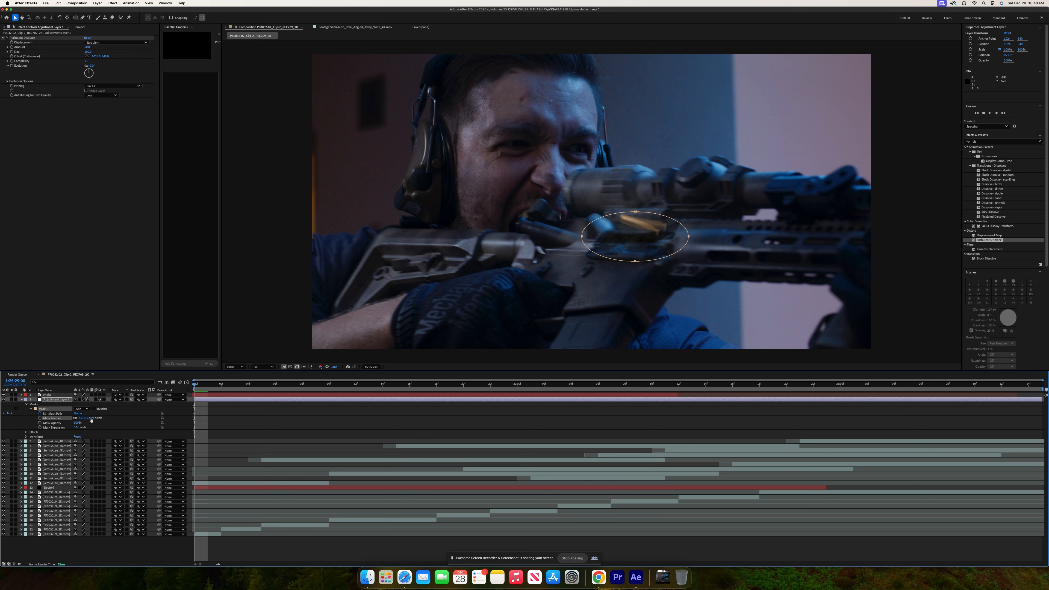
drag(77, 419, 25, 420)
- Set Turbulent Displace to High antialiasing, try Twist displacement, and settle on Bulge displacement
click(107, 96)
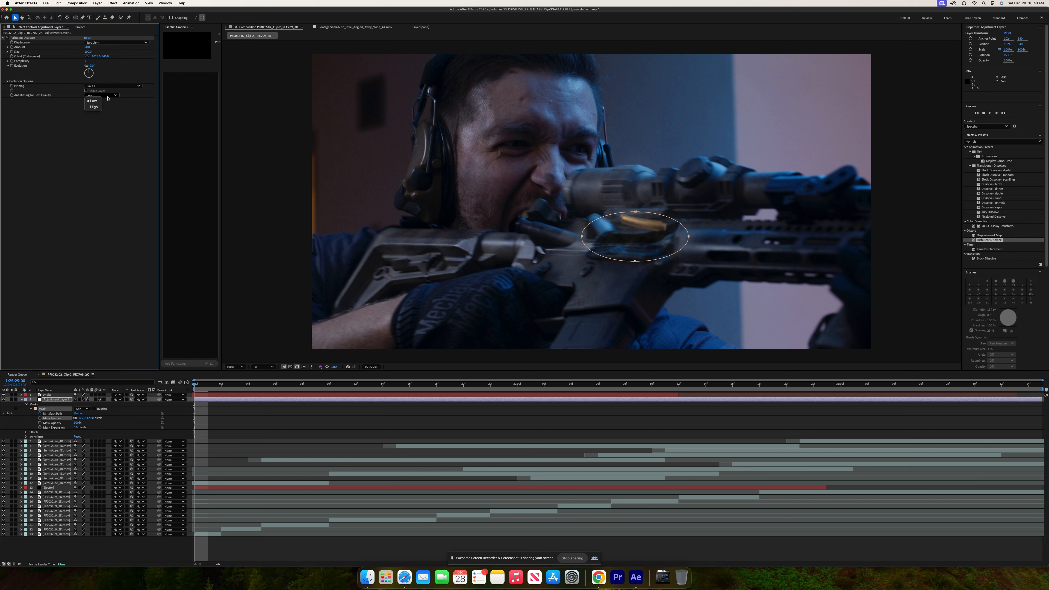
click(97, 108)
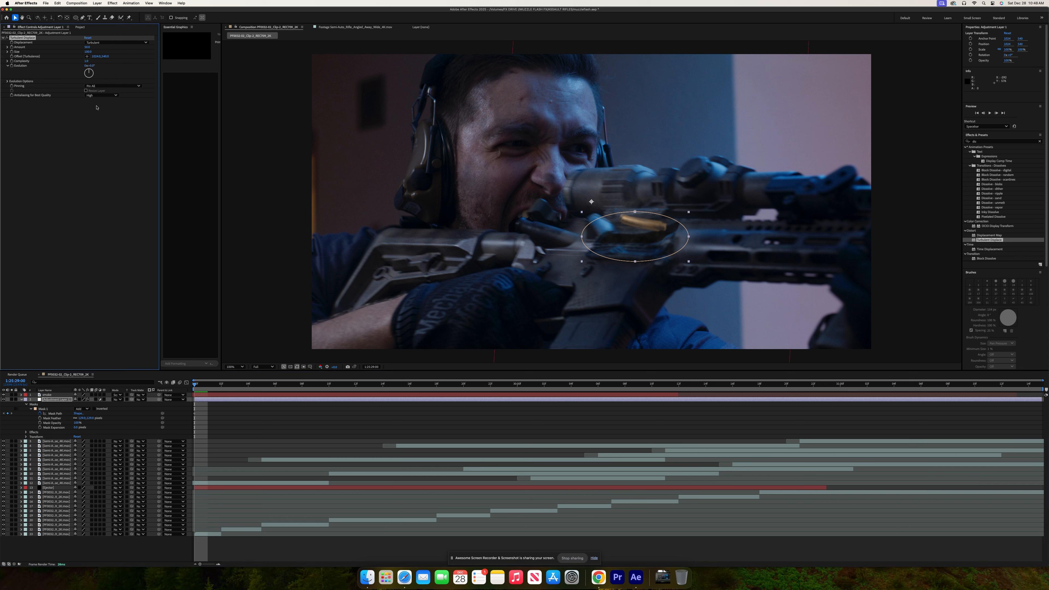
click(102, 43)
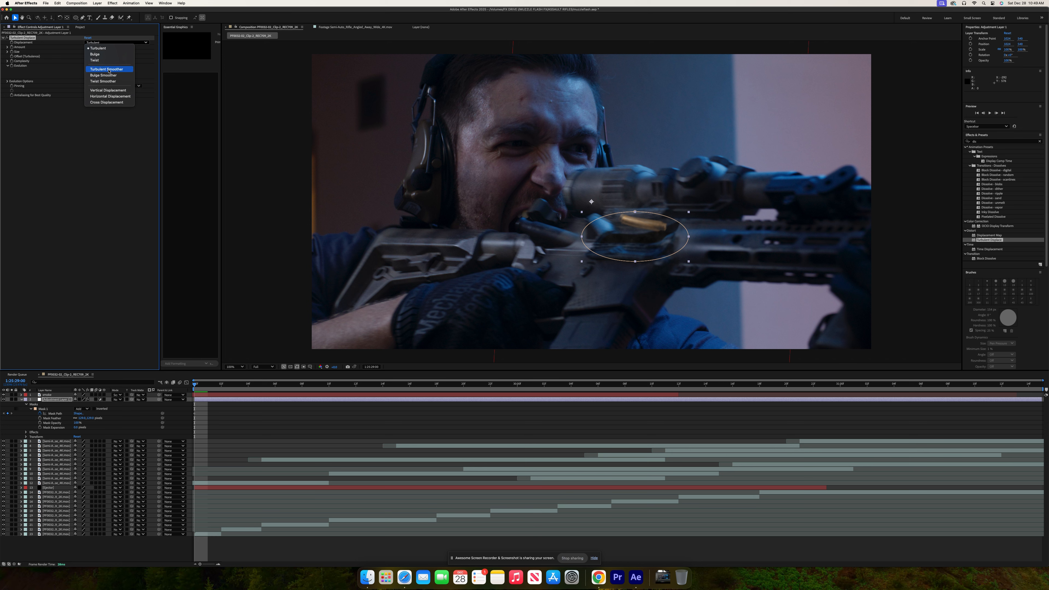
click(99, 61)
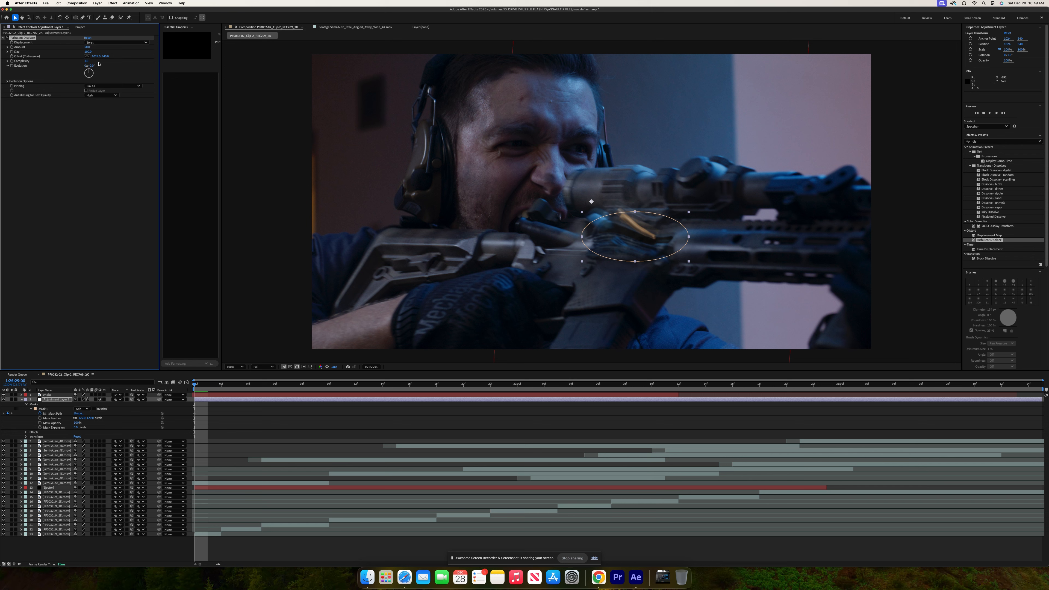
click(101, 43)
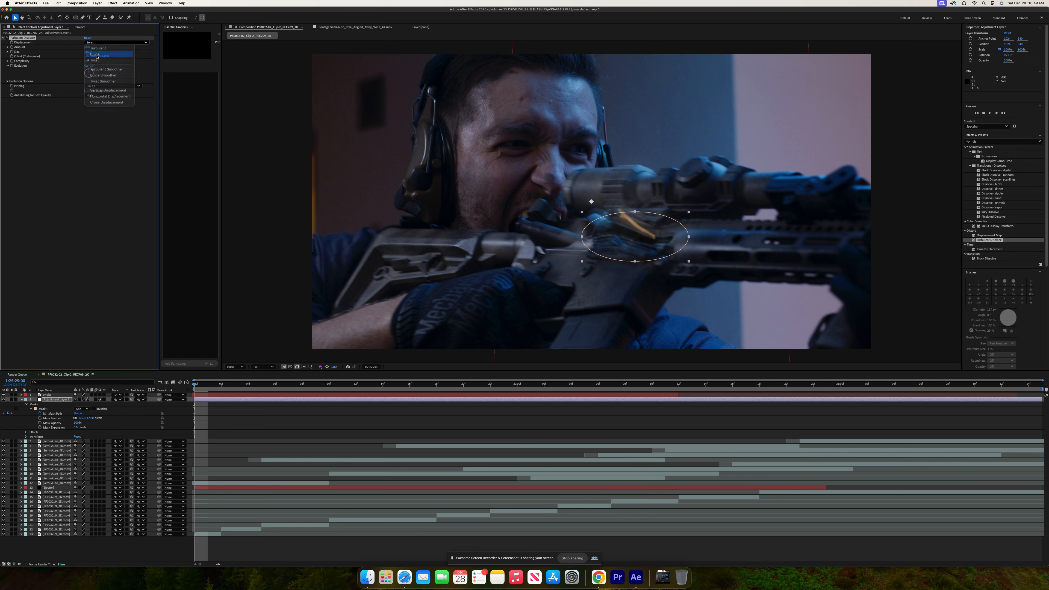
click(96, 56)
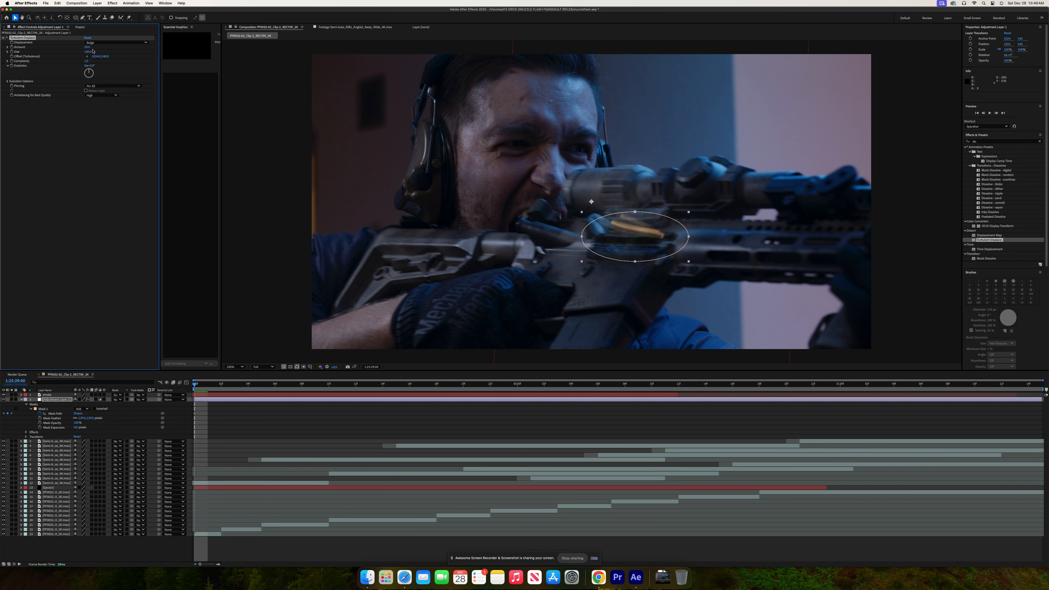
- Raise the Turbulent Displace complexity, lower its amount, and advance its evolution to shape the heat distortion
drag(87, 60, 163, 62)
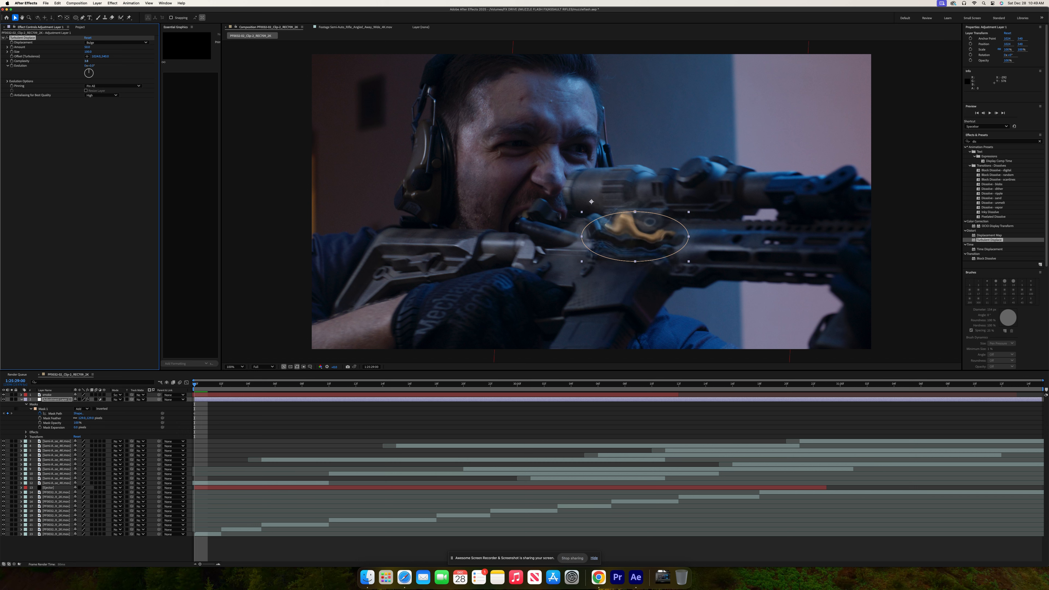
mouse_move(87, 47)
mouse_down()
mouse_move(55, 47)
mouse_move(71, 50)
mouse_up()
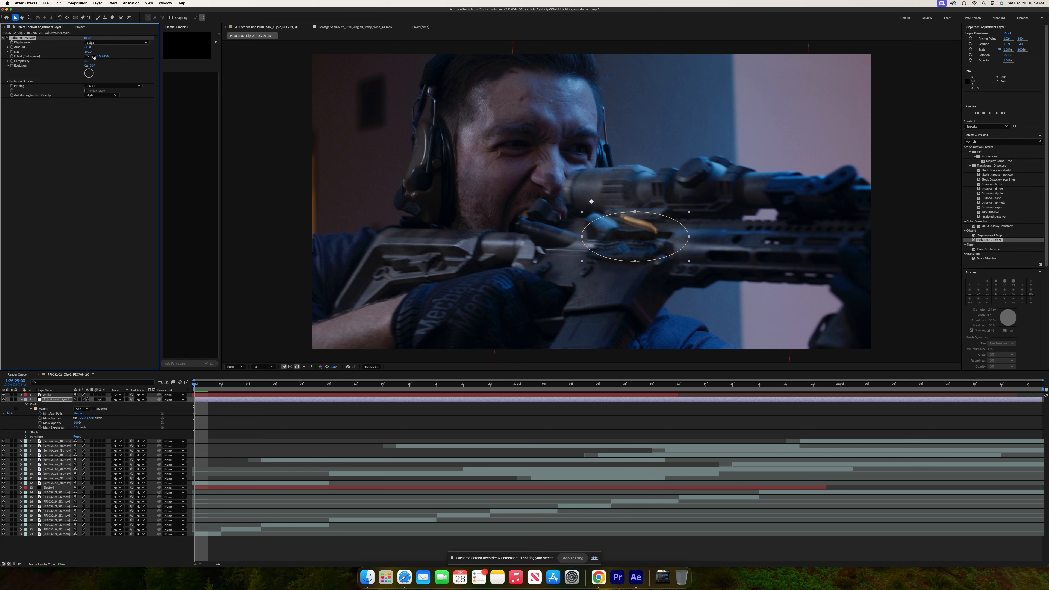
drag(100, 65, 126, 65)
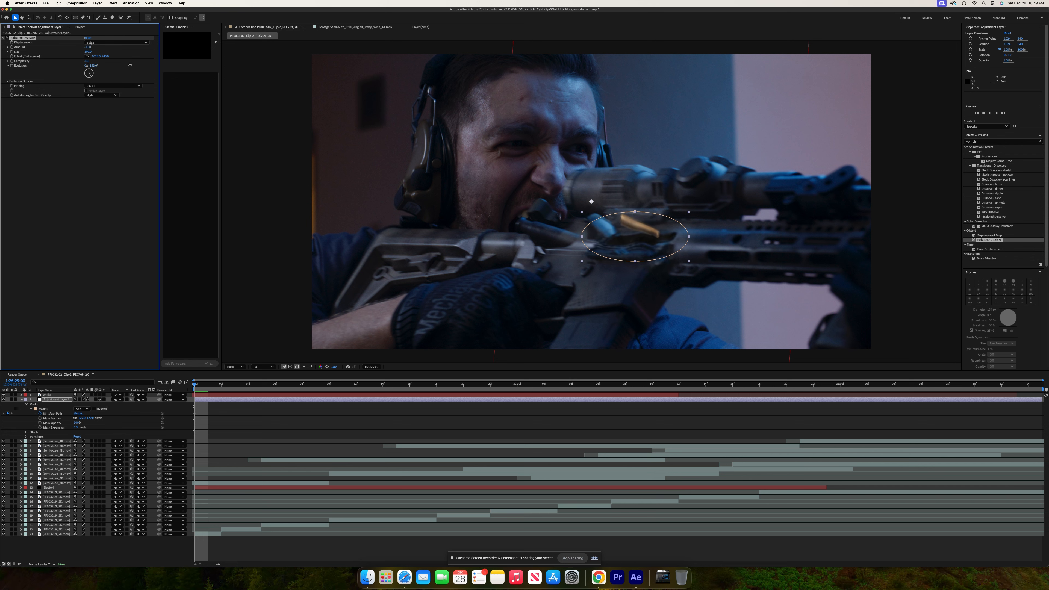
- At the 30:21 frame, move the adjustment layer's whole elliptical mask onto the rifle's ejection port to keyframe its path
click(323, 426)
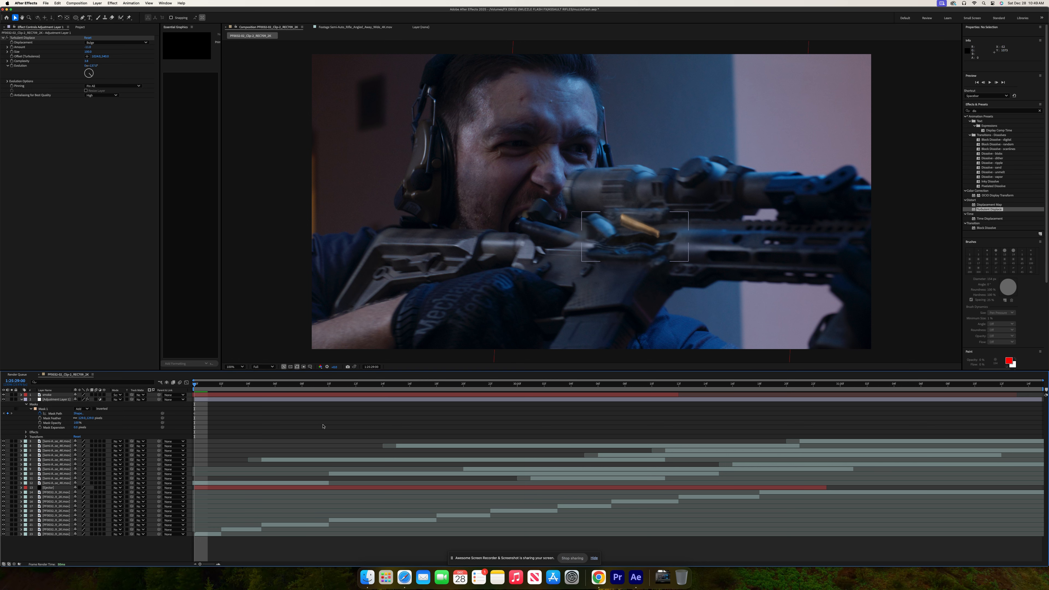
click(238, 400)
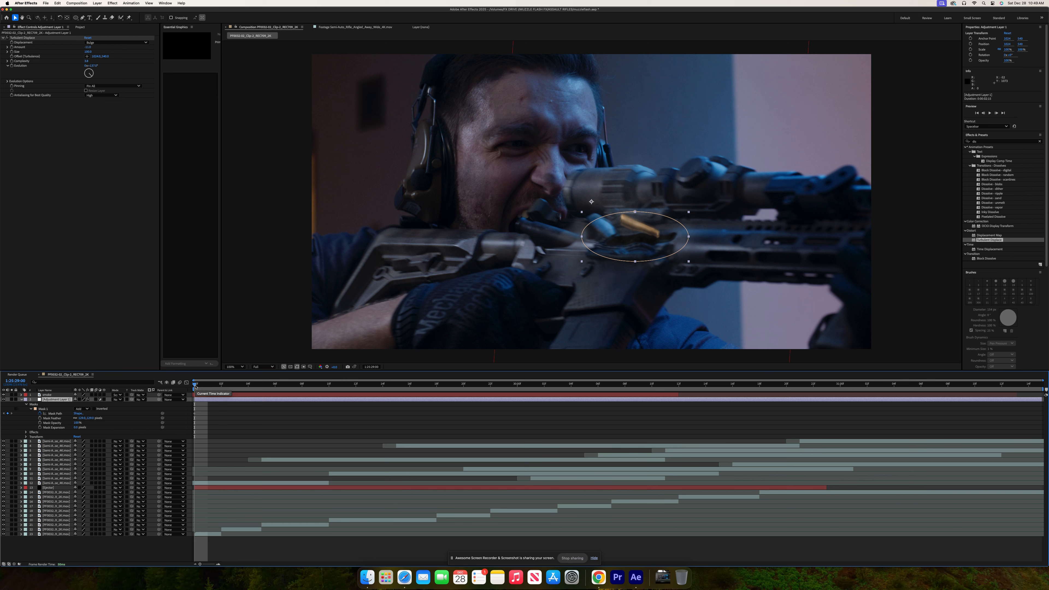
drag(201, 388, 800, 415)
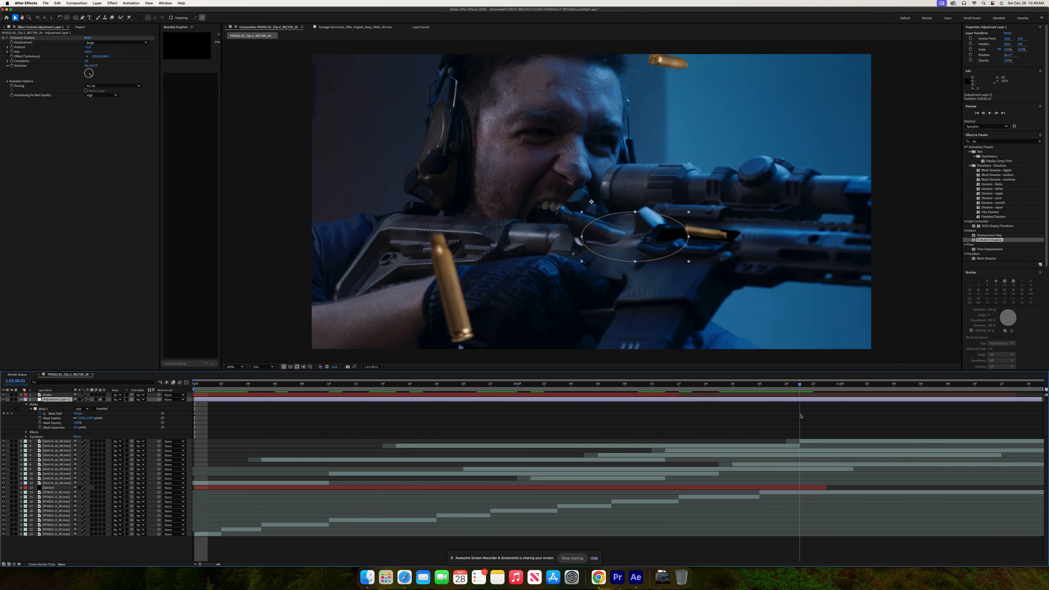
click(582, 237)
drag(561, 197, 710, 286)
drag(691, 236, 753, 235)
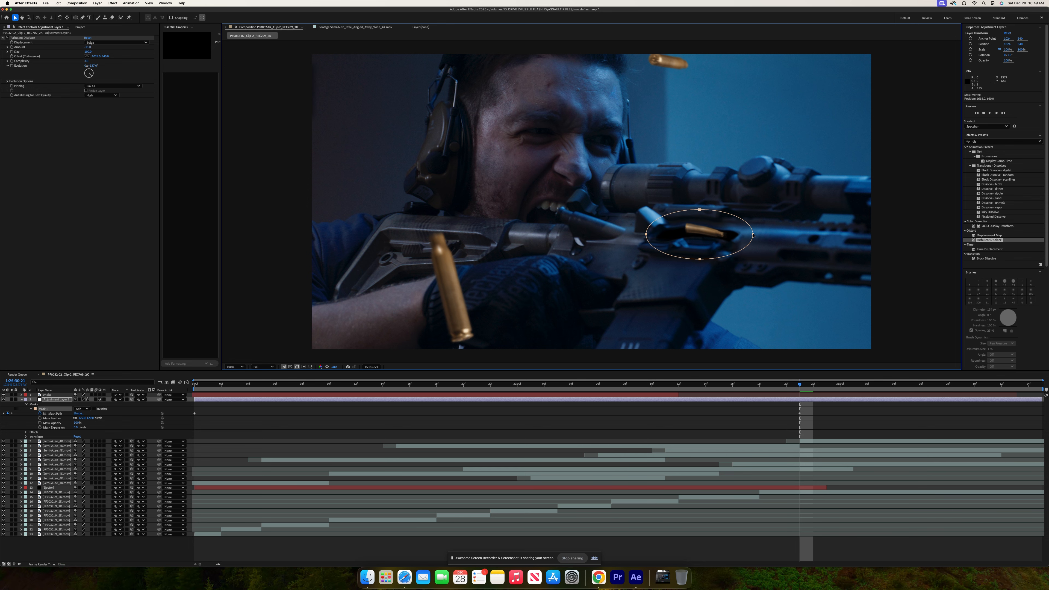
- Reposition the distortion mask over the ejection port at 30:07 and at an earlier frame, adding further mask path keyframes
click(612, 385)
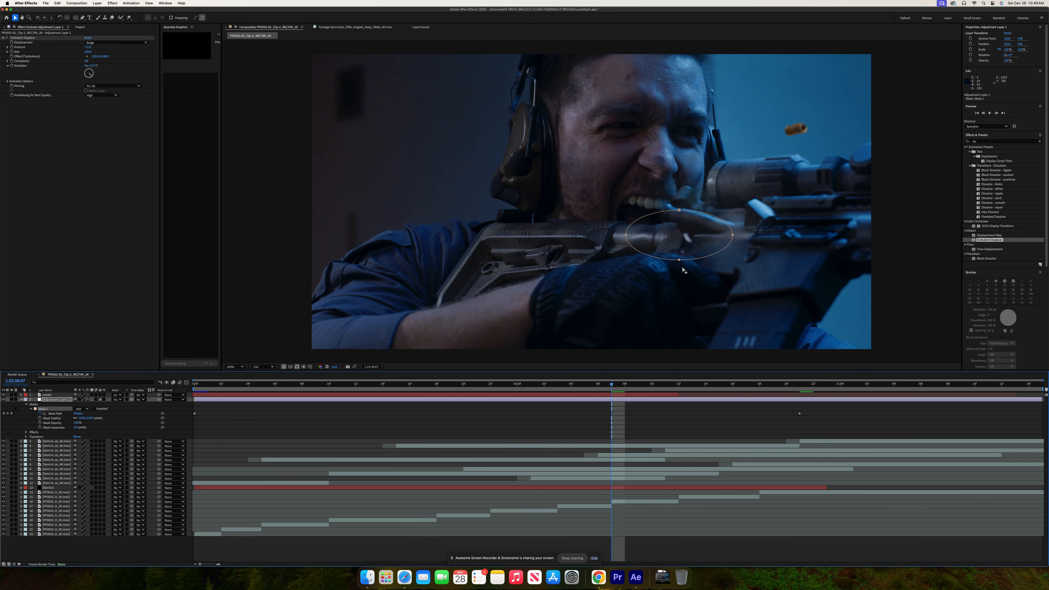
drag(713, 254, 816, 249)
drag(516, 389, 436, 388)
drag(738, 248, 714, 235)
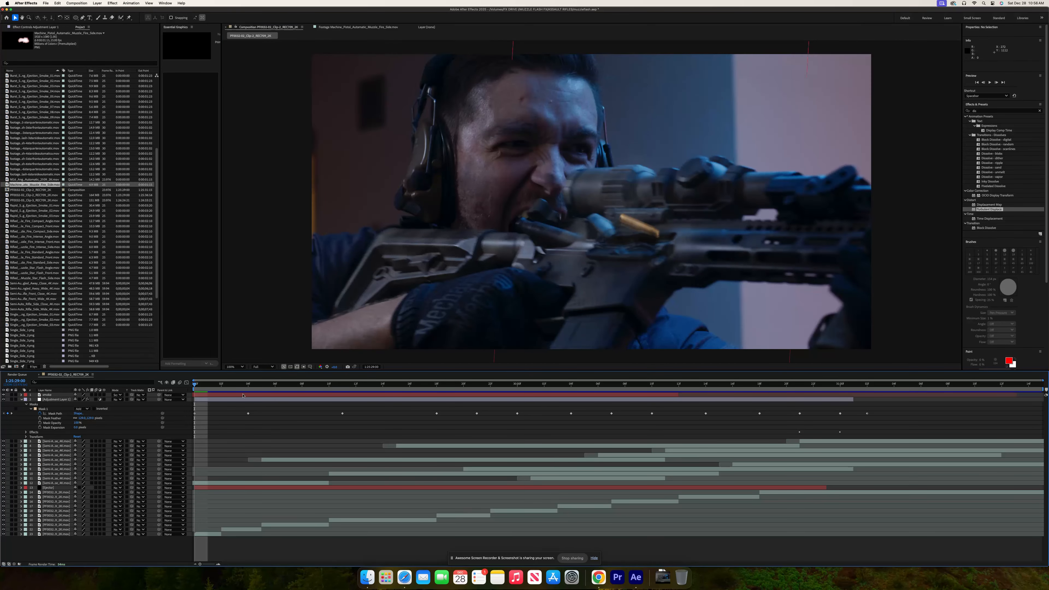
- Play back and scrub through the shot to examine how the masked heat distortion follows the ejection port
key(space)
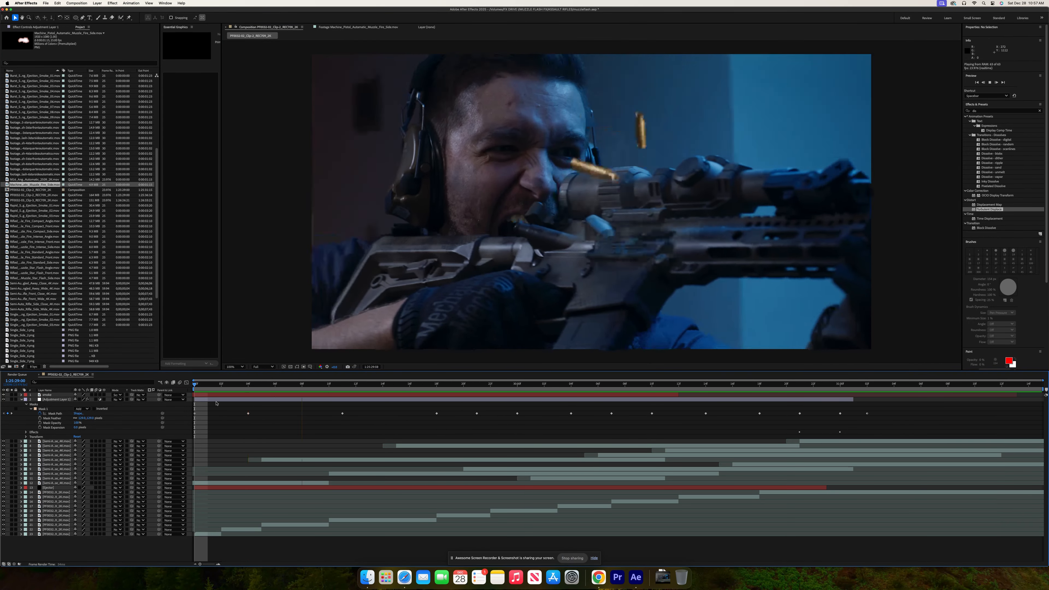
click(201, 400)
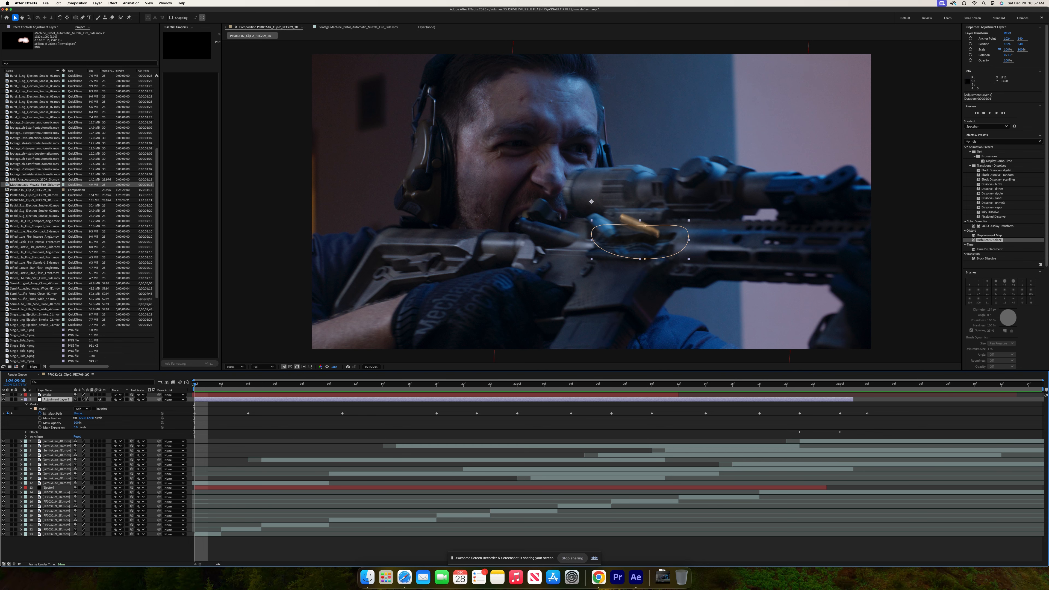
key(space)
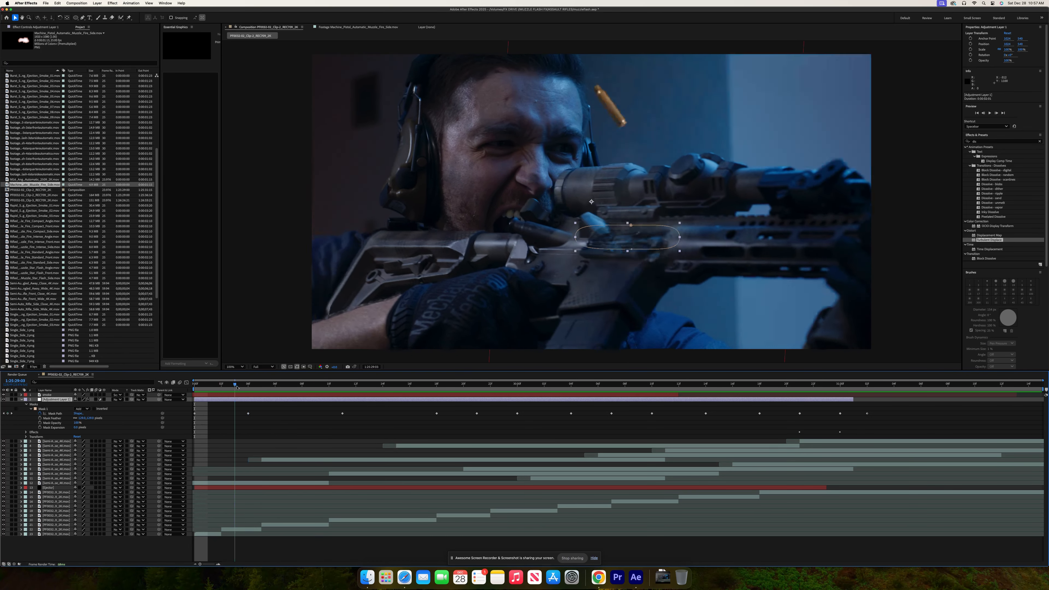
drag(198, 387, 296, 387)
drag(422, 386, 450, 385)
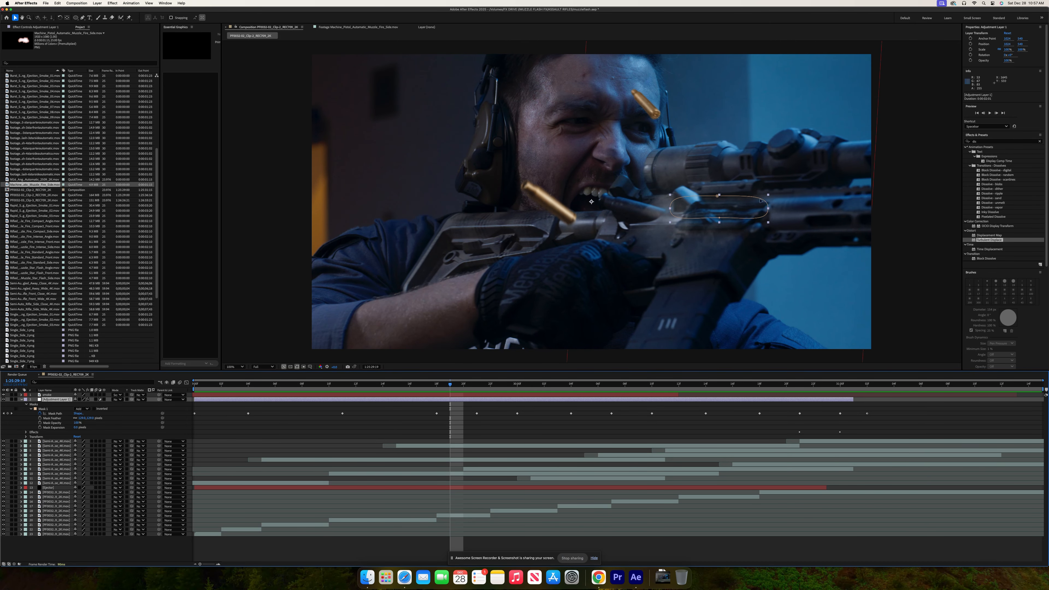
drag(450, 386, 194, 390)
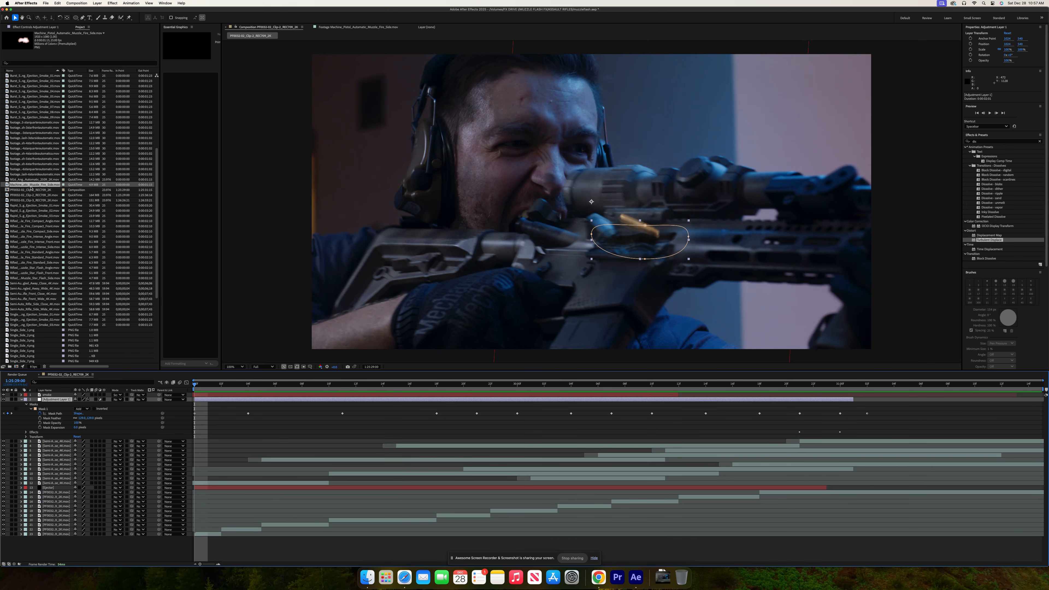
- Add the Machine_Pistol_Automatic_Muzzle_Fire_Side clip below the adjustment layer and start it one frame into the composition
drag(30, 187, 176, 409)
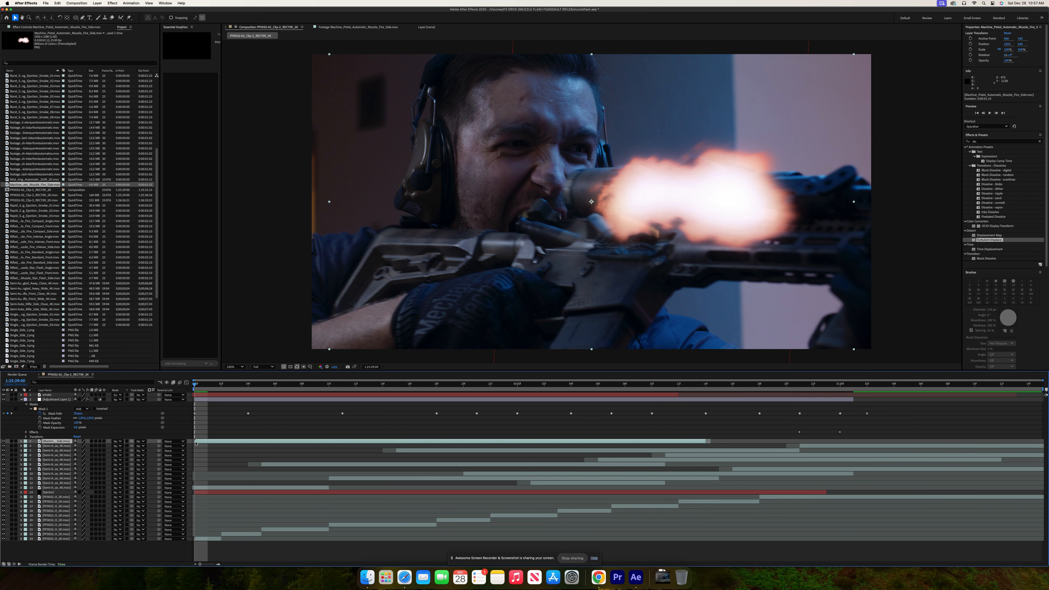
click(205, 390)
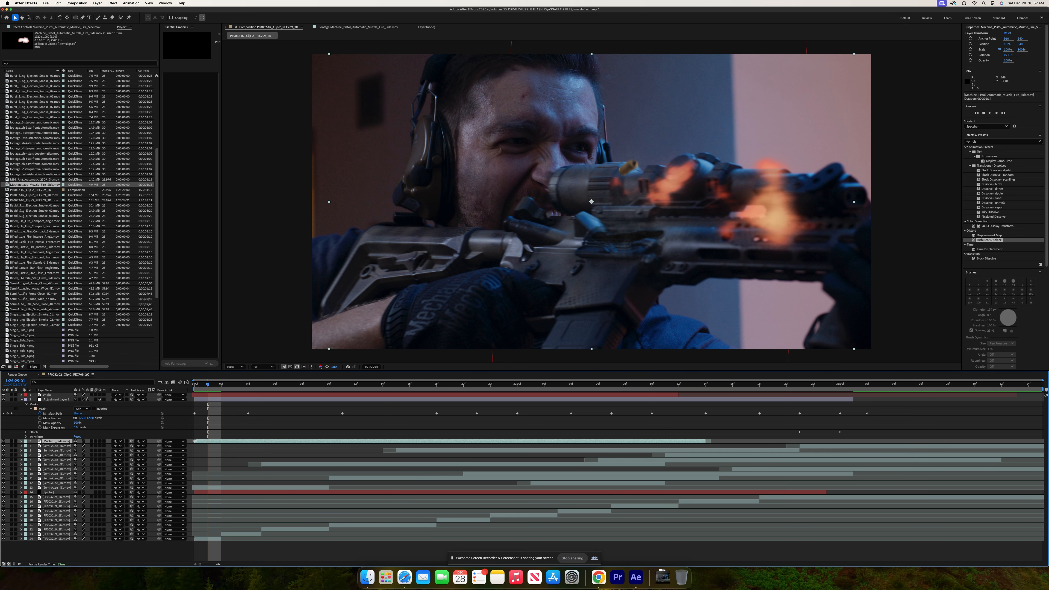
drag(195, 441, 207, 441)
drag(209, 385, 235, 391)
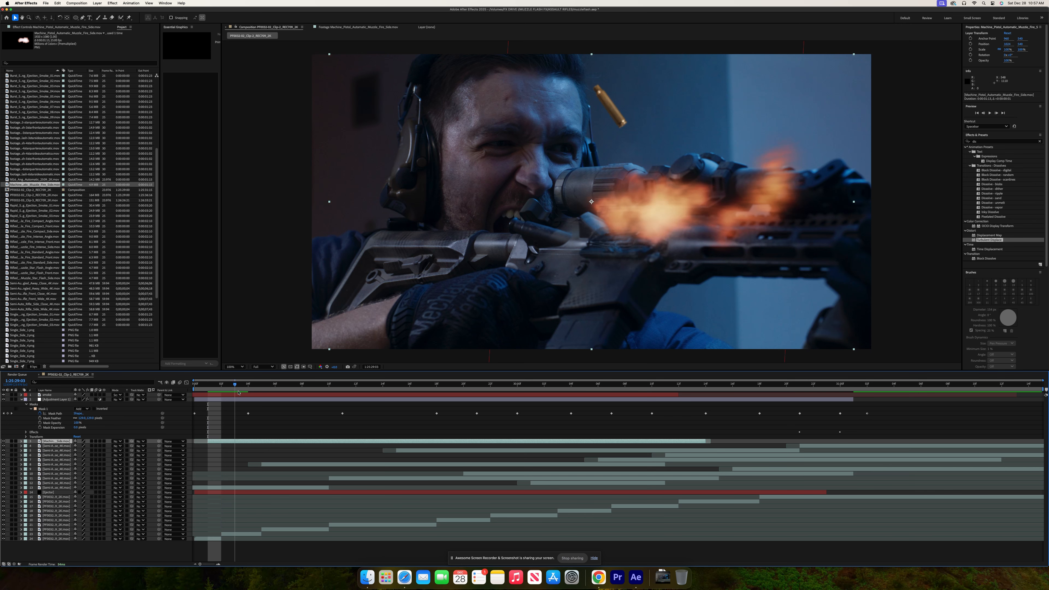
drag(228, 394, 225, 395)
- Split the muzzle fire layer at frame 2 to isolate a one-frame flash, and move the remaining part about six frames later
click(223, 444)
click(58, 3)
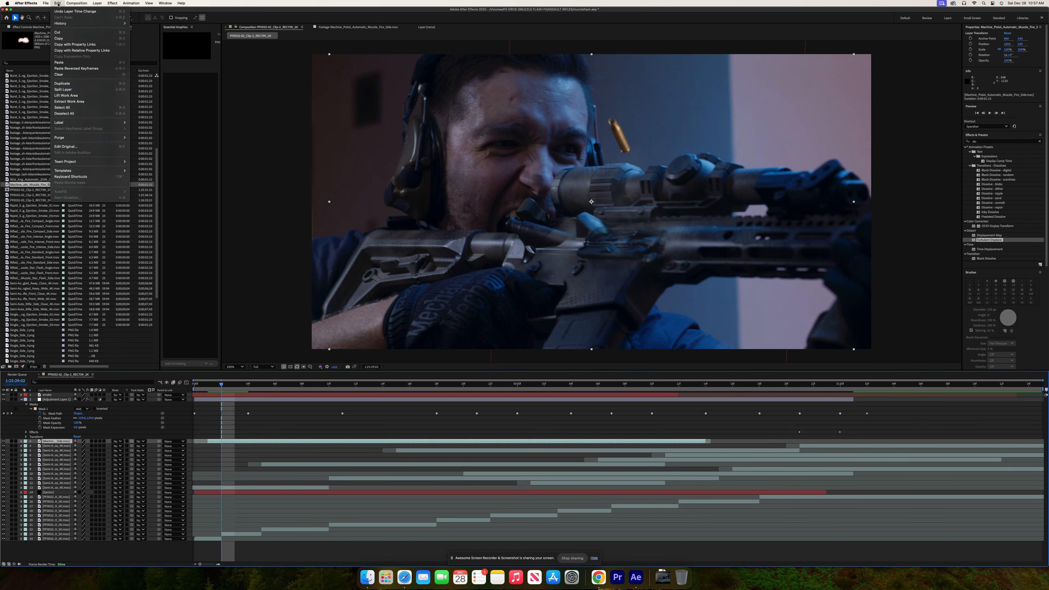
click(63, 89)
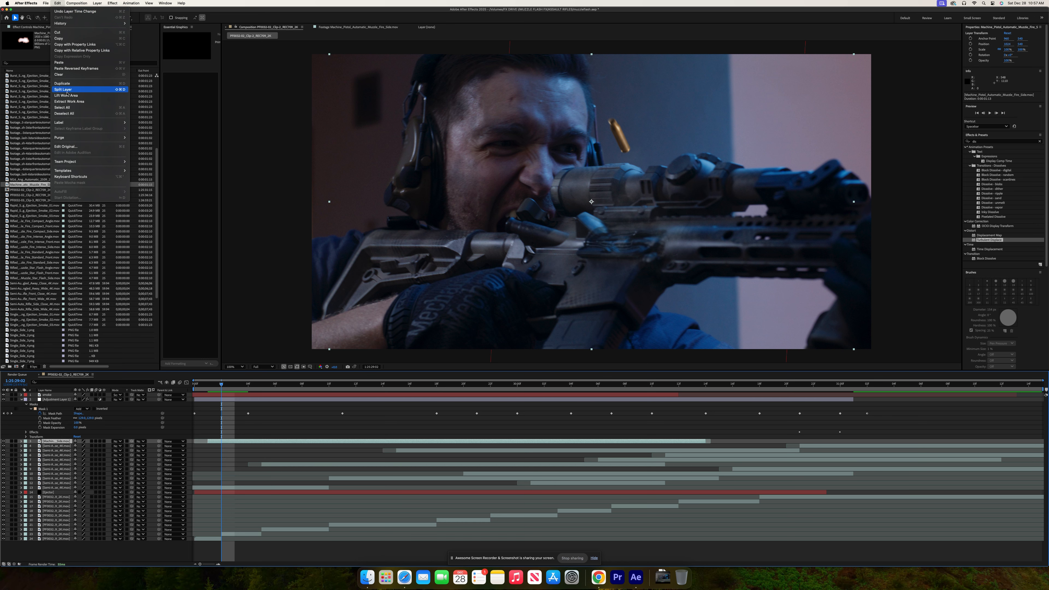
drag(228, 441, 308, 441)
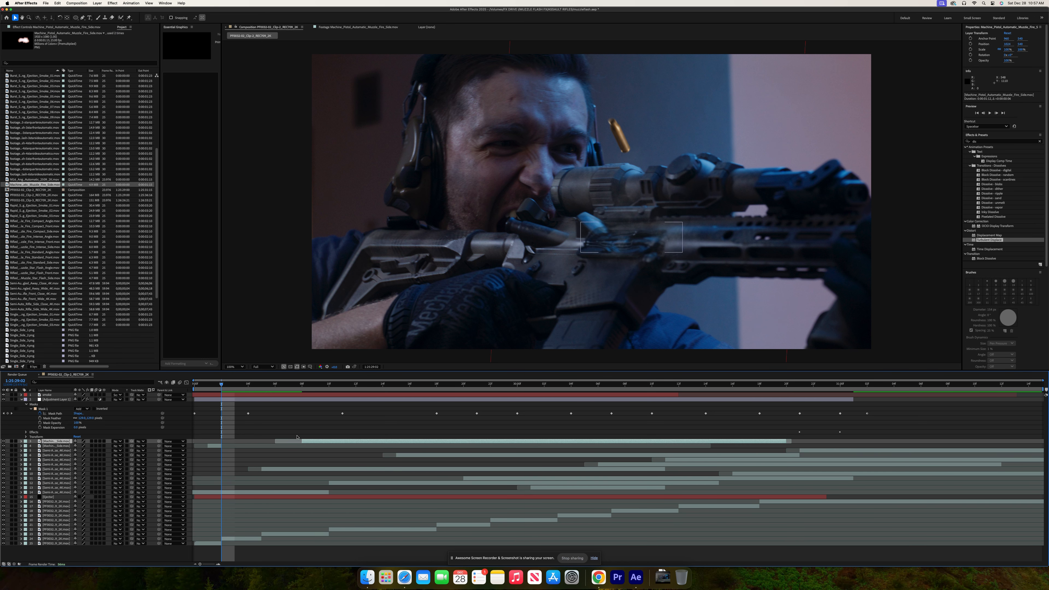
- Try the Lighten blending mode on the one-frame muzzle fire layer and settle on Add
click(209, 384)
click(190, 446)
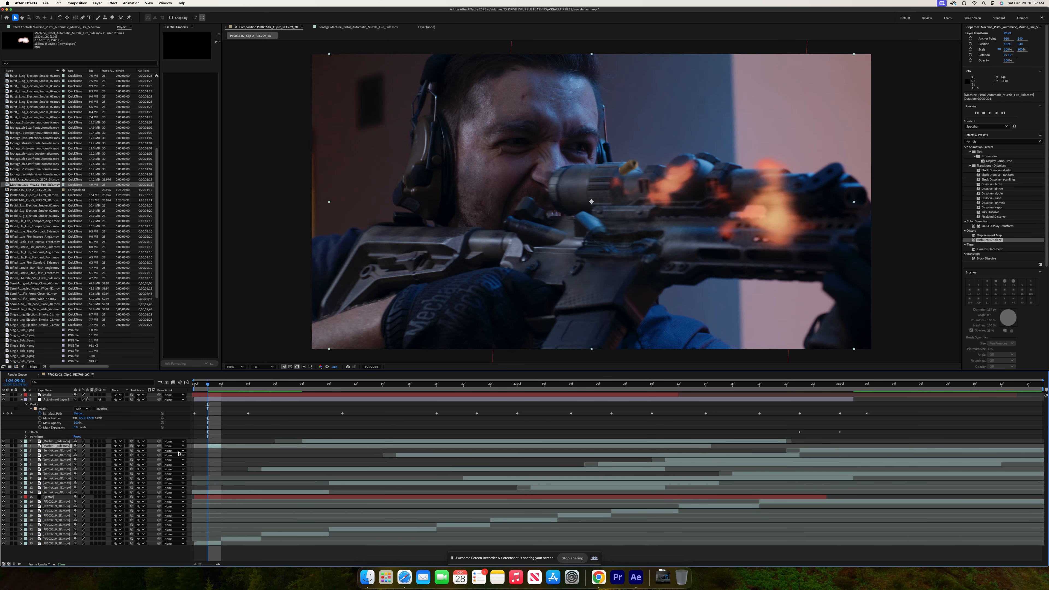
click(120, 446)
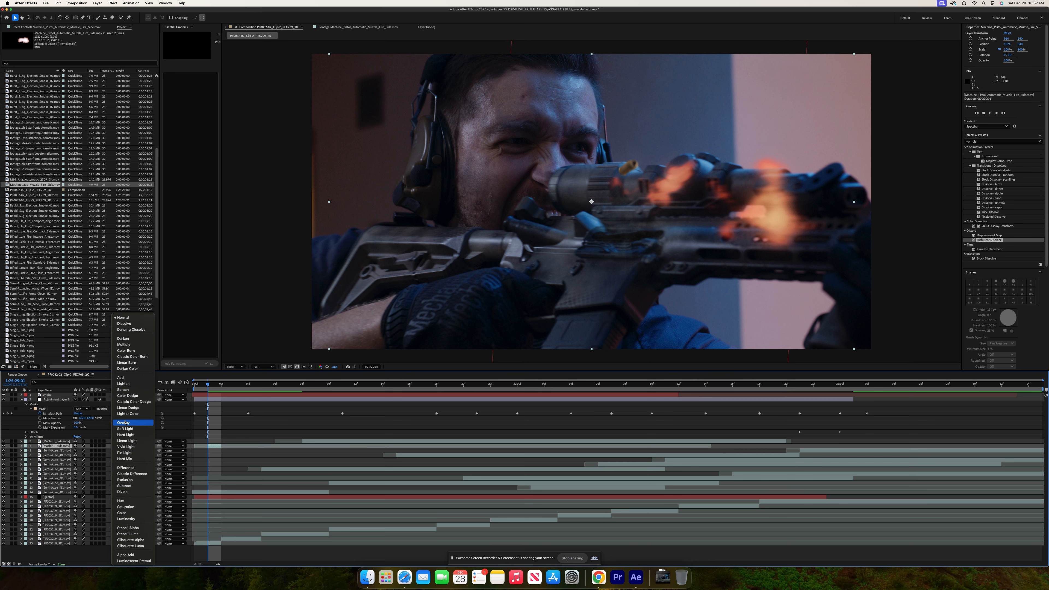
click(125, 384)
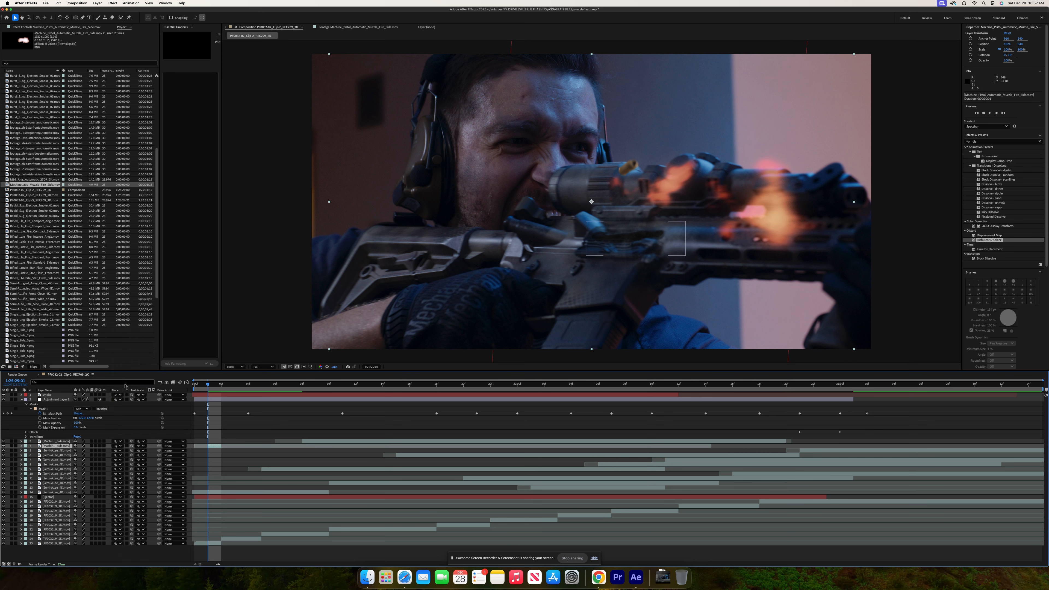
click(119, 449)
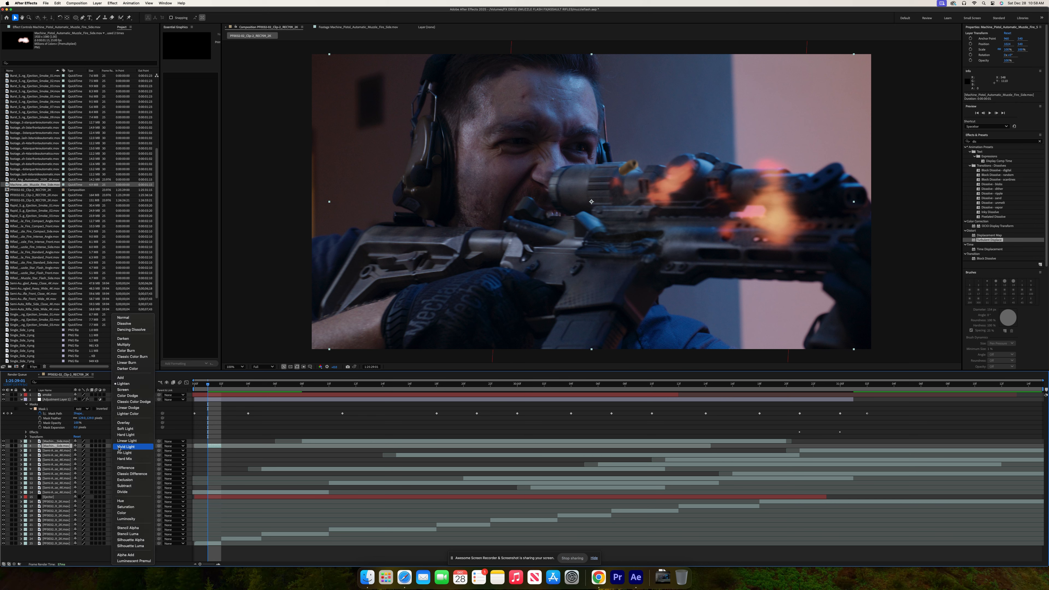
click(123, 380)
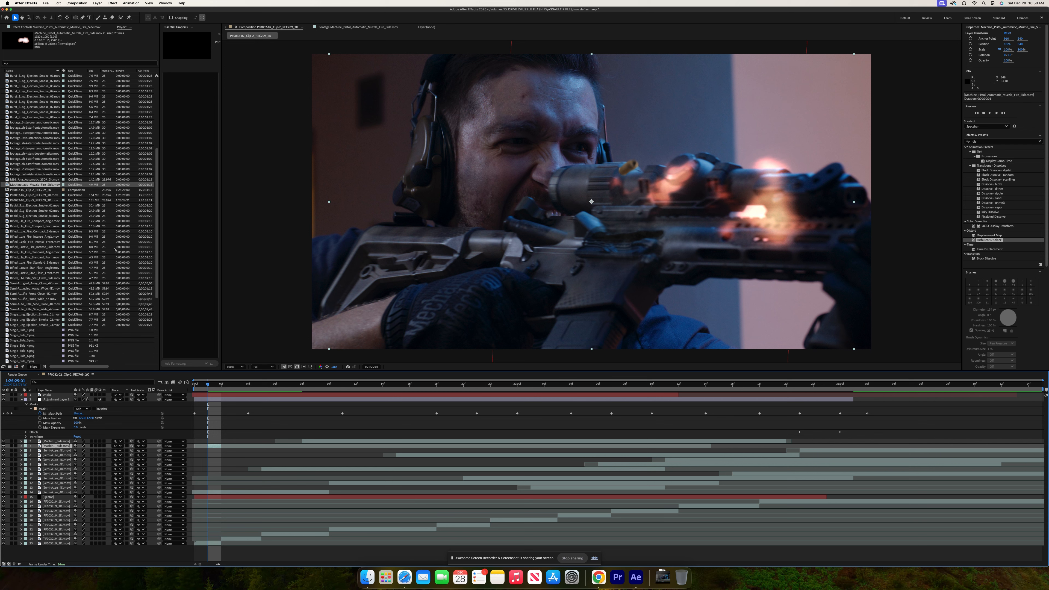
- Rotate the muzzle fire, scale it down to a small flash, and position it over the rifle's ejection port
click(60, 18)
drag(480, 104, 601, 249)
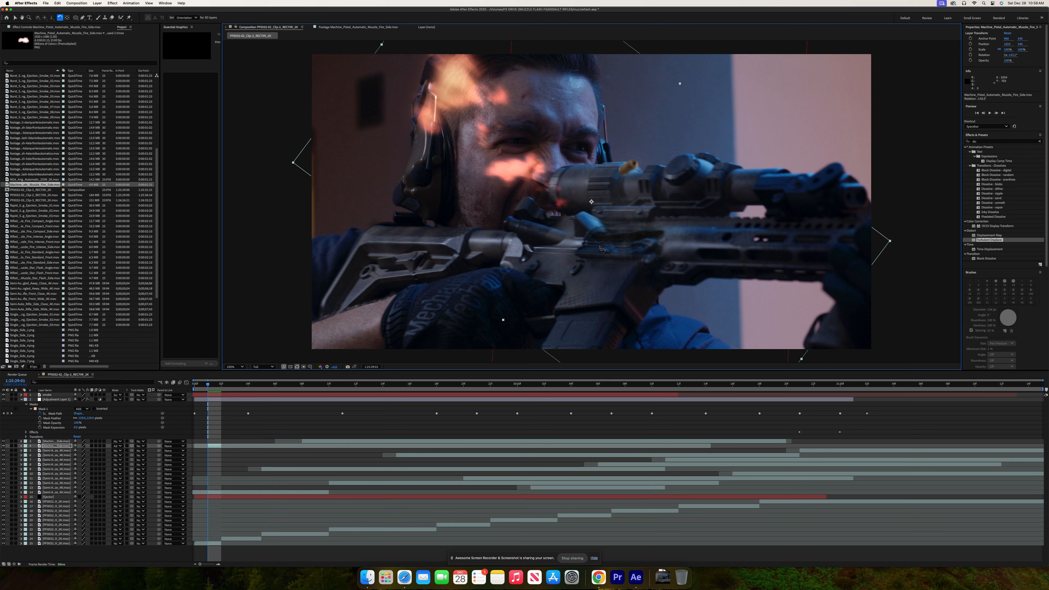
click(16, 17)
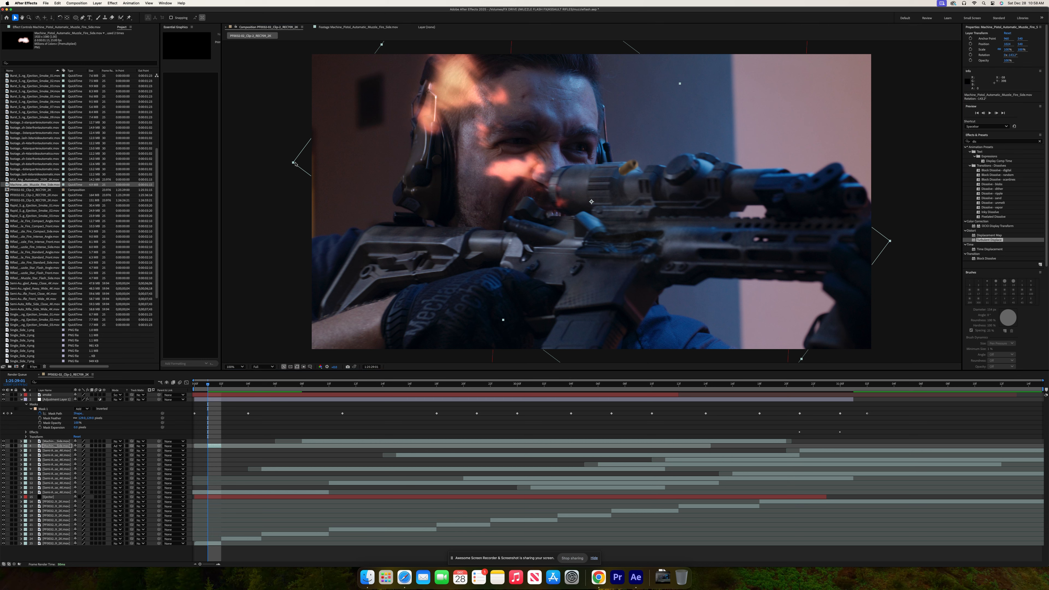
drag(292, 163, 658, 233)
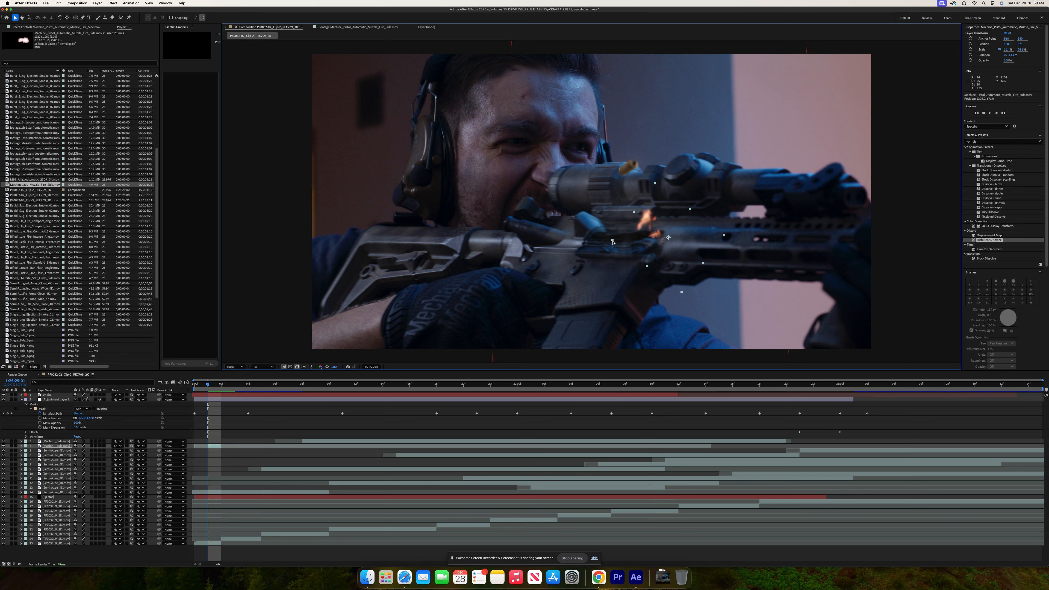
click(60, 18)
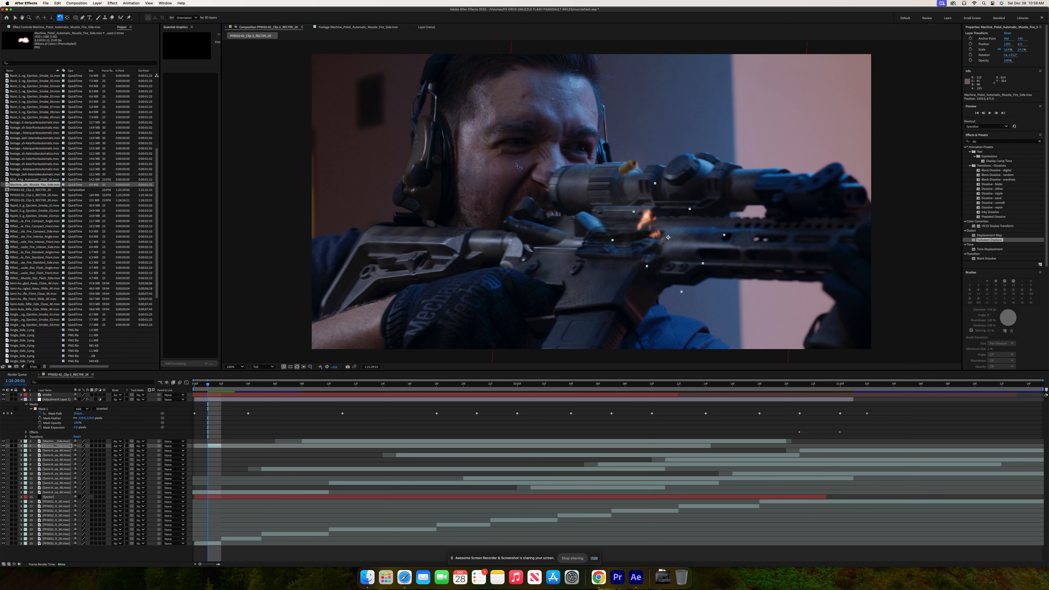
drag(659, 212, 655, 215)
key(v)
drag(643, 226, 643, 222)
- Shift the one-frame flash layer to the composition's first frame and realign the flash with the ejection port
click(195, 383)
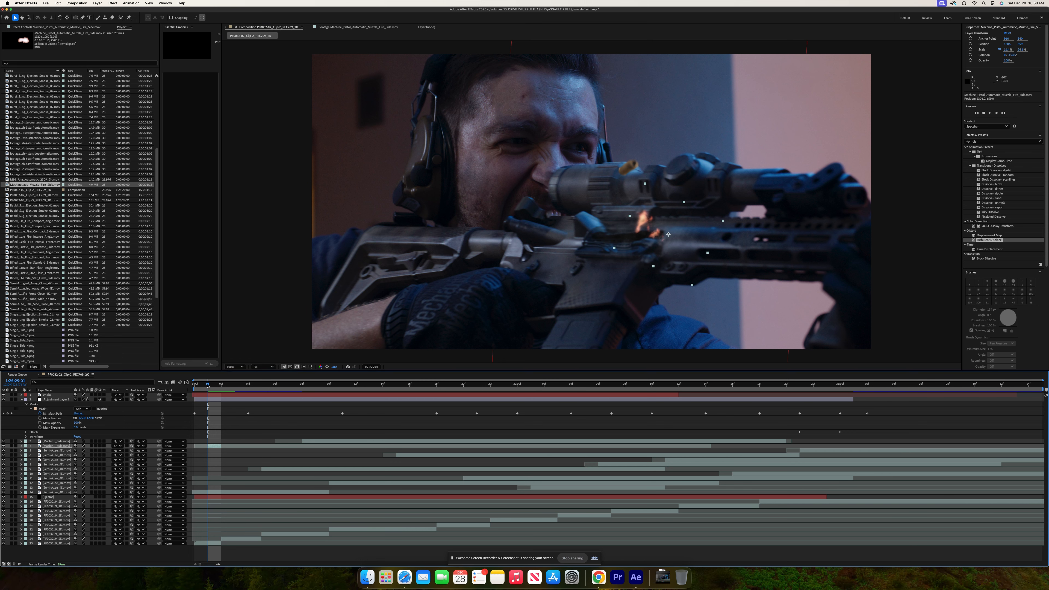
drag(215, 446, 201, 446)
drag(658, 233, 669, 237)
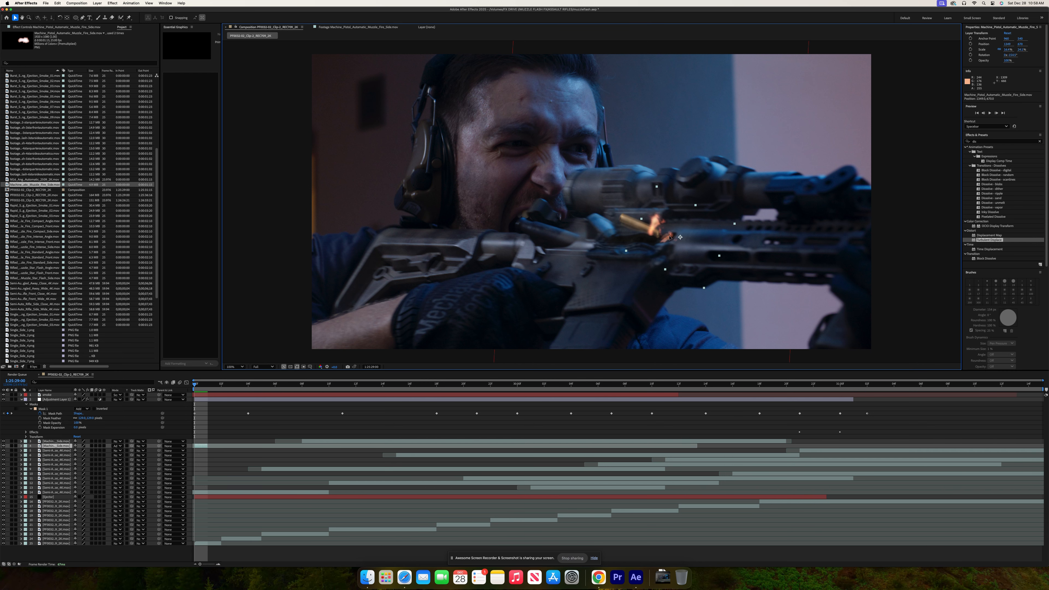
- Delete the leftover full-size muzzle fire layer that was split off from the flash
drag(198, 386, 334, 444)
click(322, 442)
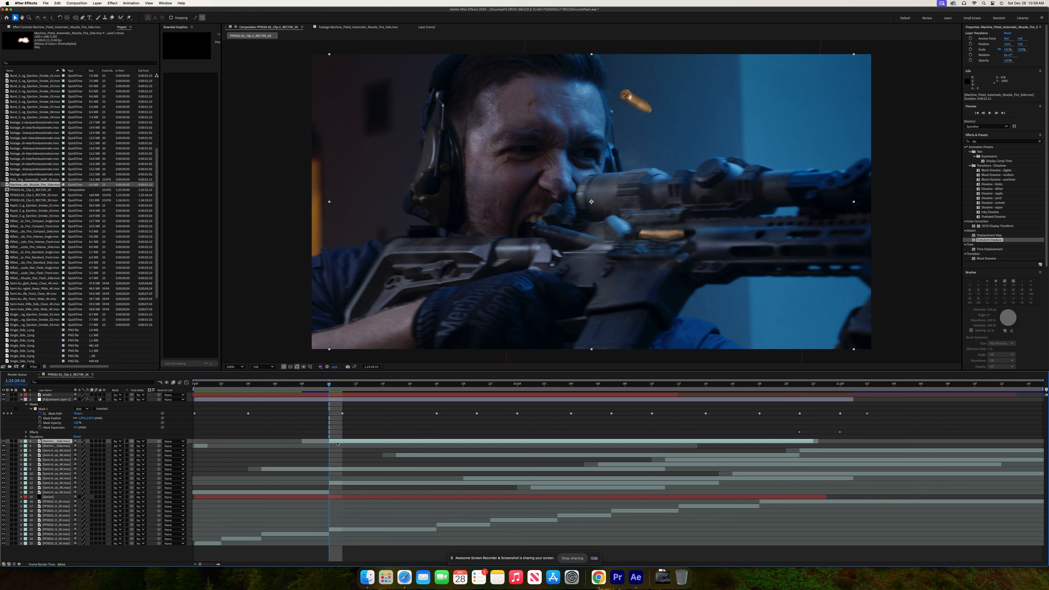
key(Delete)
- Duplicate the one-frame flash layer, place the copy at frame 10, and align it with the ejection port there
click(205, 442)
key(super+c)
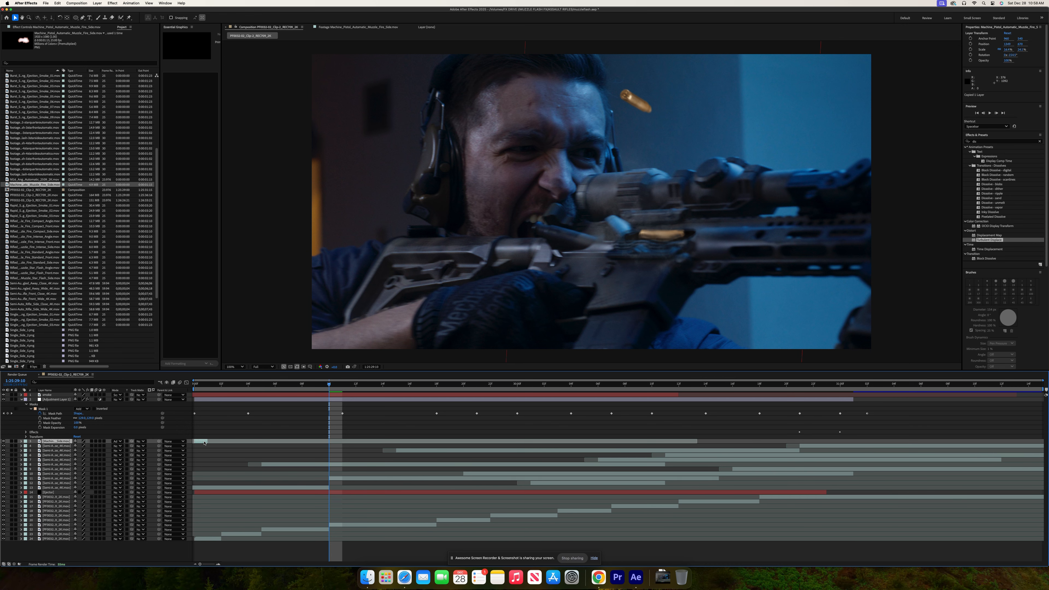
key(super+v)
drag(207, 442, 329, 442)
drag(666, 238, 689, 234)
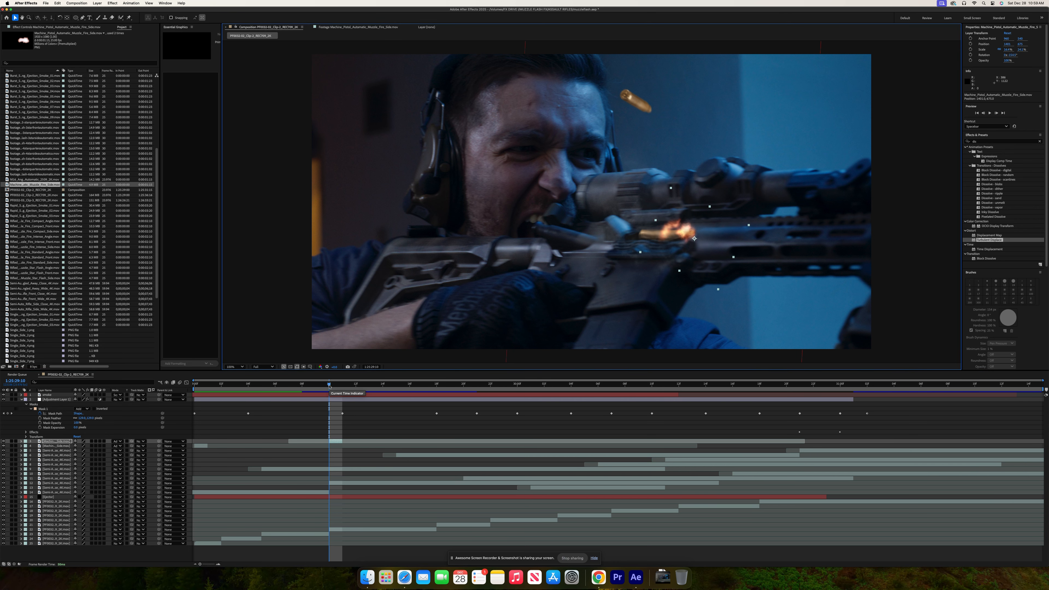
- Preview the ejection-port flashes in motion, inspect the one at frame 10, and select the first shell-casing layer
click(222, 386)
drag(225, 390, 194, 395)
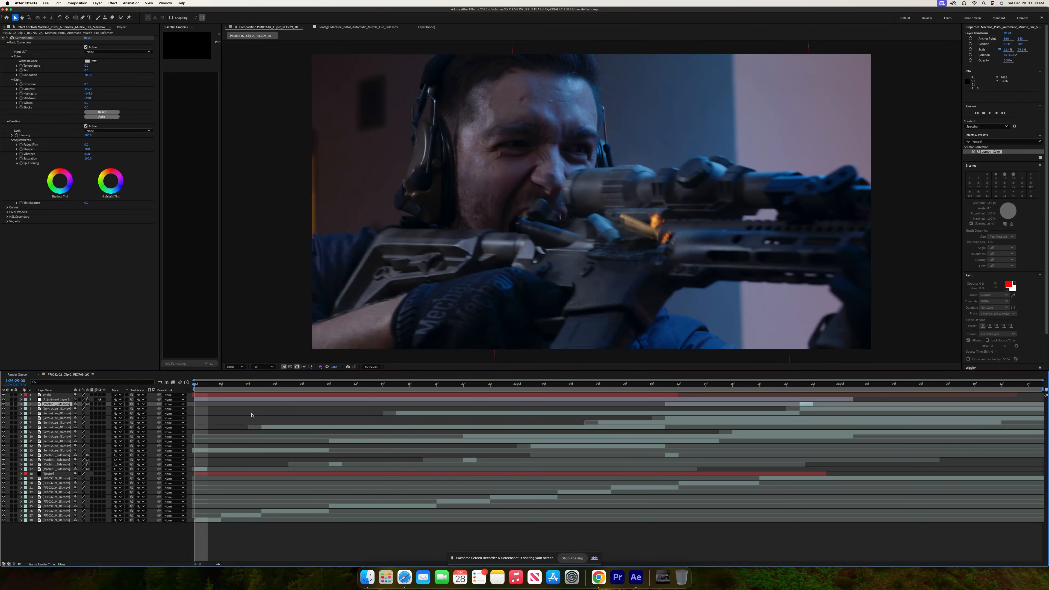
key(space)
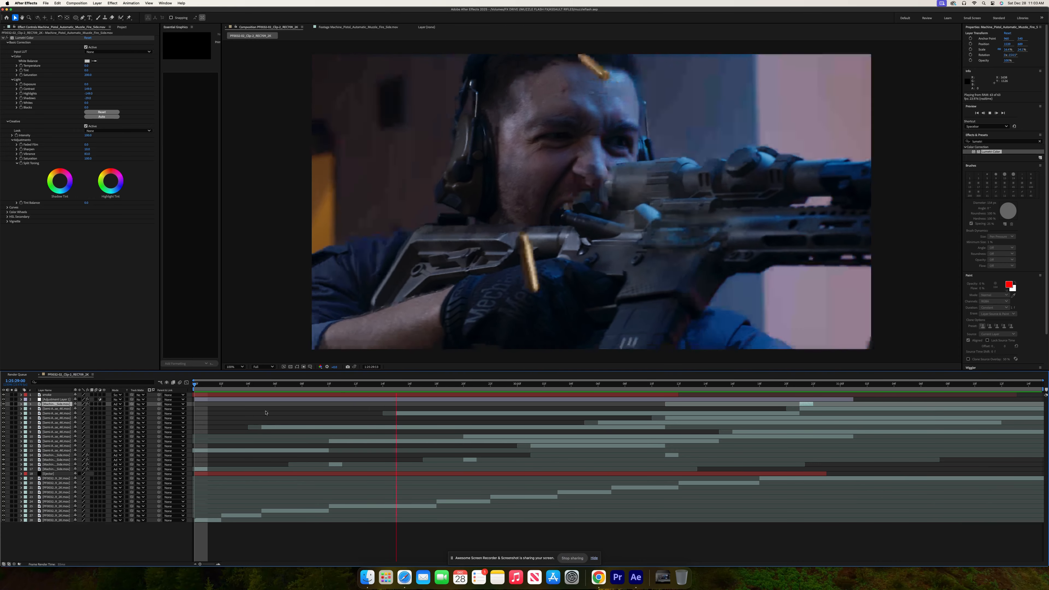
click(328, 385)
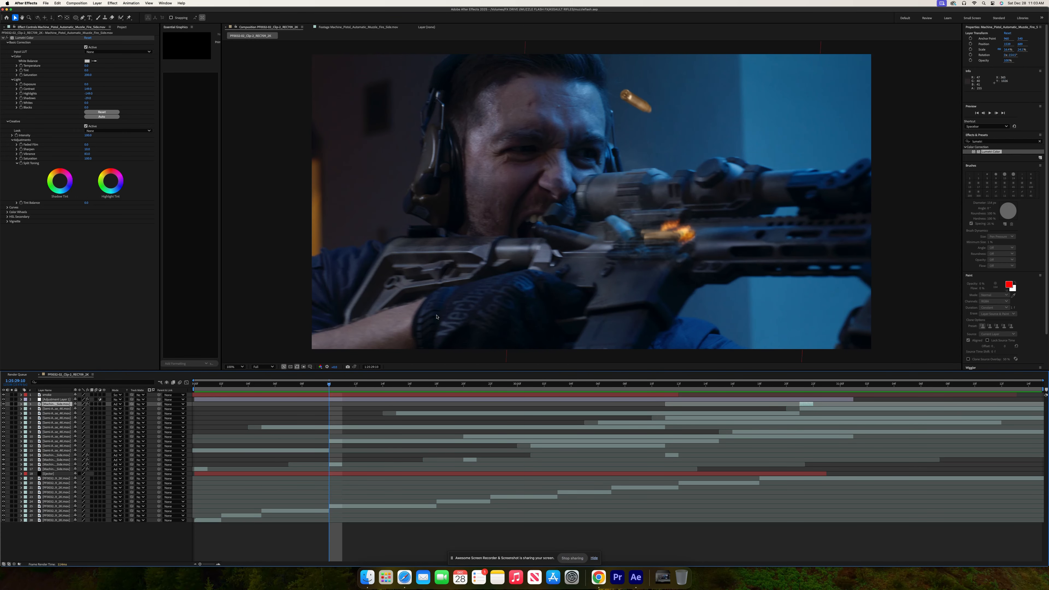
click(196, 384)
click(204, 452)
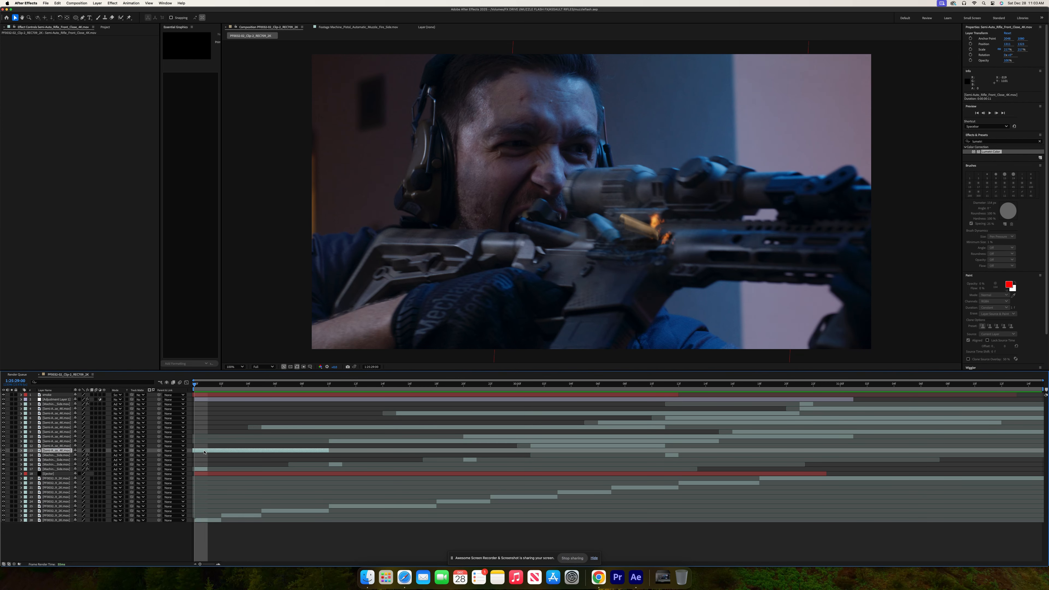
- Hide all shell-casing layers except the first and preview that casing alone, finishing on frame 3
click(66, 446)
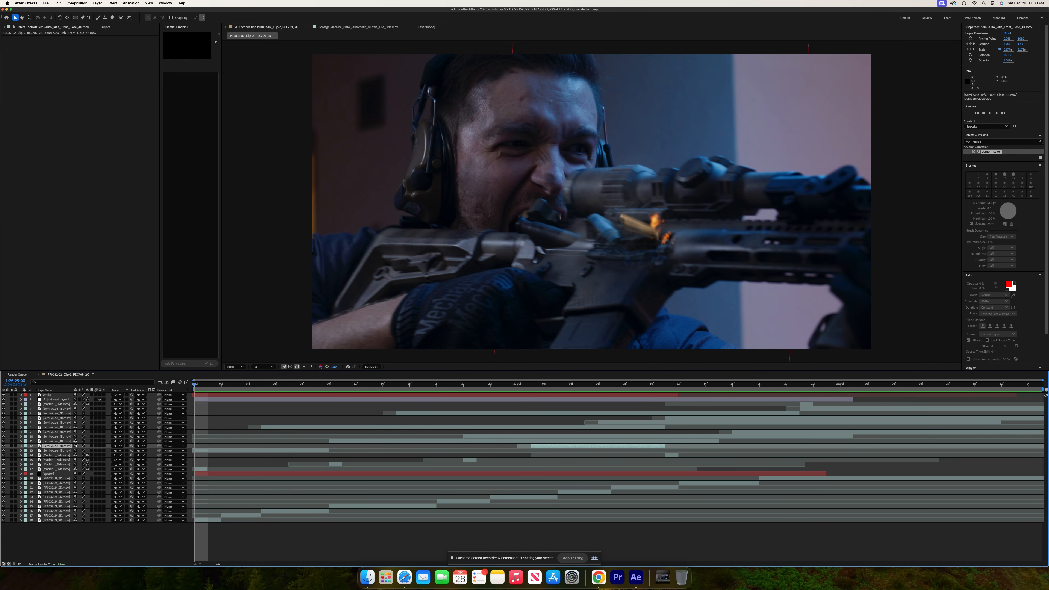
shift+click(53, 409)
click(4, 409)
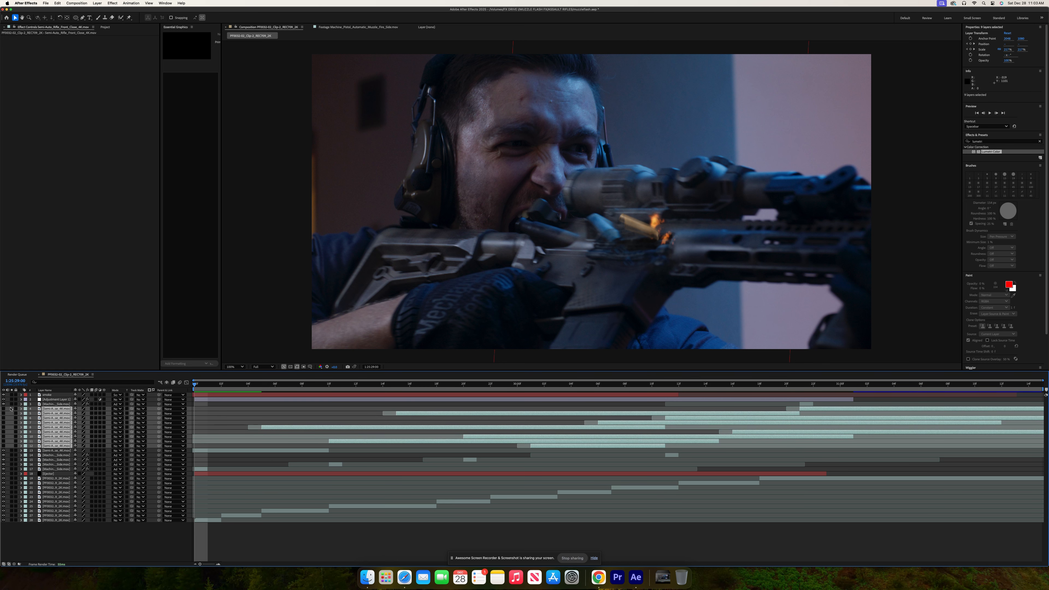
click(207, 411)
key(space)
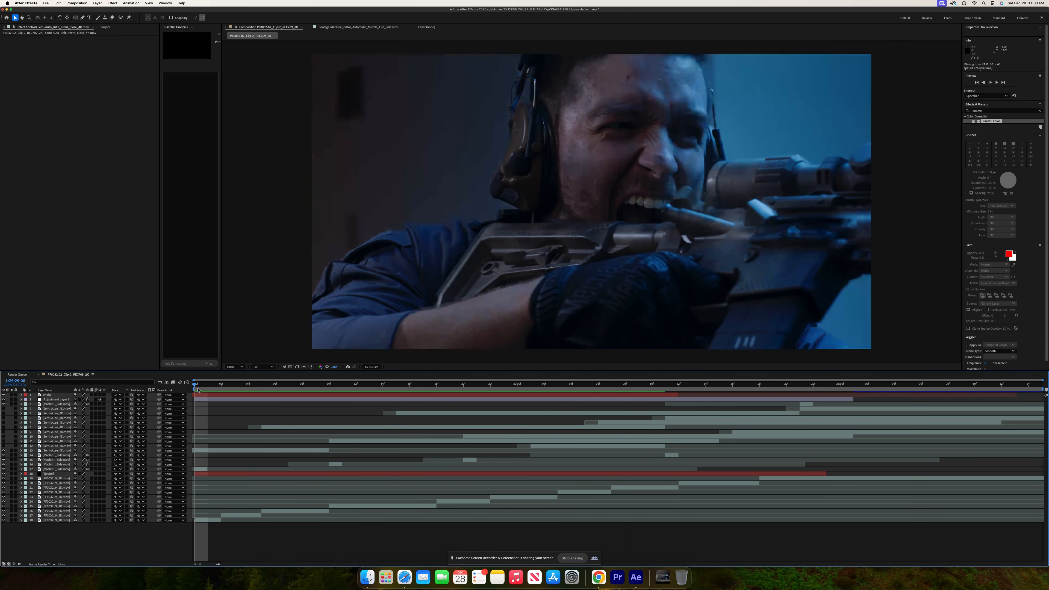
key(space)
drag(197, 386, 233, 385)
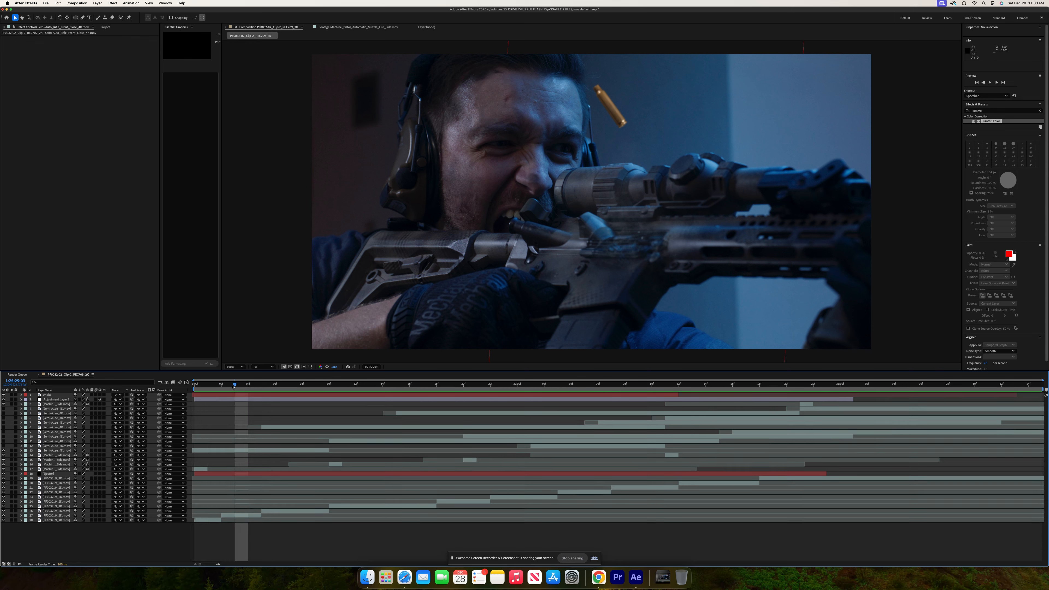
- Apply Lumetri Color to the first shell-casing layer and lower its exposure and temperature to suit the cool footage
click(996, 121)
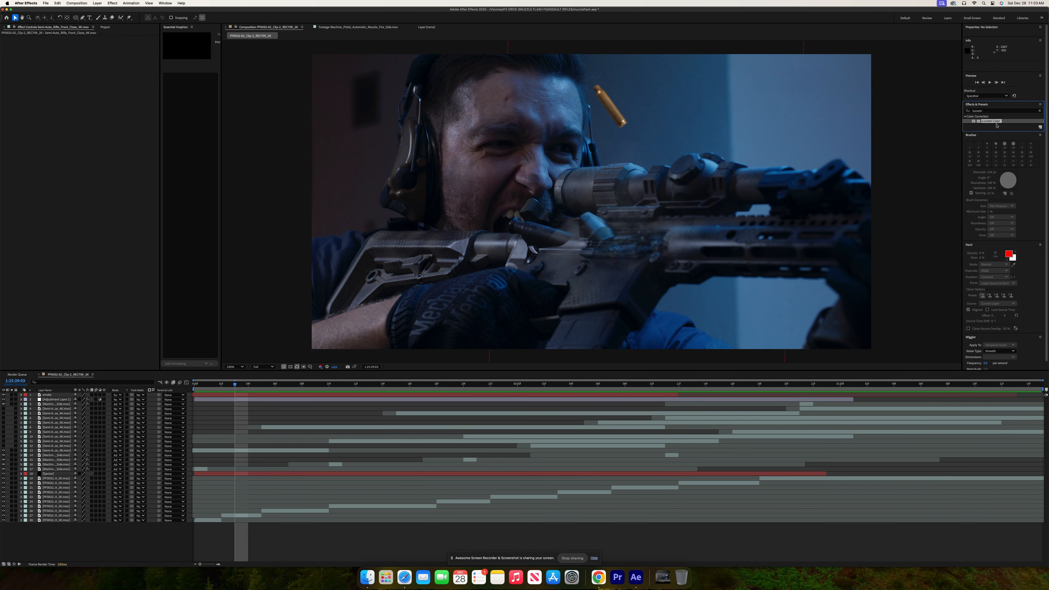
drag(999, 125, 269, 451)
click(7, 47)
click(7, 42)
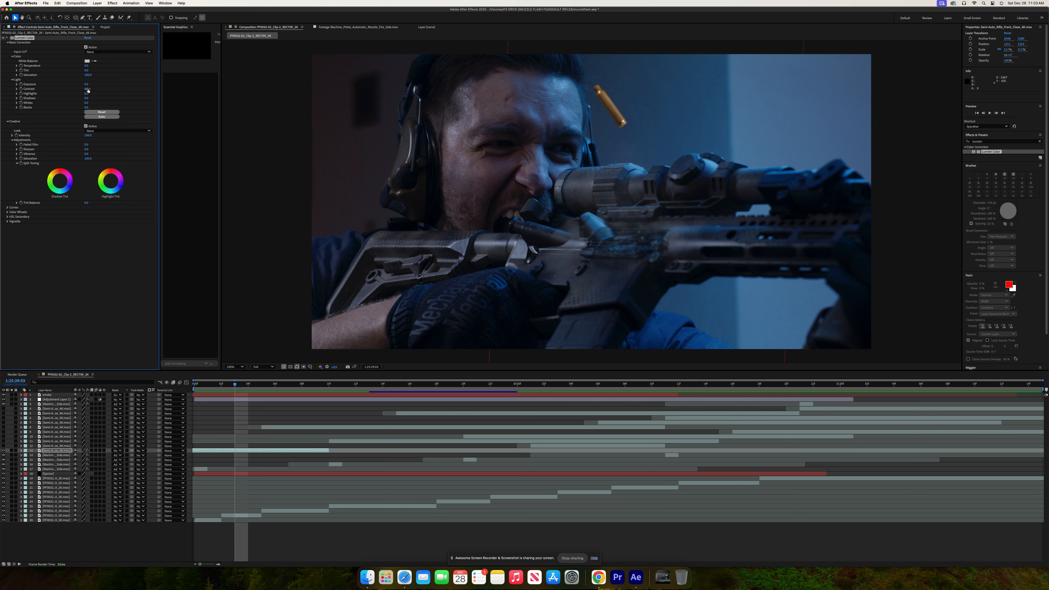
drag(86, 84, 84, 84)
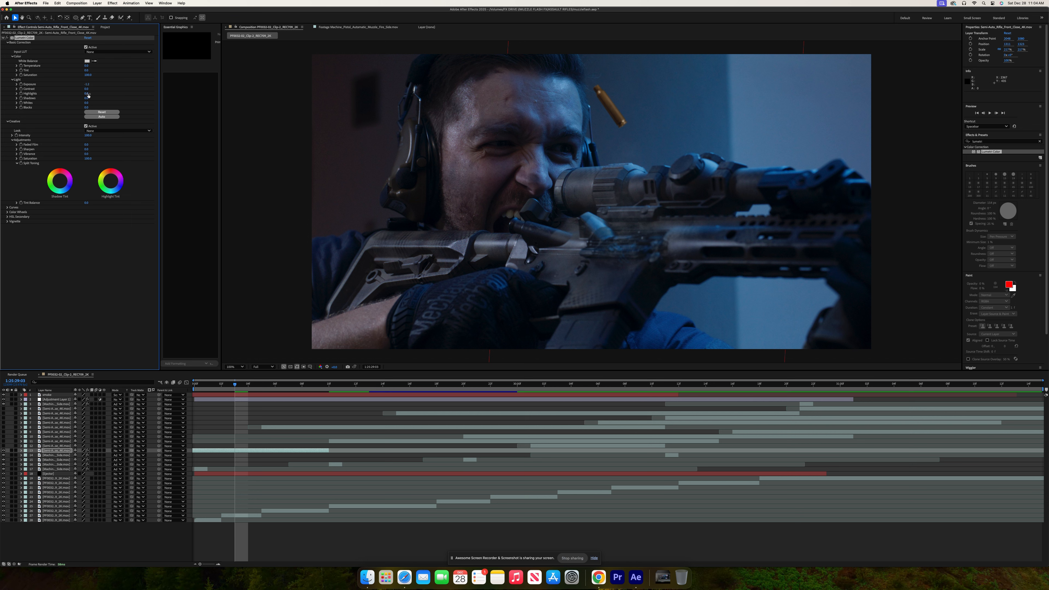
drag(86, 67, 83, 66)
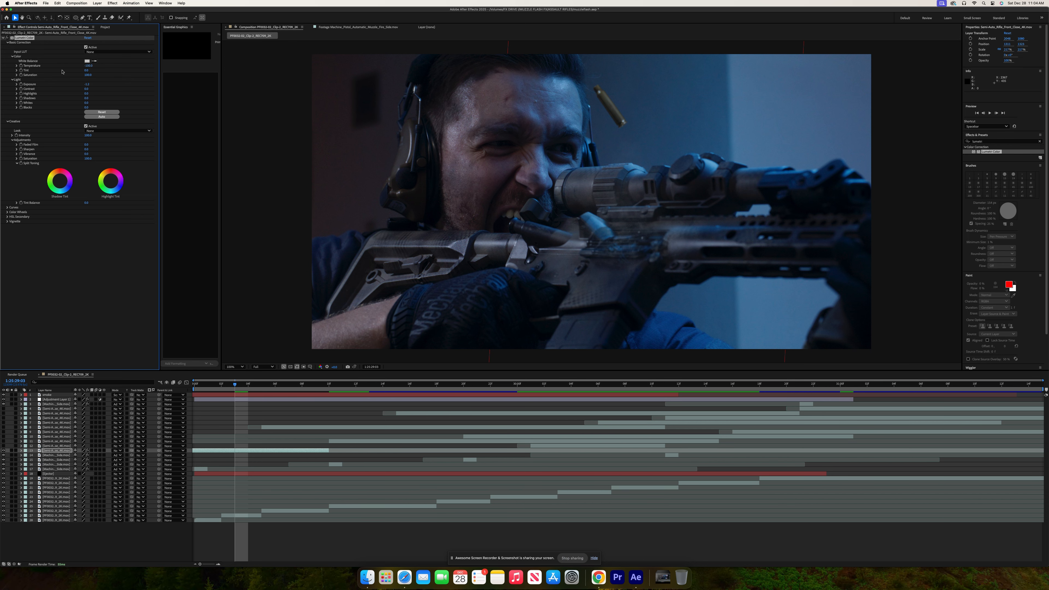
- Preview the graded casing, and at frame 3 raise its Lumetri contrast and lower its shadows
key(space)
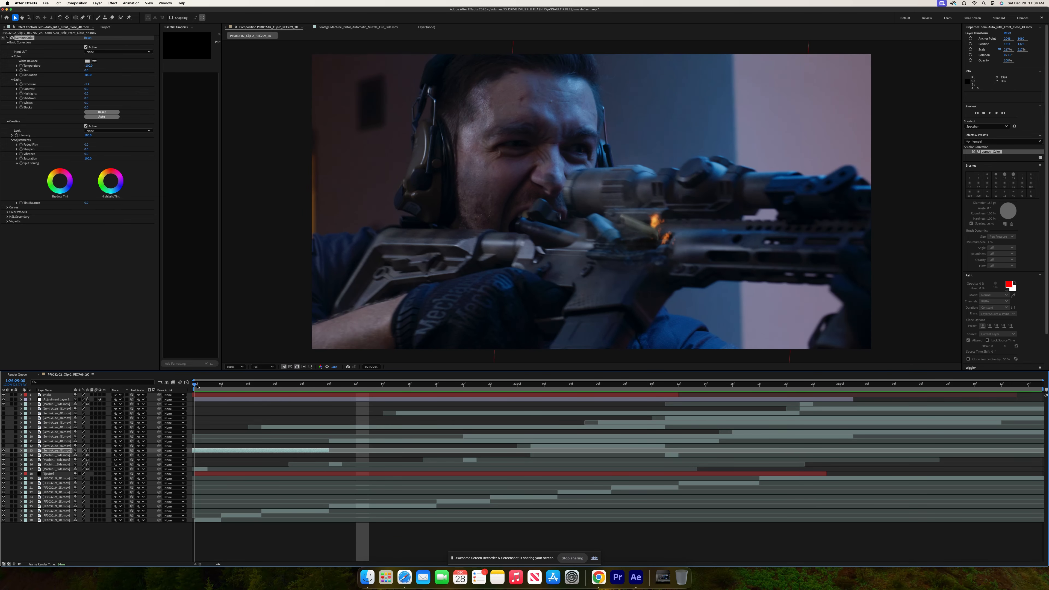
drag(195, 386, 233, 391)
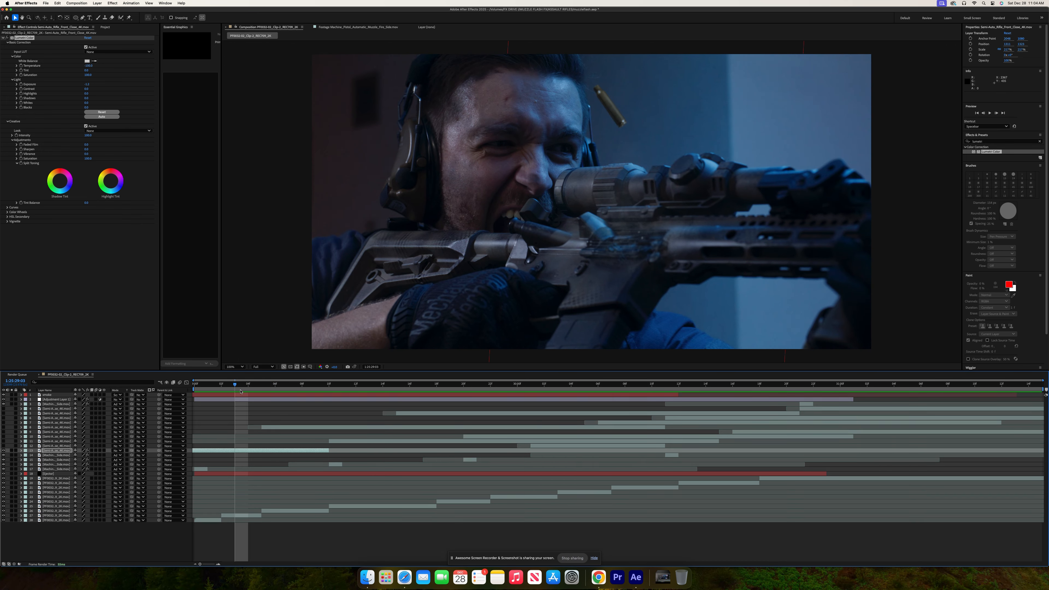
drag(87, 88, 95, 90)
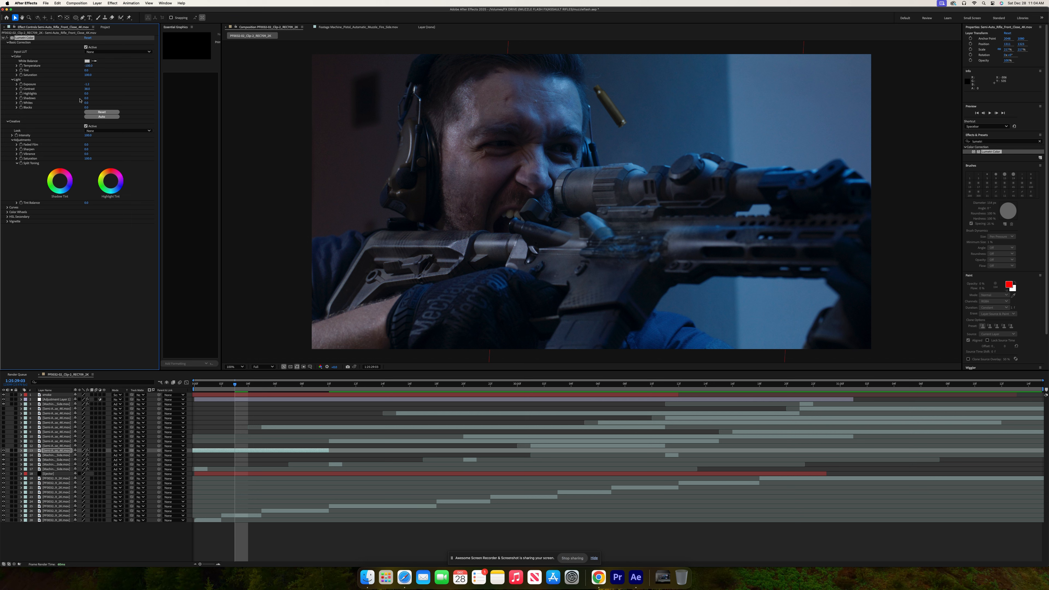
drag(86, 98, 82, 98)
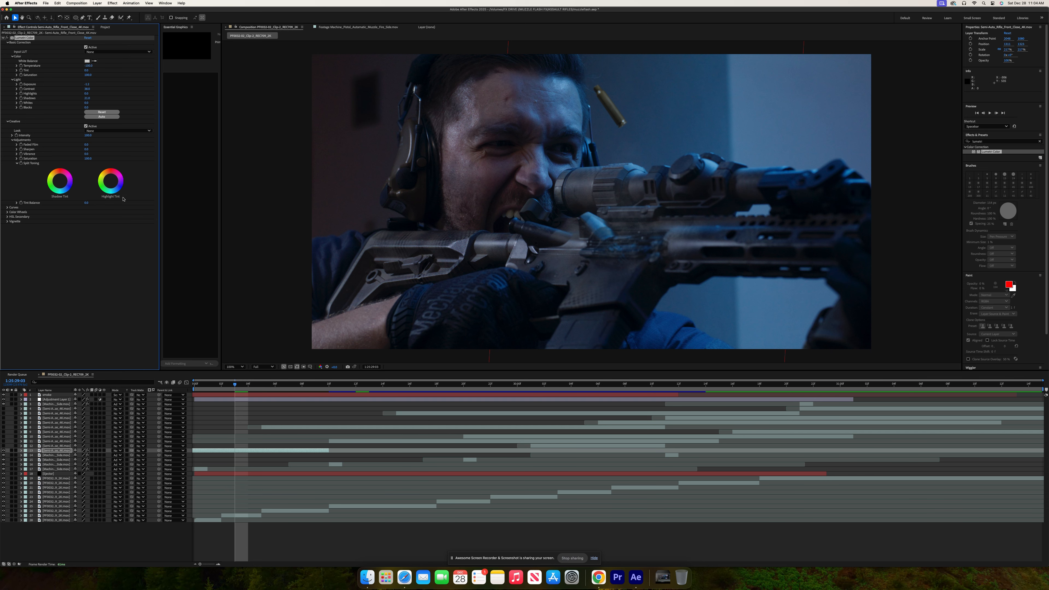
- Make the other shell-casing layers visible again and preview the graded casing together with them from the first frame
mouse_move(201, 387)
mouse_down()
mouse_move(269, 388)
mouse_move(199, 390)
mouse_up()
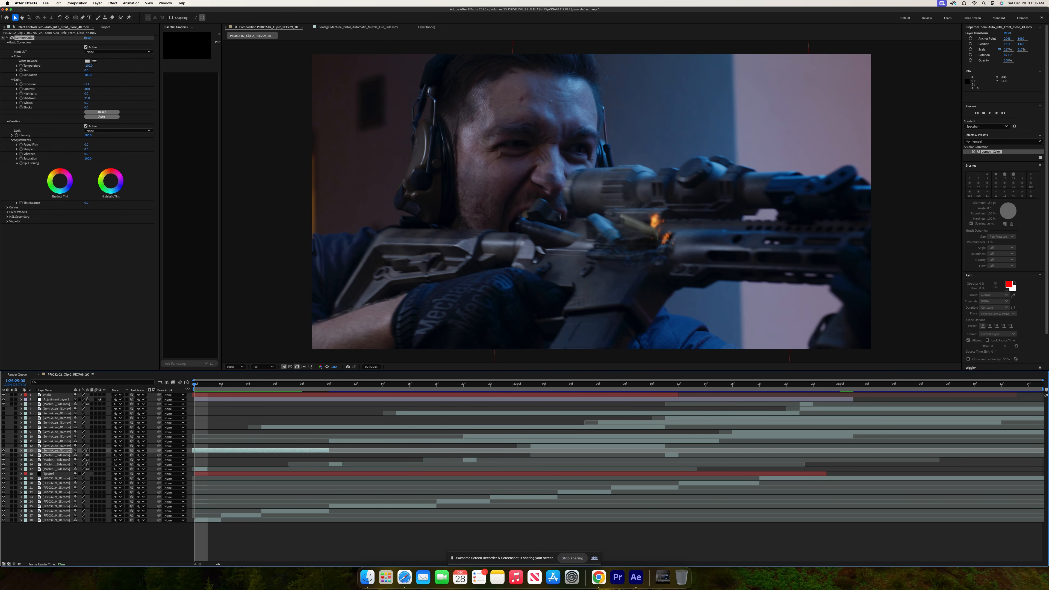
drag(196, 384, 274, 393)
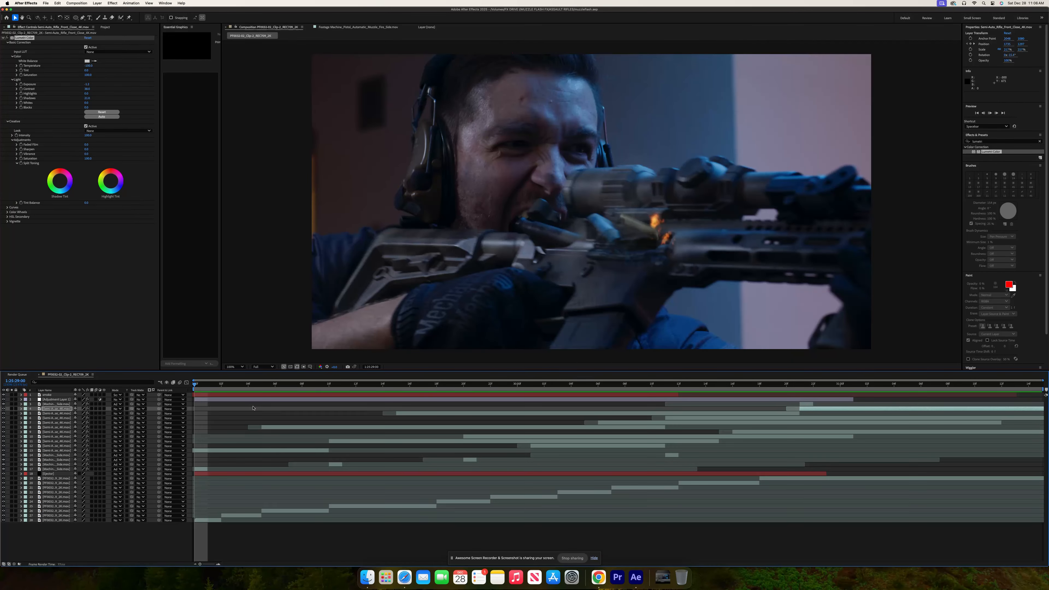
key(space)
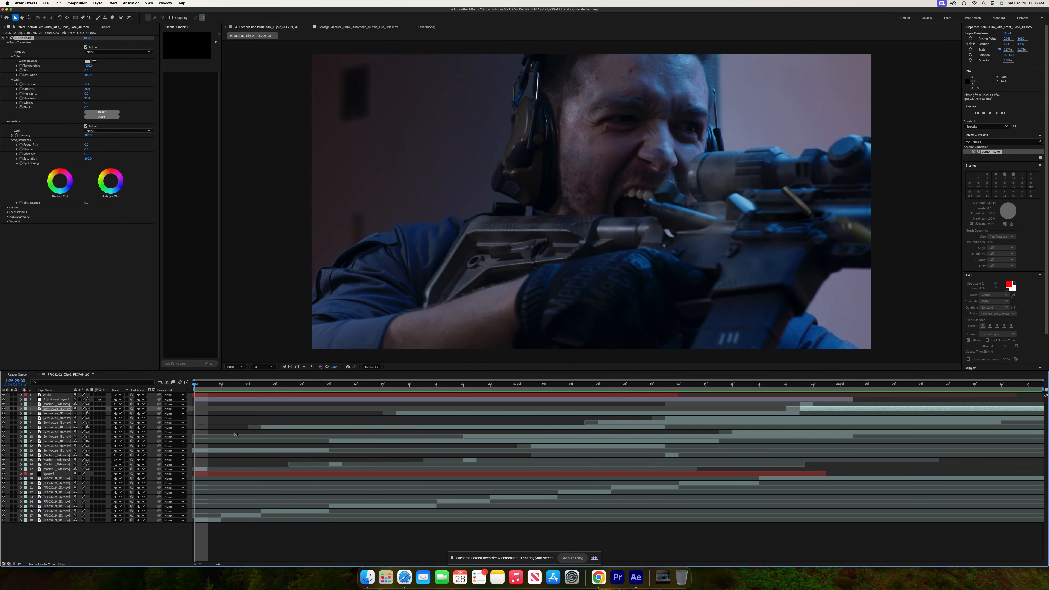
key(space)
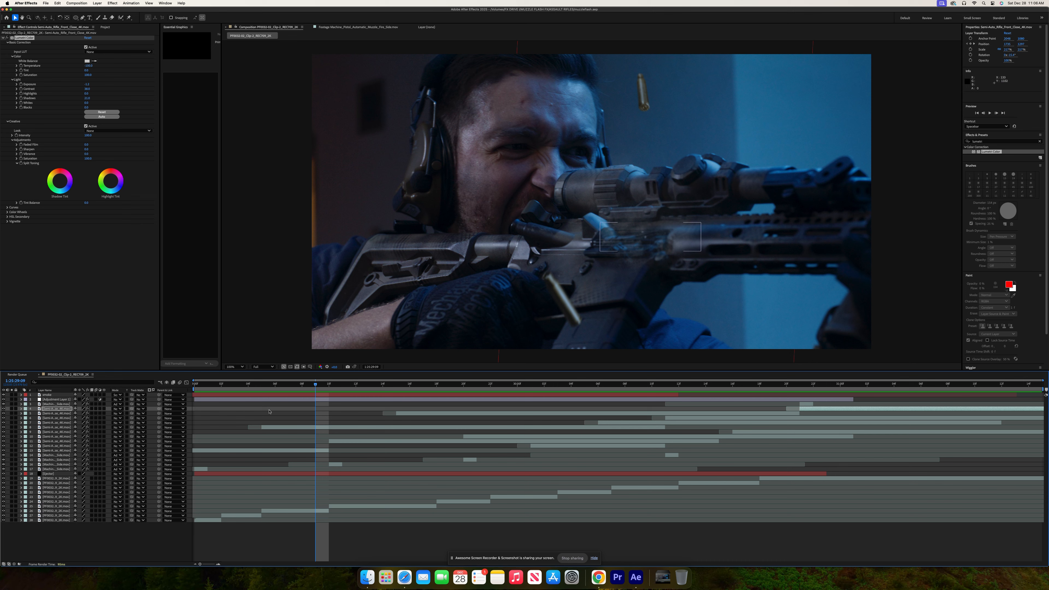
drag(222, 386, 194, 389)
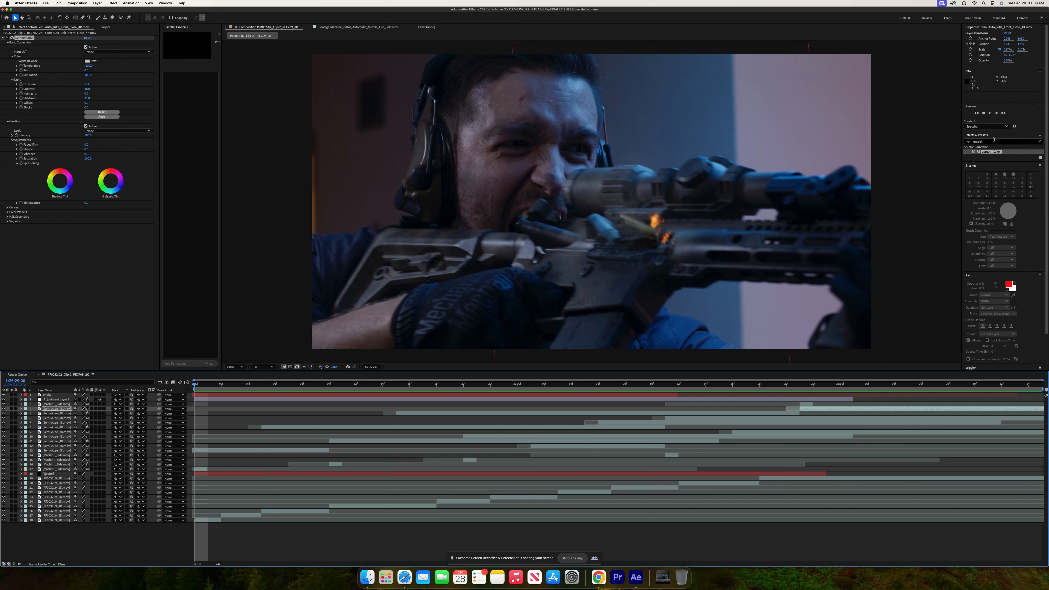
- Find the Camera Lens Blur effect and apply it to the first shell-casing layer
click(989, 142)
text(camera)
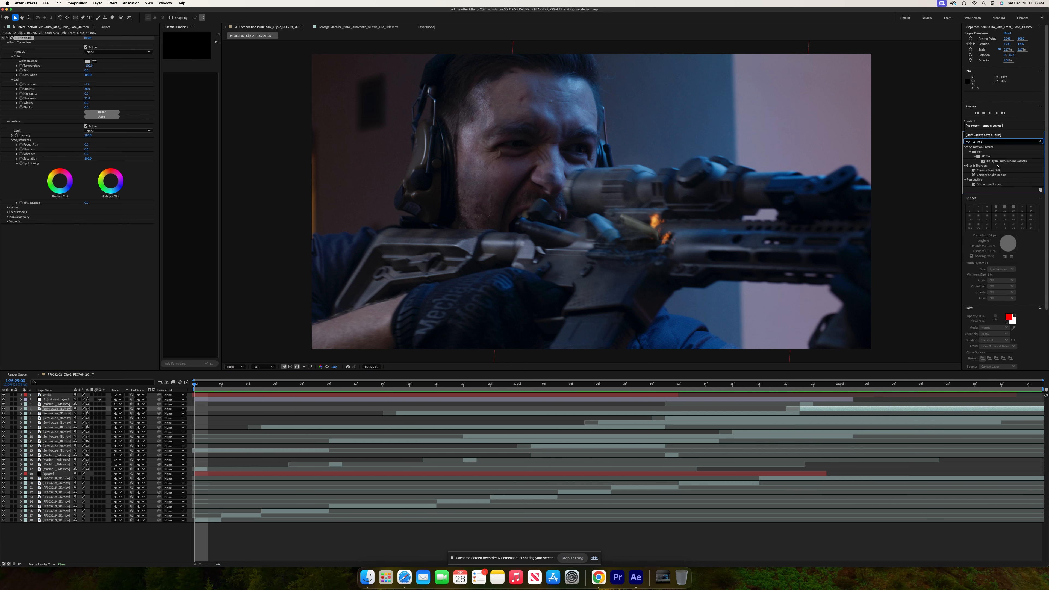
click(994, 171)
drag(993, 172, 287, 451)
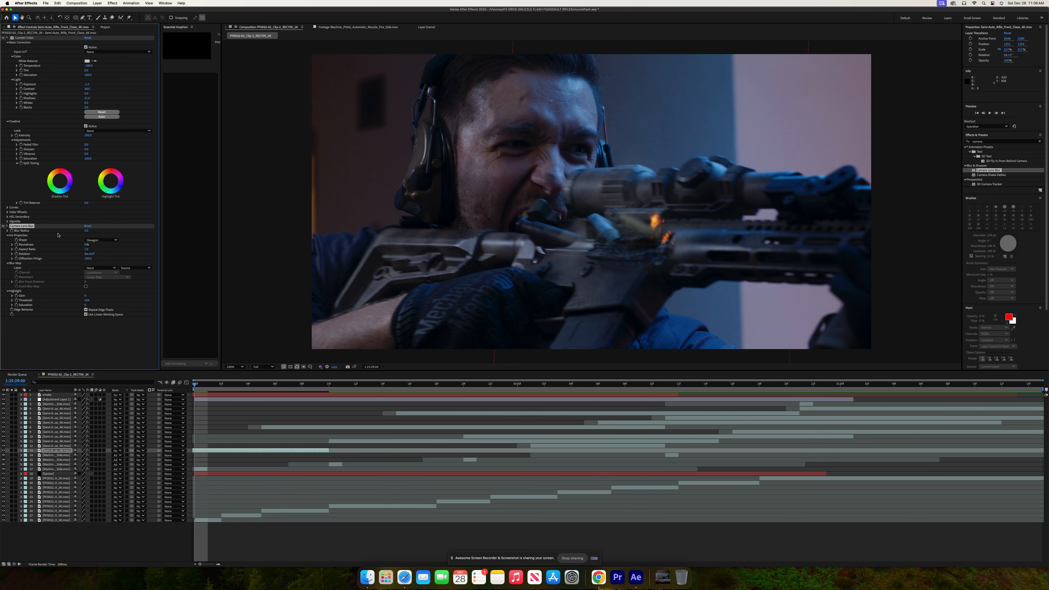
- Place Camera Lens Blur above Lumetri Color and keyframe a reduced Blur Radius on the first frame
click(3, 37)
drag(23, 38, 18, 136)
click(26, 39)
click(86, 42)
key(Return)
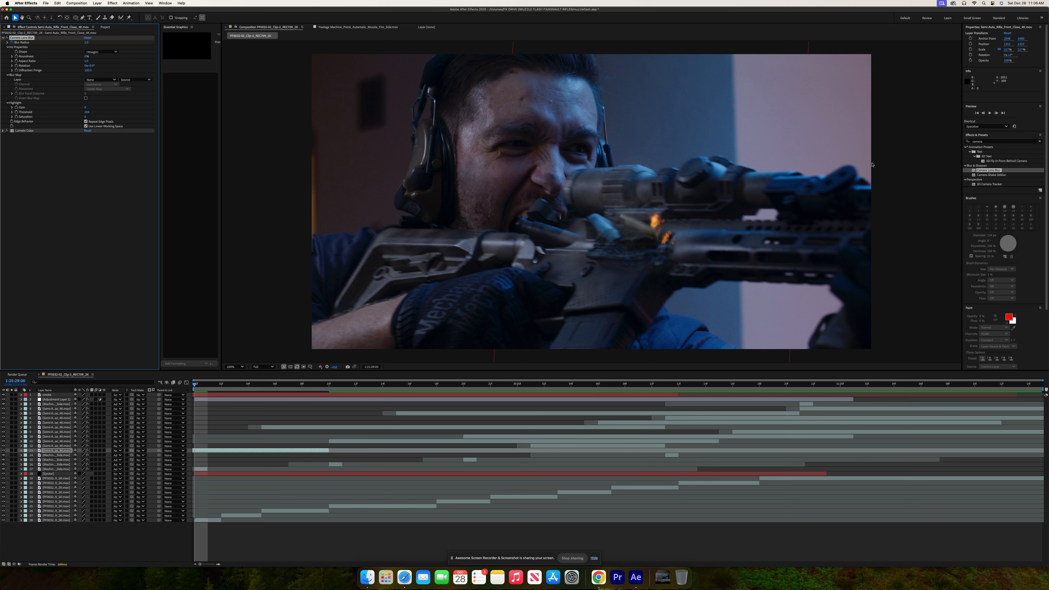
- Step frame by frame to frame 6 and back to the start, examining the first casing's flight path
click(995, 112)
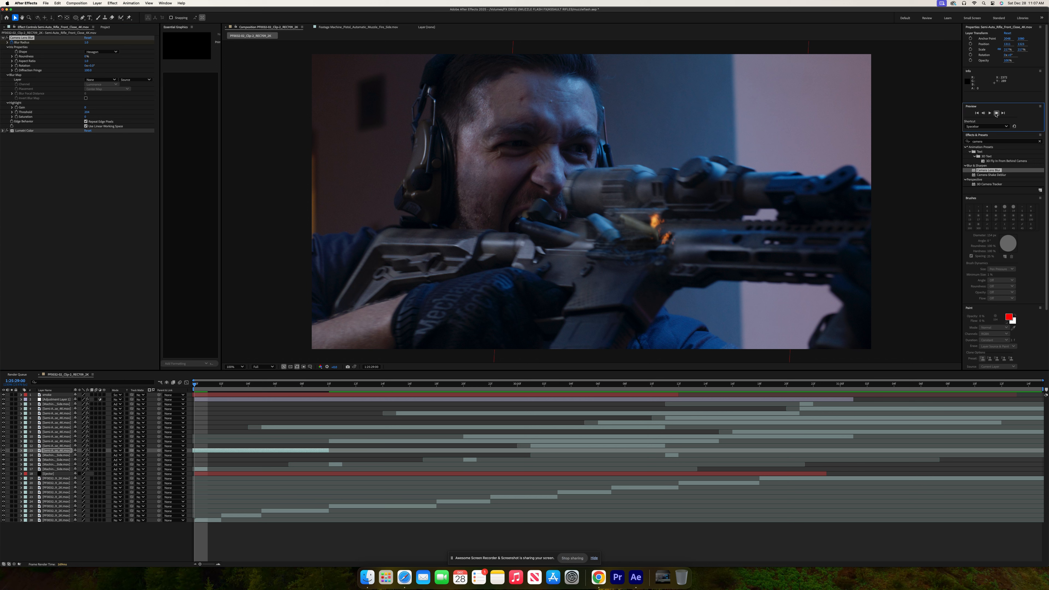
click(995, 113)
click(995, 113)
click(995, 113)
click(996, 113)
click(996, 112)
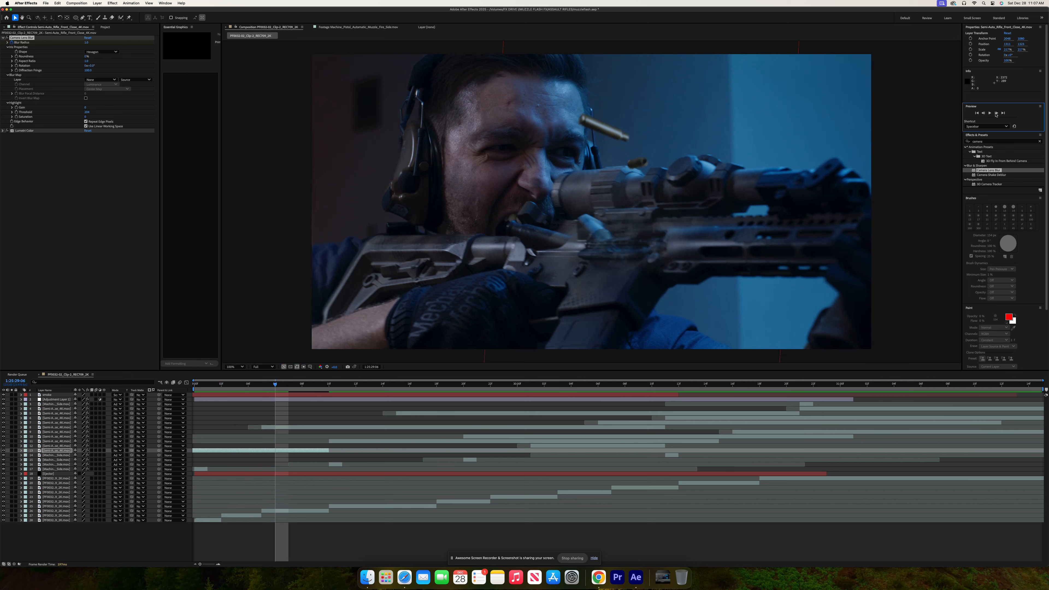
click(983, 113)
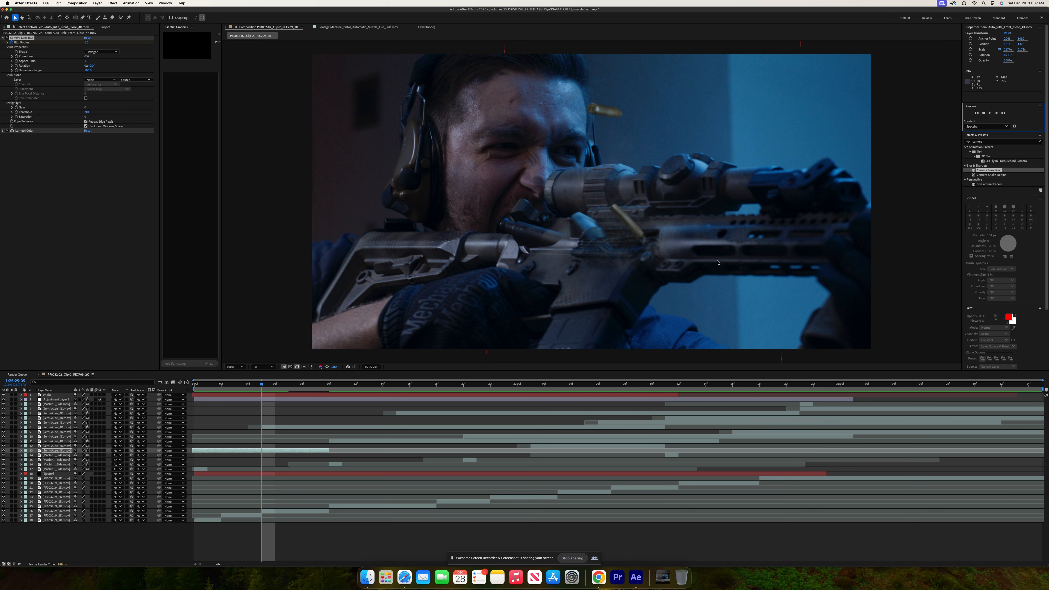
click(983, 114)
click(983, 114)
click(983, 113)
click(983, 114)
click(984, 114)
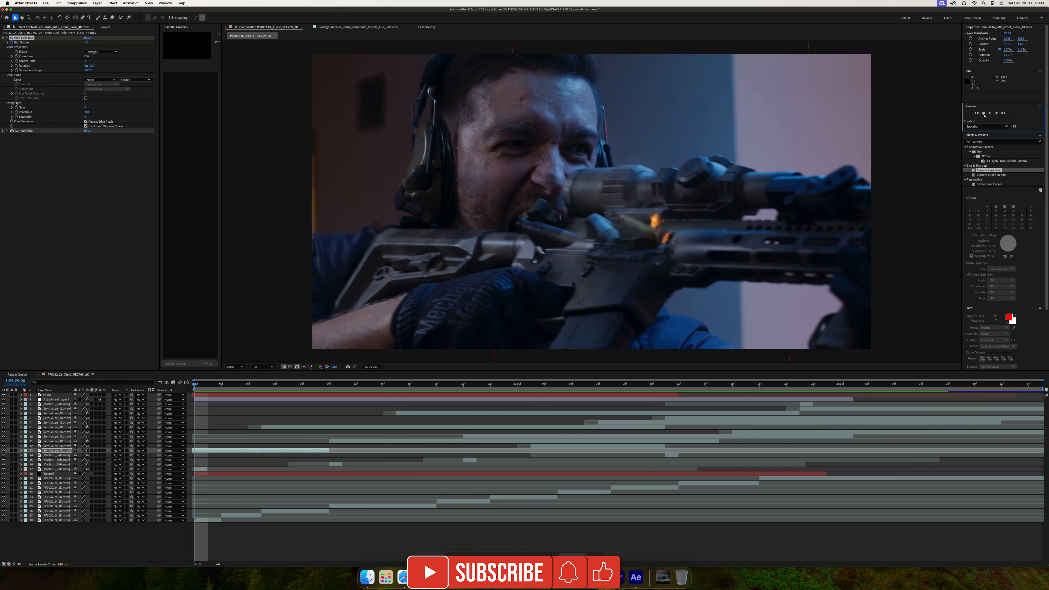
- Set the Camera Lens Blur radius to 0 at the first frame
click(86, 43)
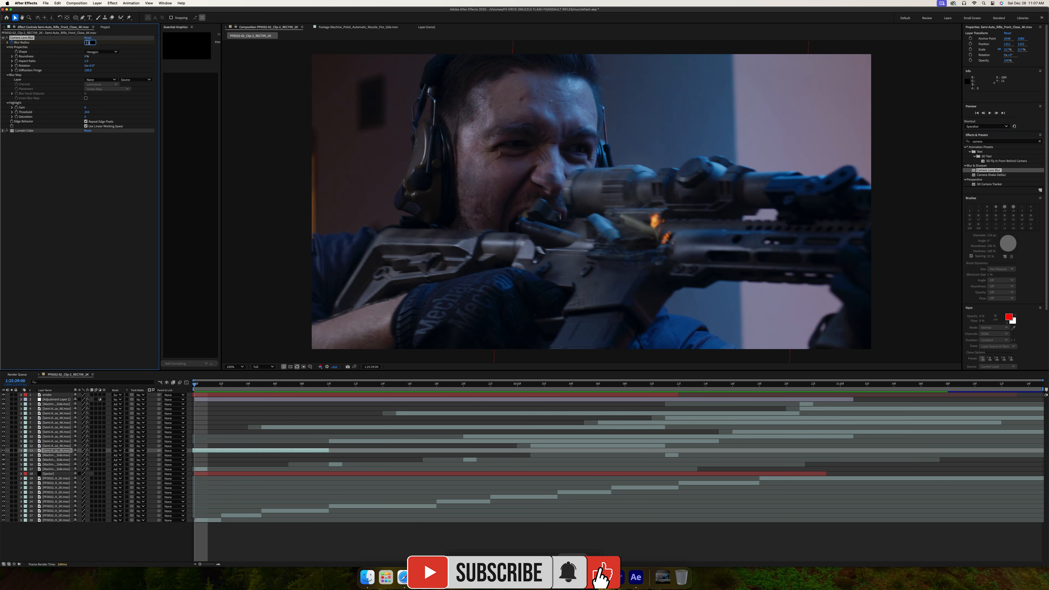
text(0)
key(Return)
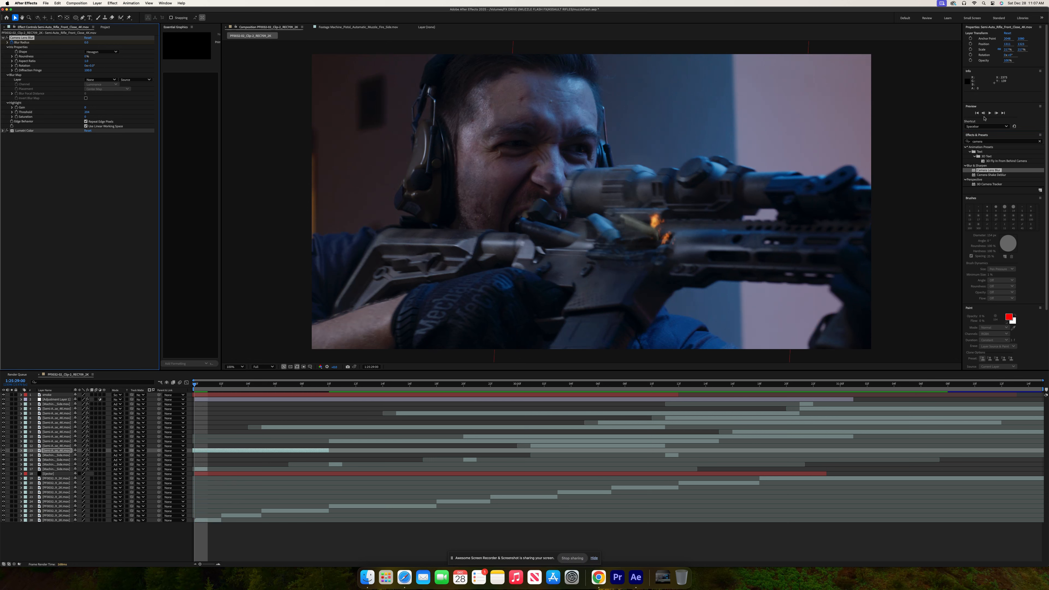
- Keyframe a higher Camera Lens Blur radius at frame 6, where the casing passes in front of the shooter's face
click(996, 113)
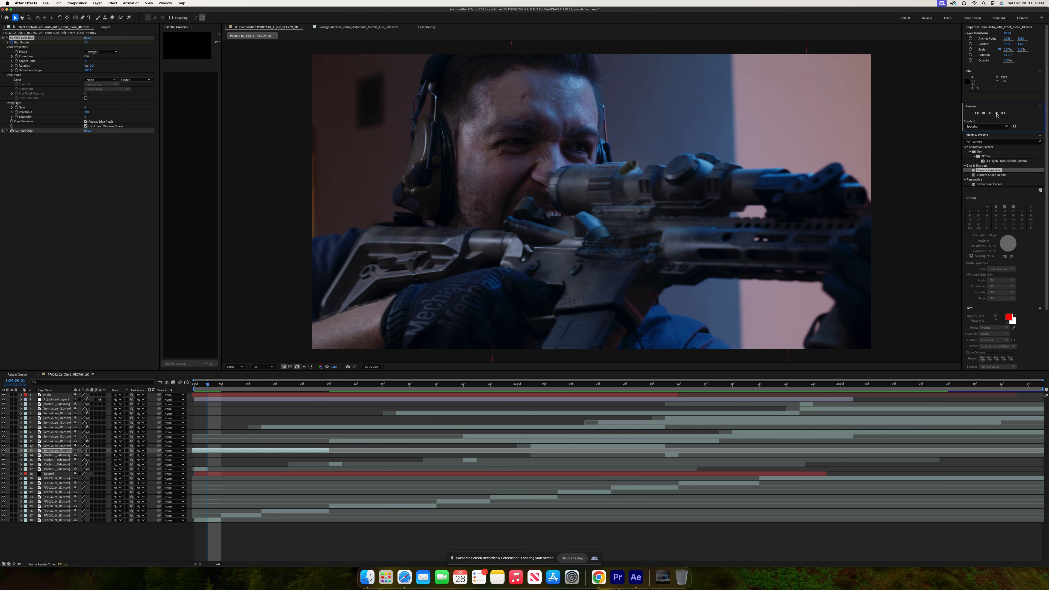
click(996, 113)
click(996, 113)
click(996, 113)
click(996, 113)
click(996, 113)
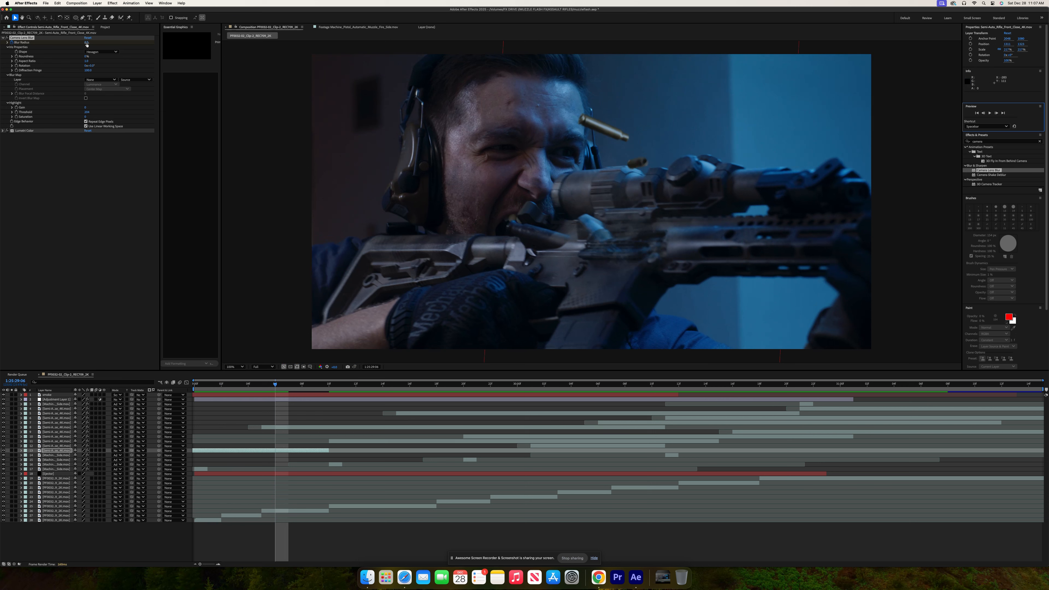
drag(86, 44, 88, 43)
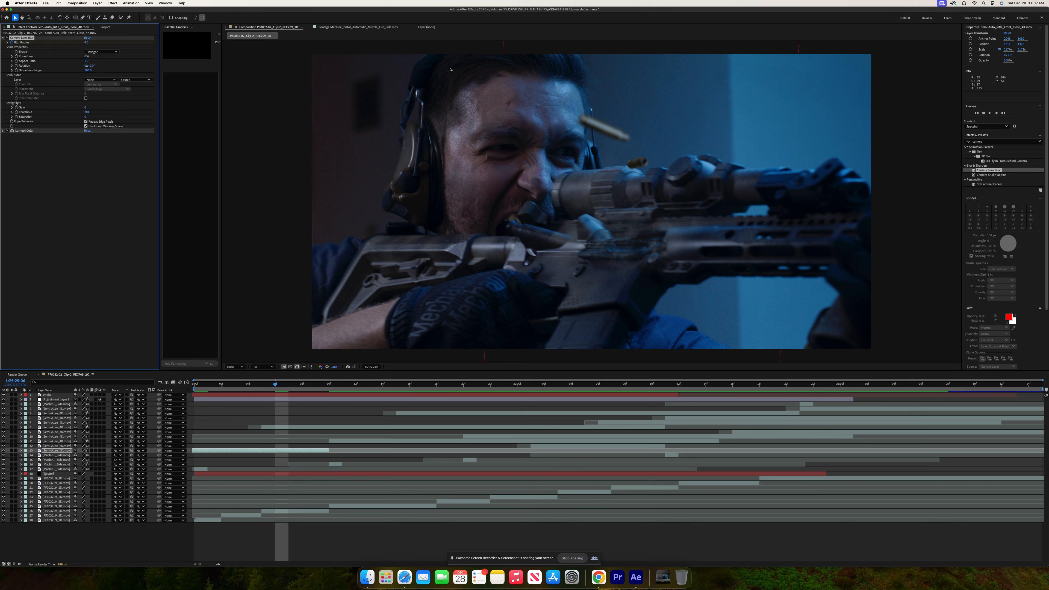
- Keyframe a stronger Camera Lens Blur radius at frame 9 for the casing near the hand, and review the preceding frames
click(995, 113)
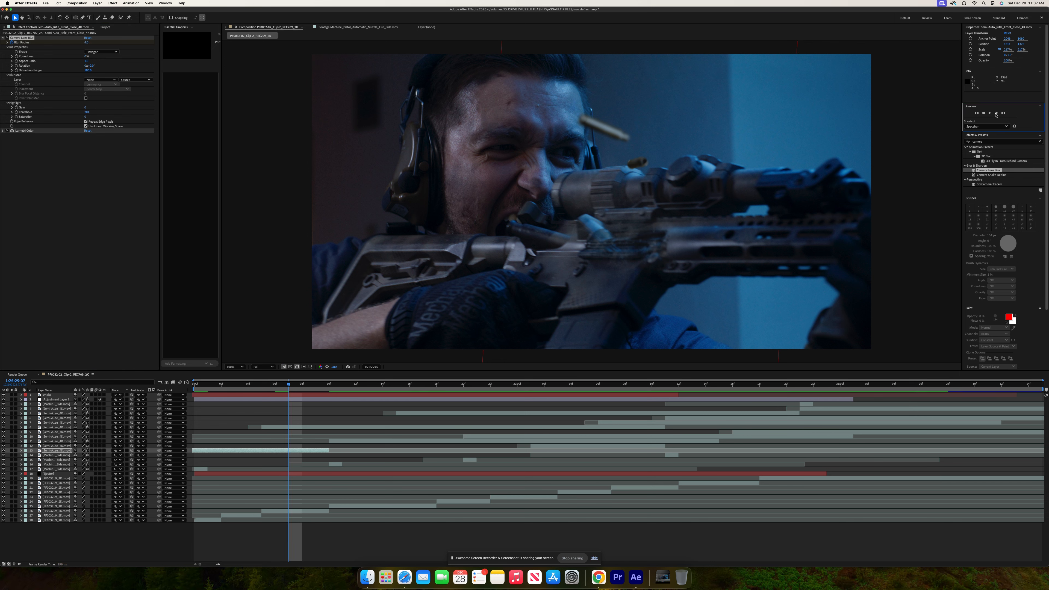
click(996, 114)
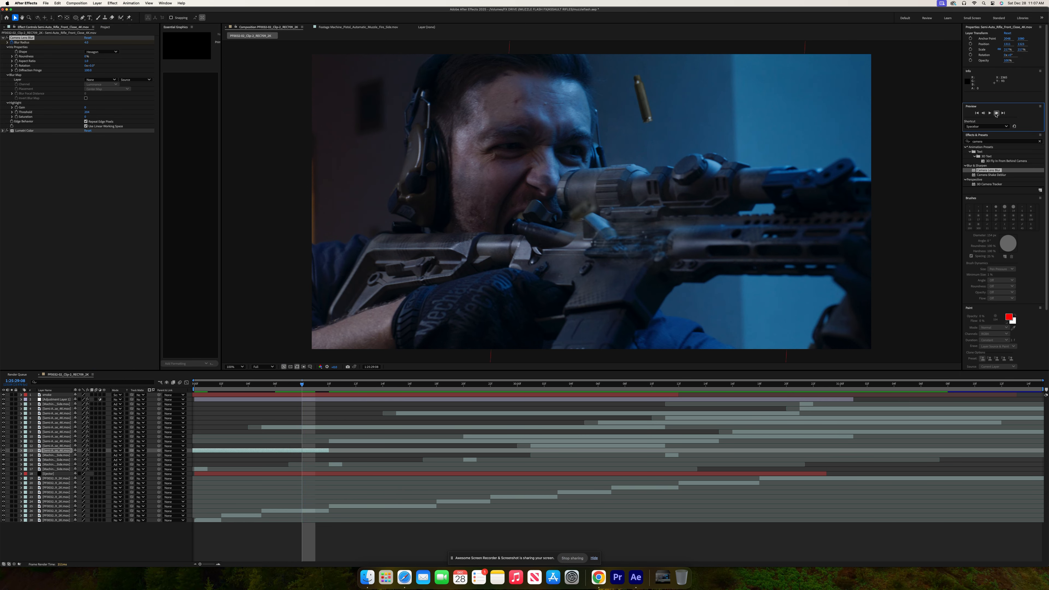
click(996, 113)
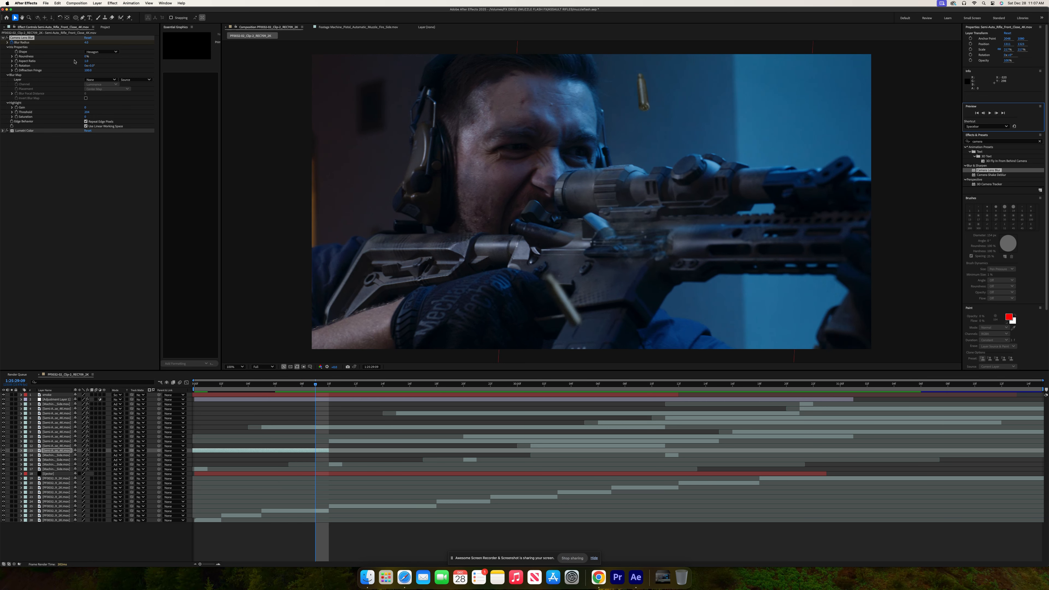
drag(86, 42, 89, 43)
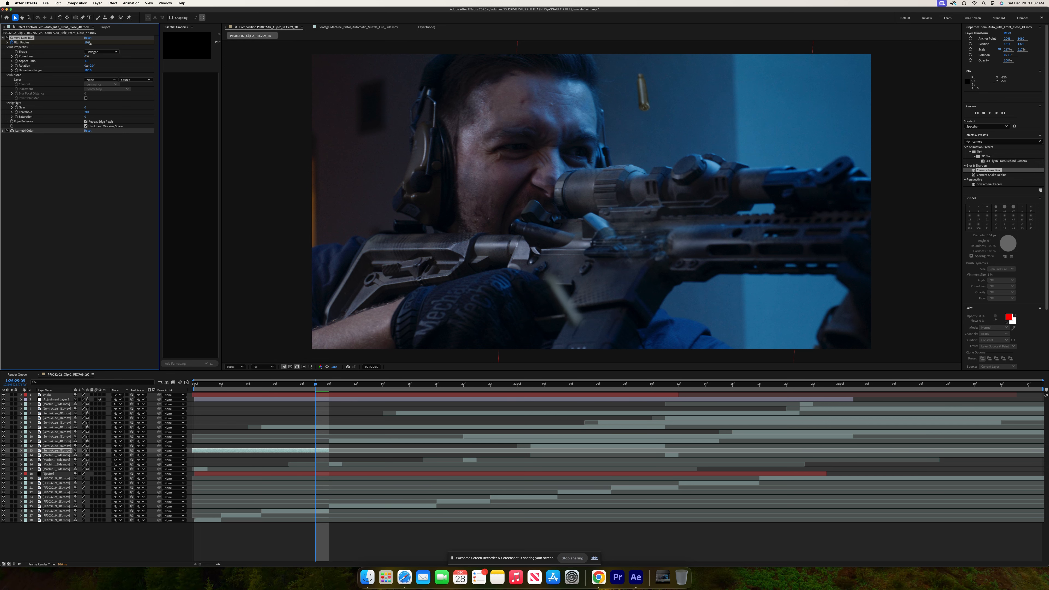
click(996, 113)
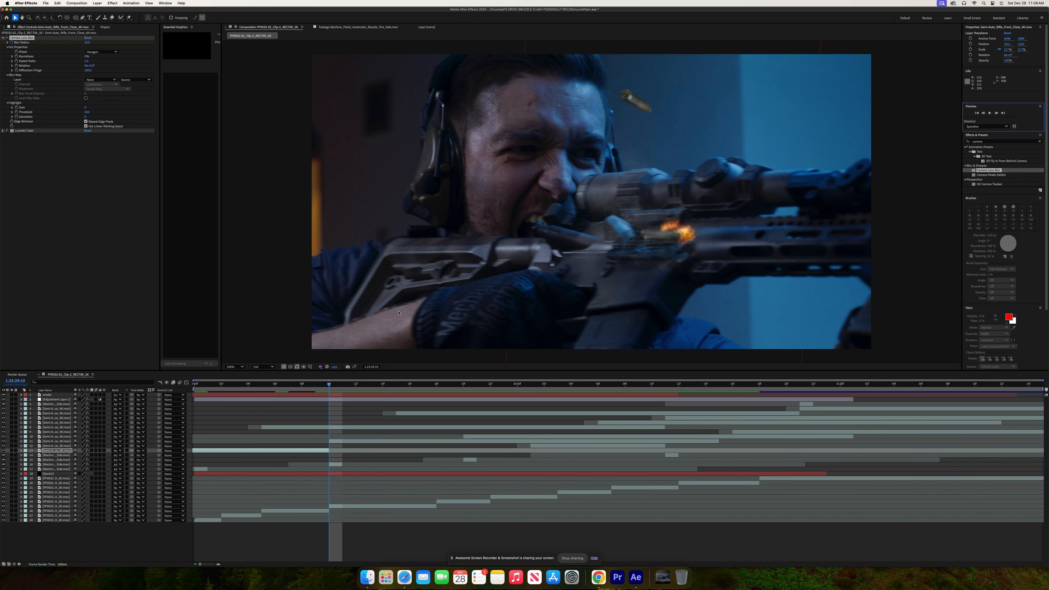
drag(252, 385, 214, 388)
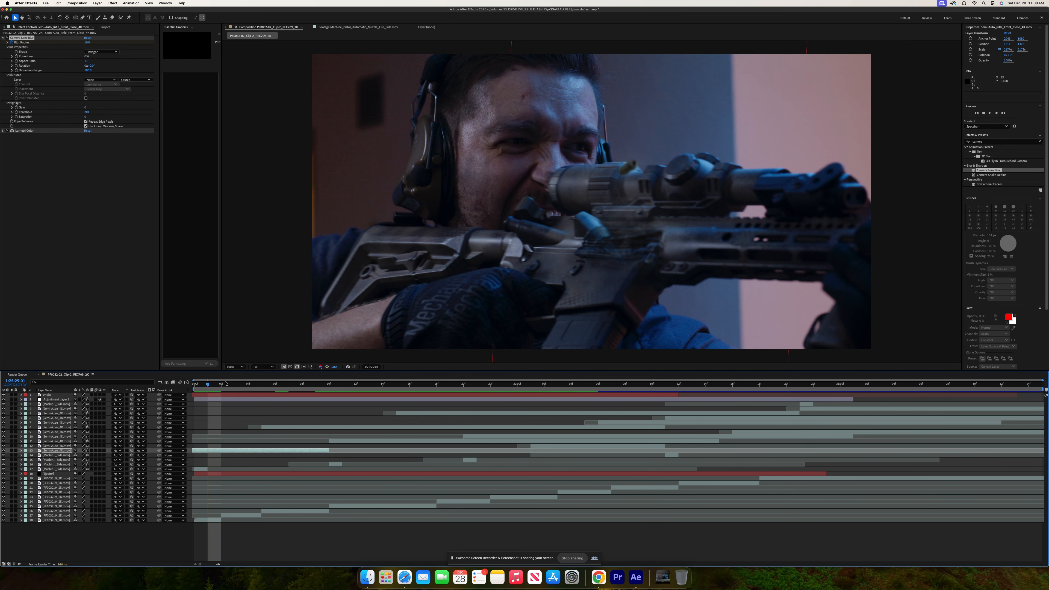
- Preview the casing animation from the start and step between the first two frames to check its blur
click(197, 385)
key(space)
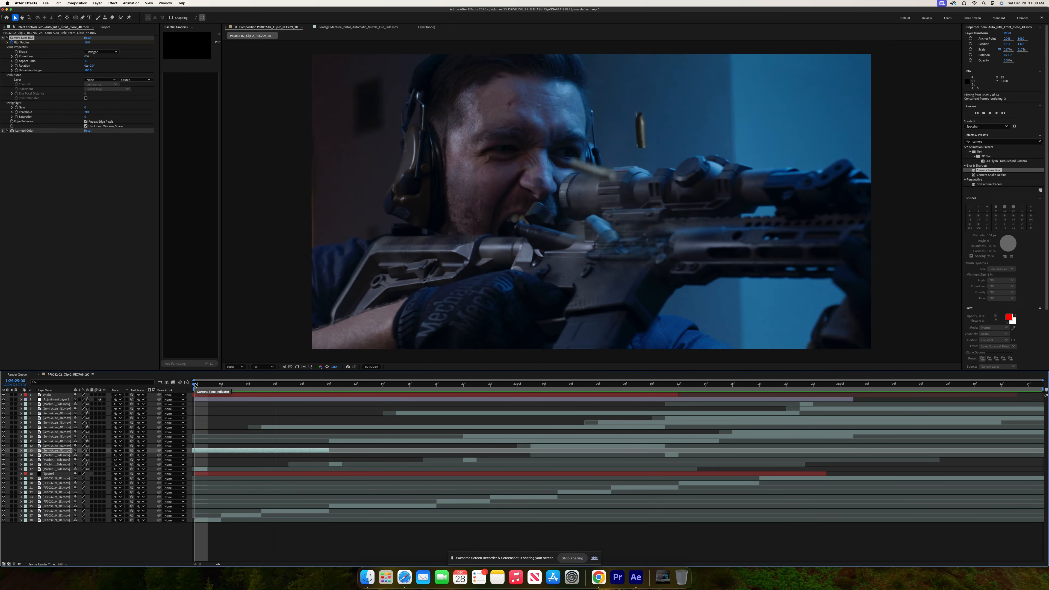
key(space)
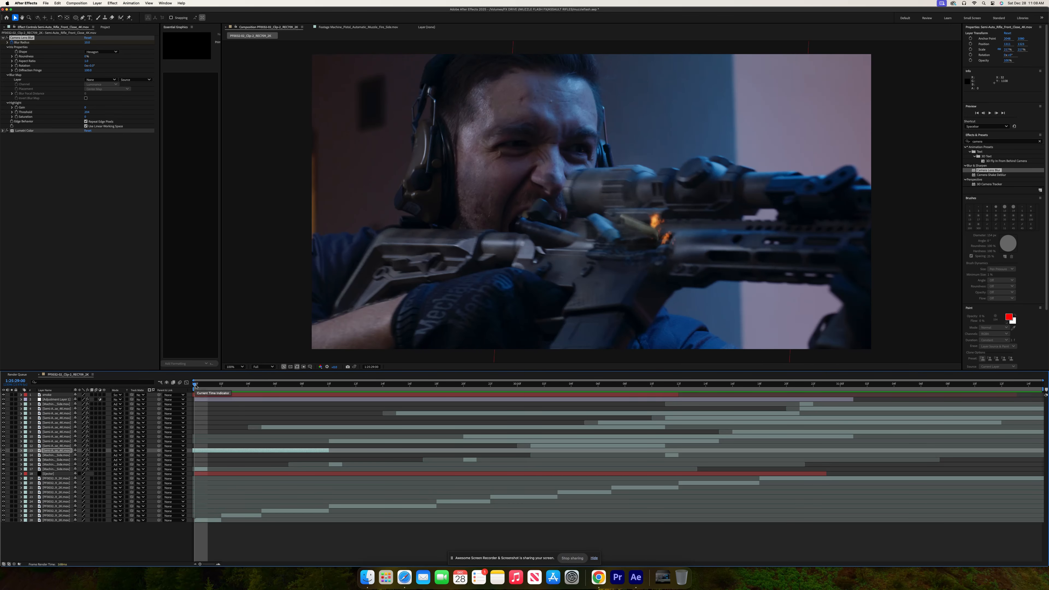
drag(196, 386, 204, 387)
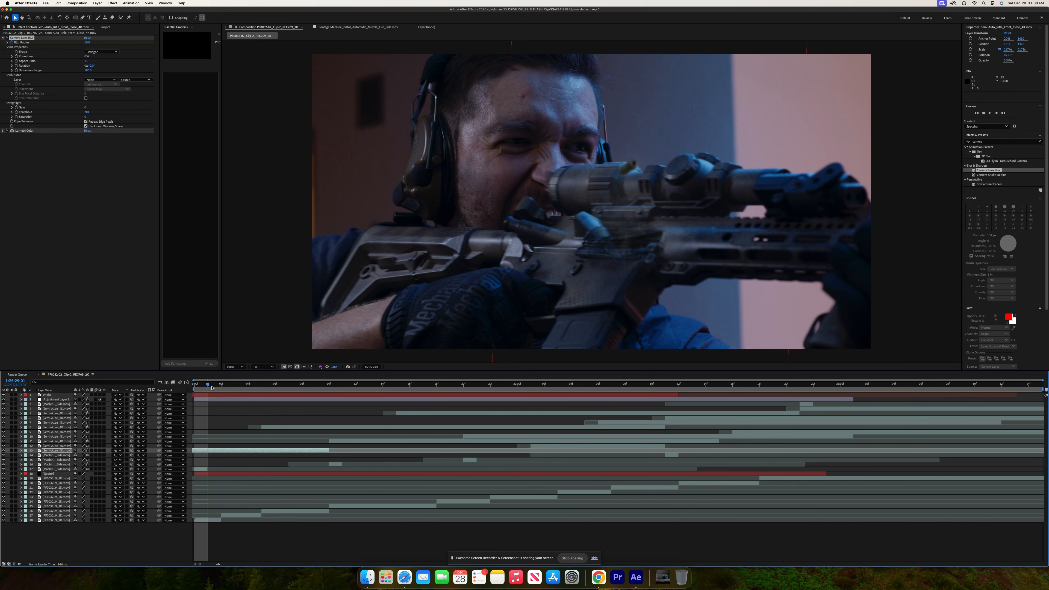
key(Page_Up)
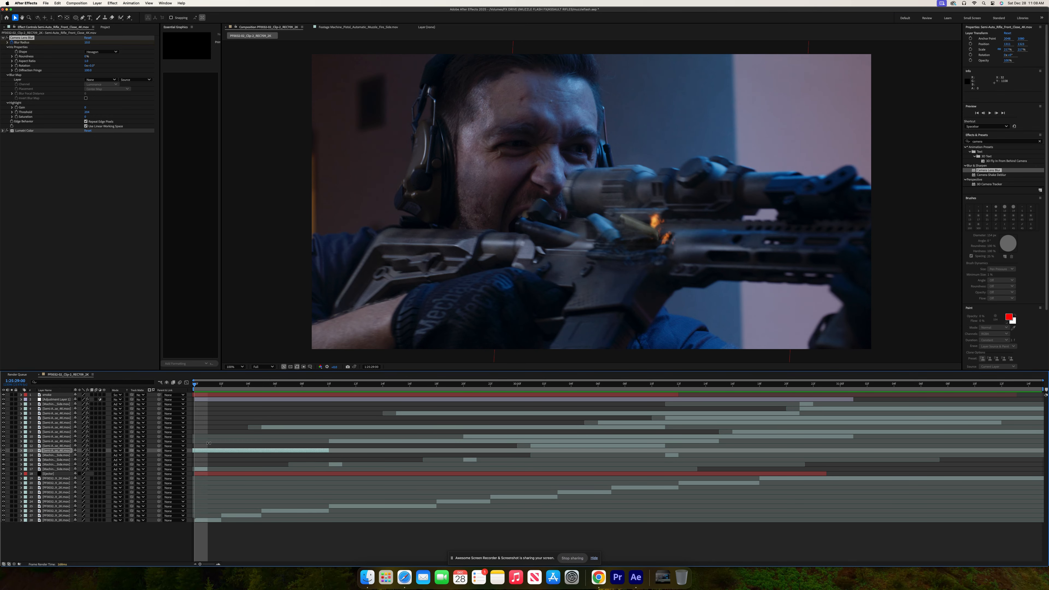
- Keyframe the first casing layer's Camera Lens Blur radius at 0 on frame 3
click(212, 451)
drag(195, 386, 225, 387)
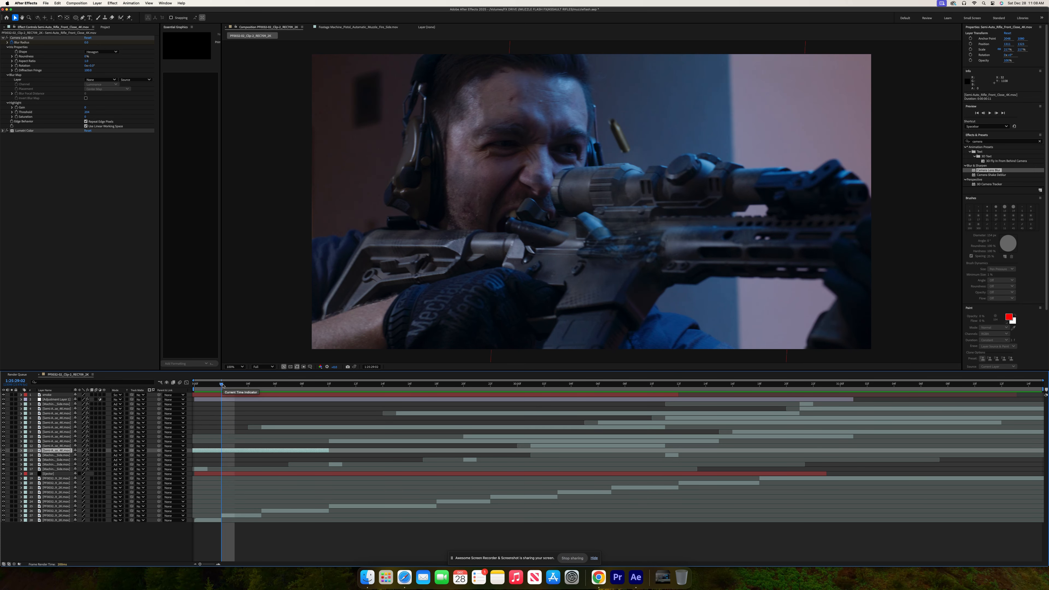
drag(225, 387, 237, 387)
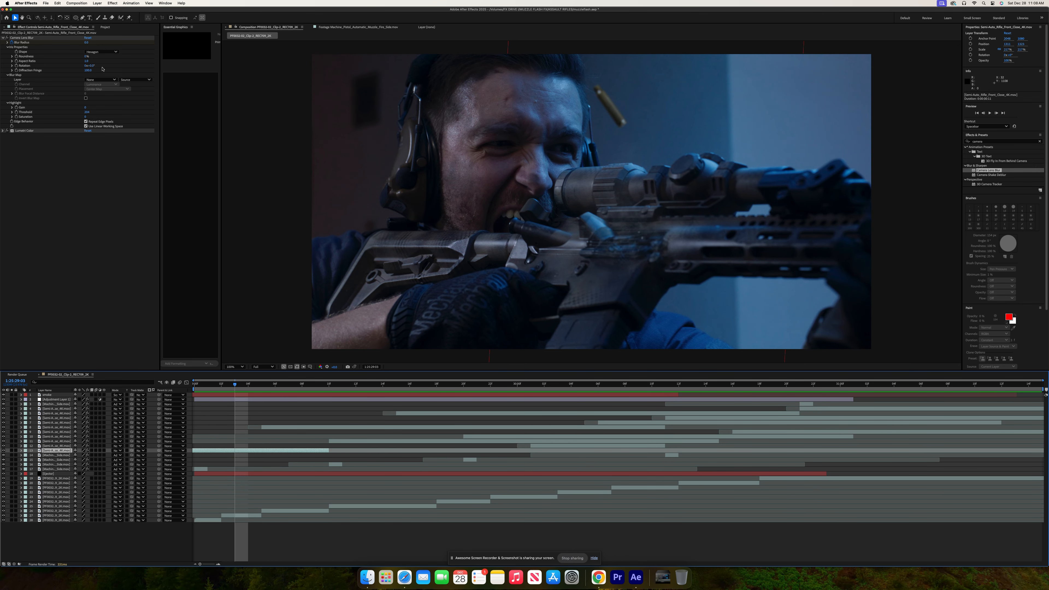
click(86, 42)
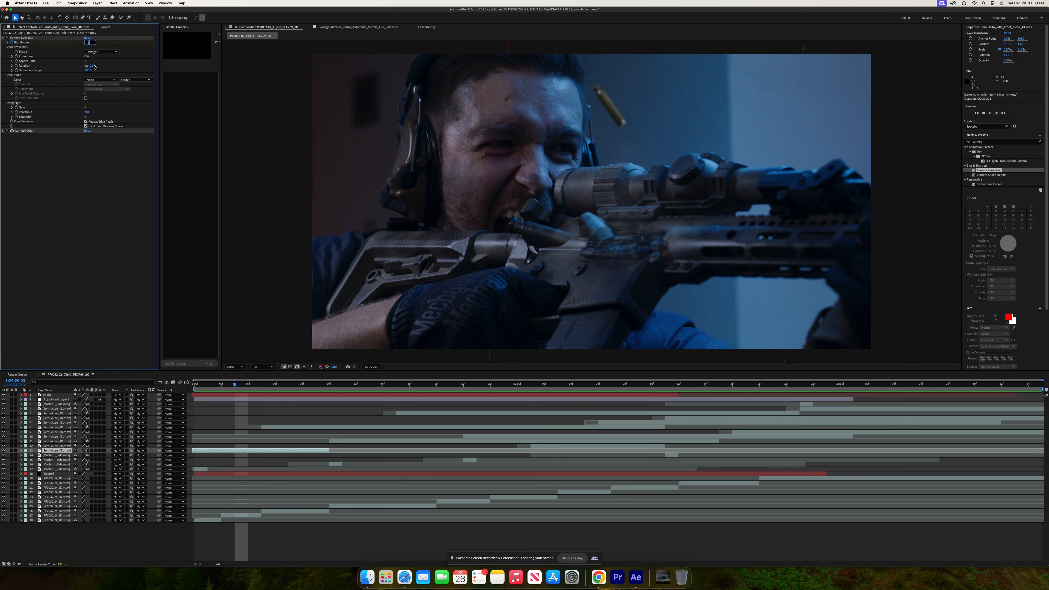
text(0)
key(Return)
- Play back the composition from the start to review the blurred casings in flight
key(space)
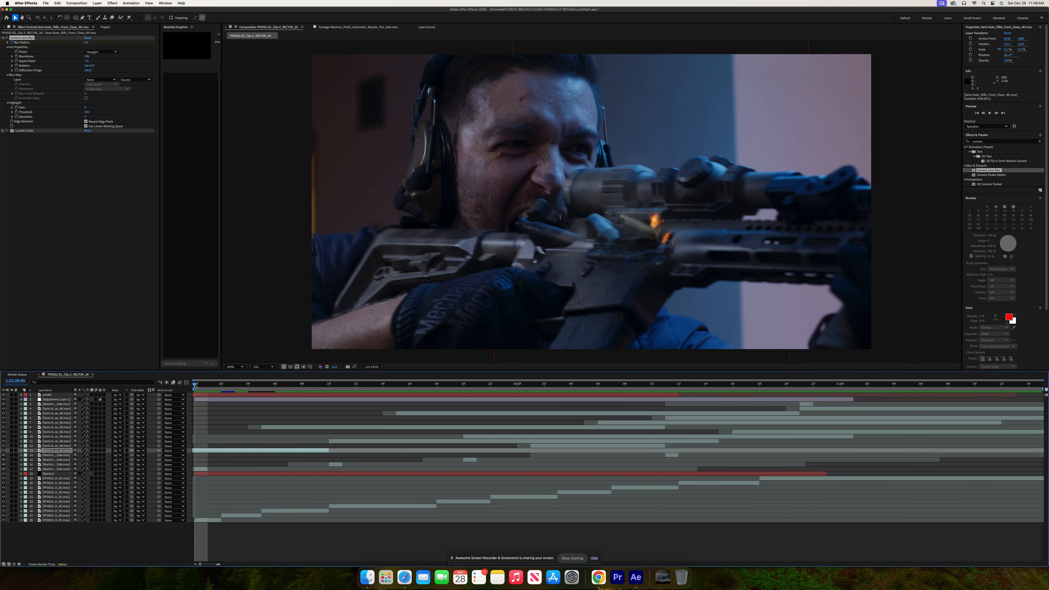
key(space)
key(space)
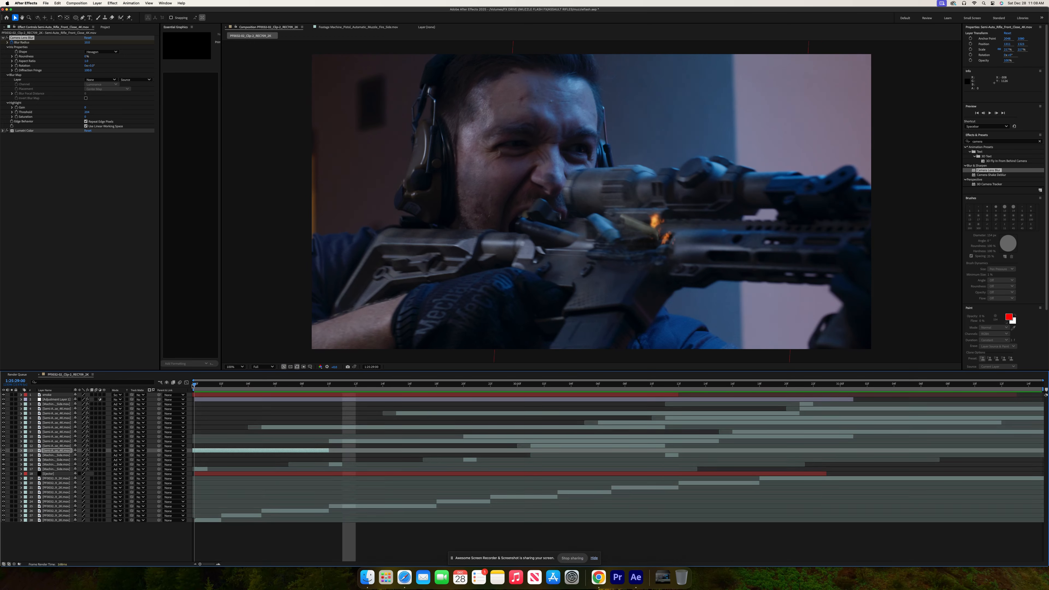
key(space)
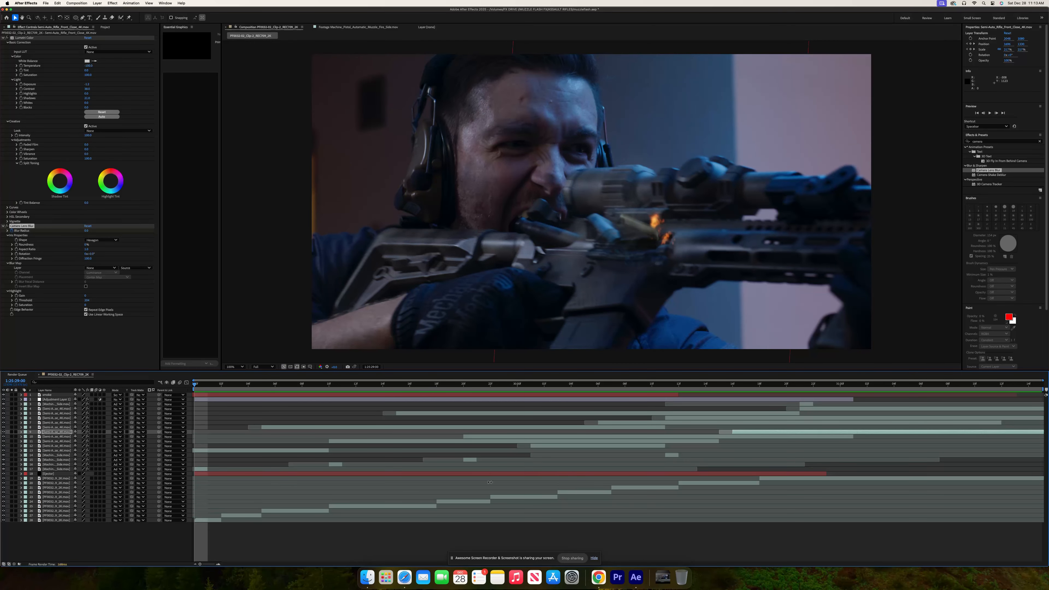
key(space)
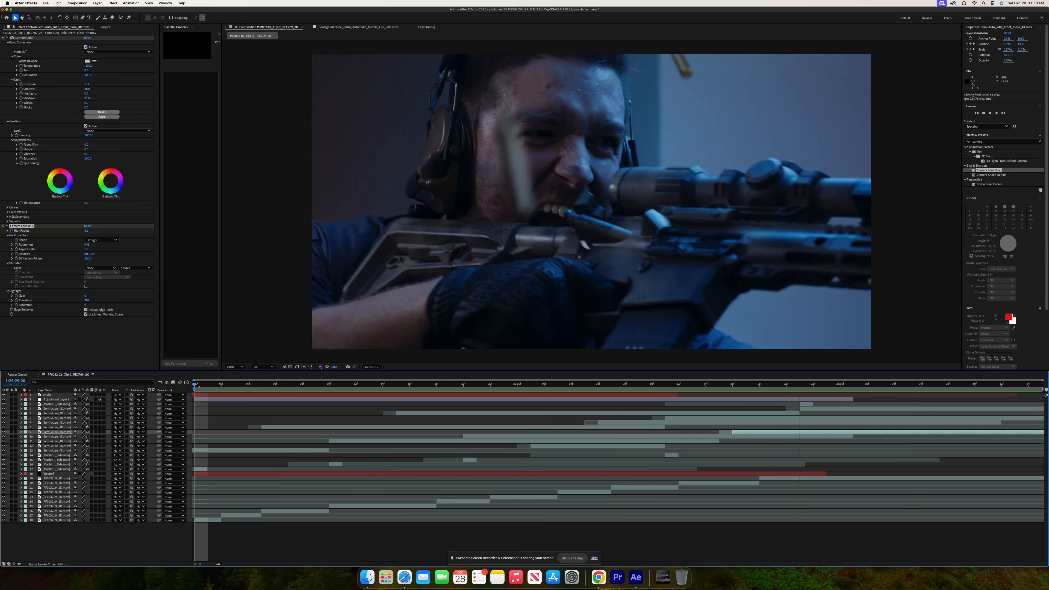
click(196, 385)
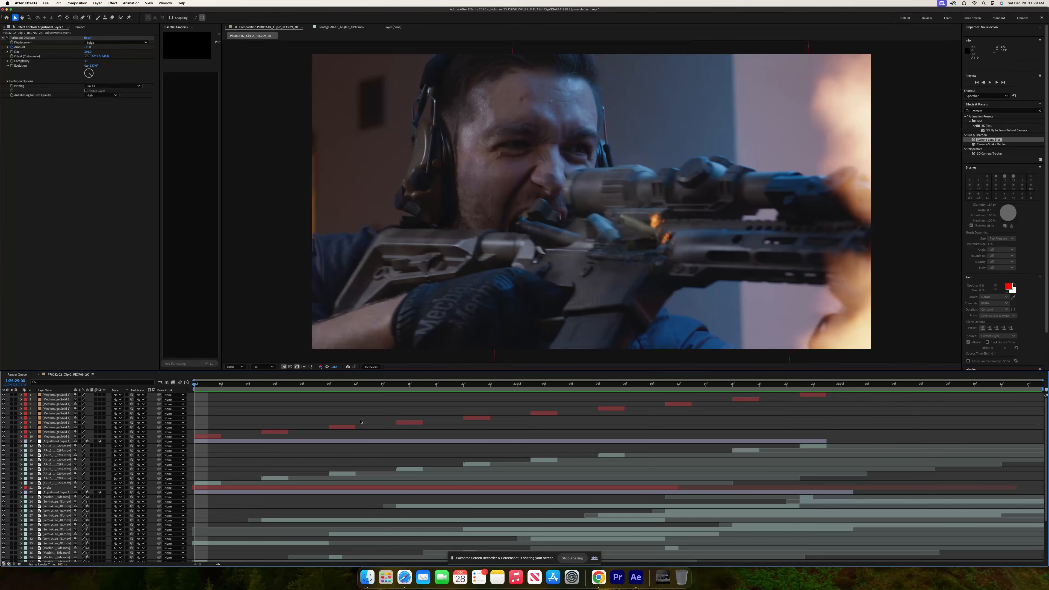
- Review the composite with muzzle flashes and orange solids in playback, returning to the first frame
key(space)
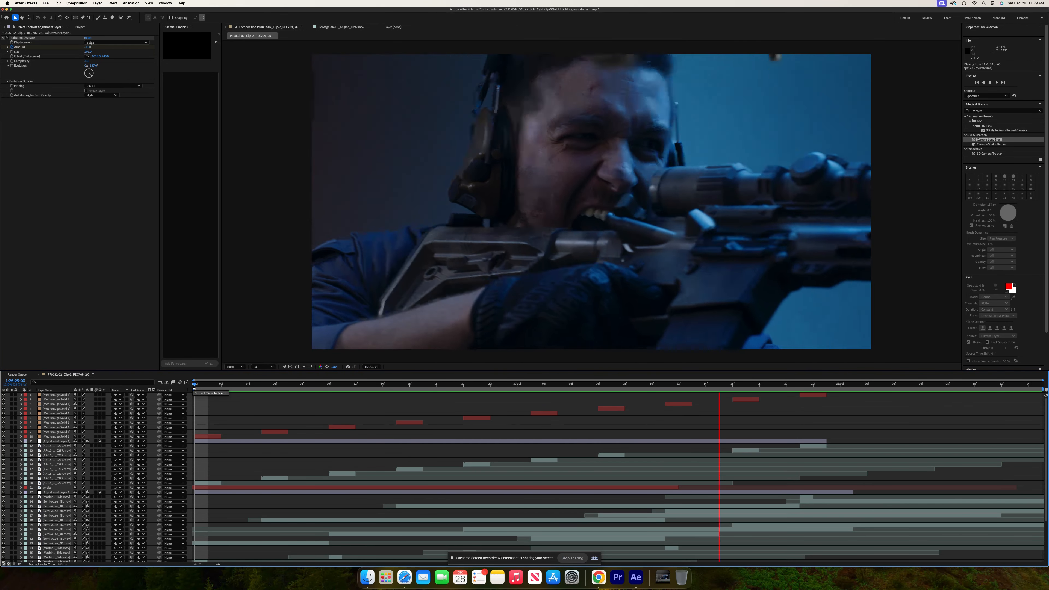
click(194, 385)
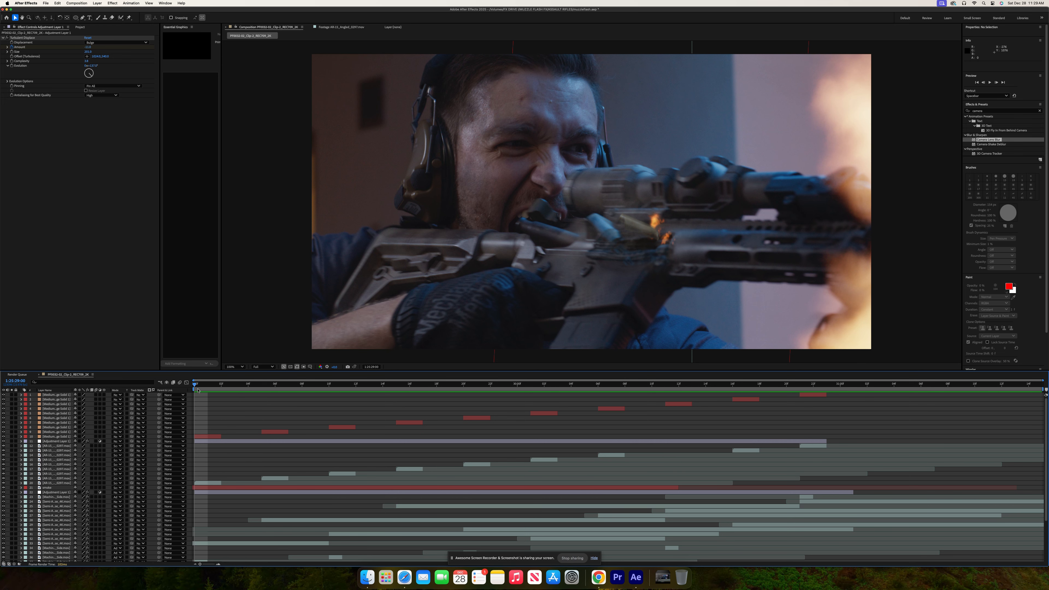
drag(195, 386, 342, 401)
key(space)
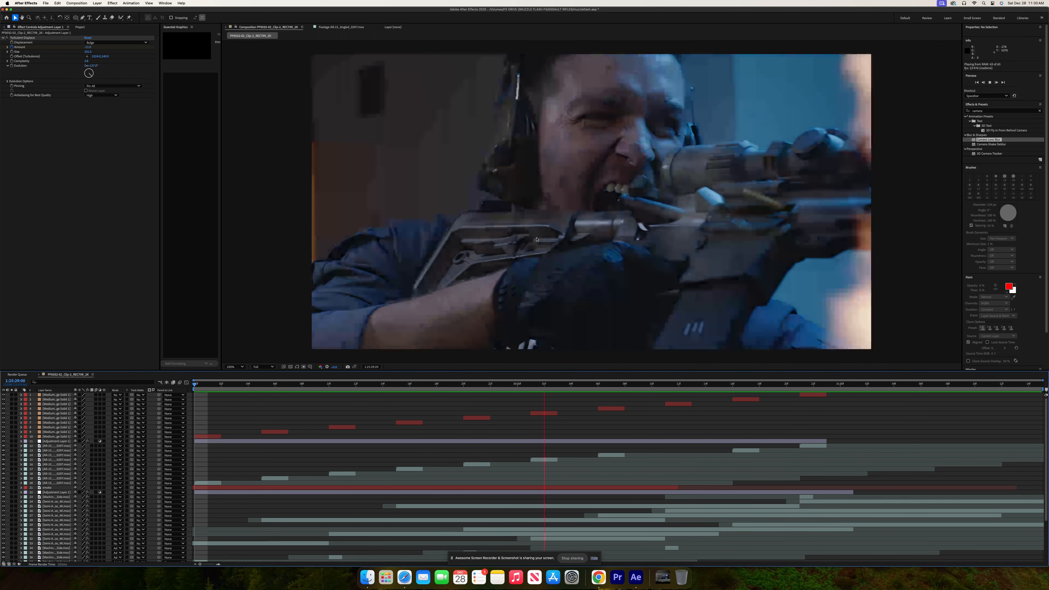
key(space)
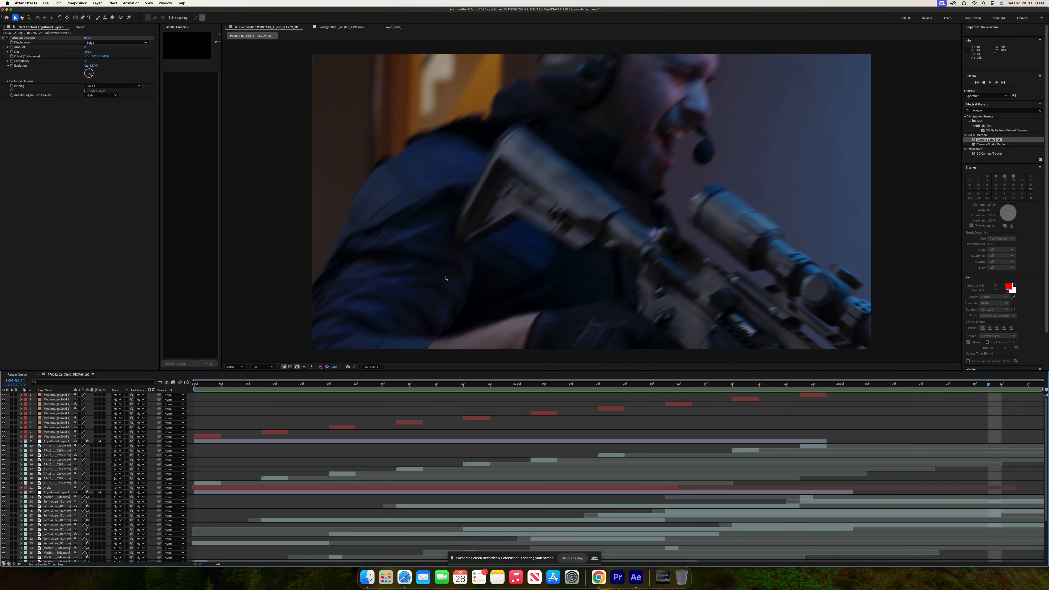
key(Home)
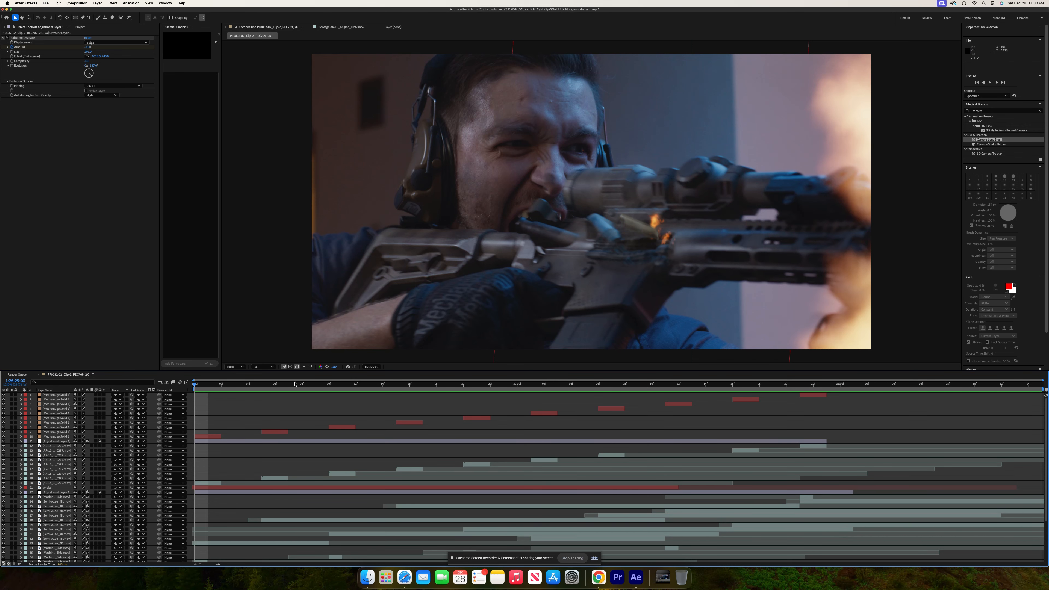
mouse_move(196, 385)
mouse_down()
mouse_move(598, 401)
mouse_move(196, 404)
mouse_up()
- Copy the first rifle clip segment and paste it at the top of the layer stack
scroll(234, 479, down, 4)
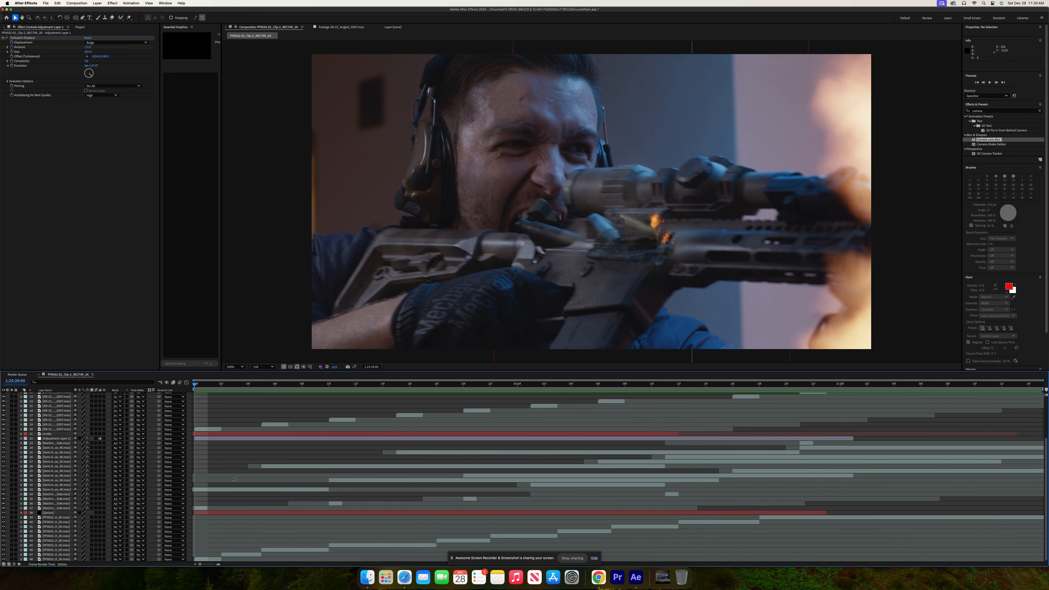
click(209, 561)
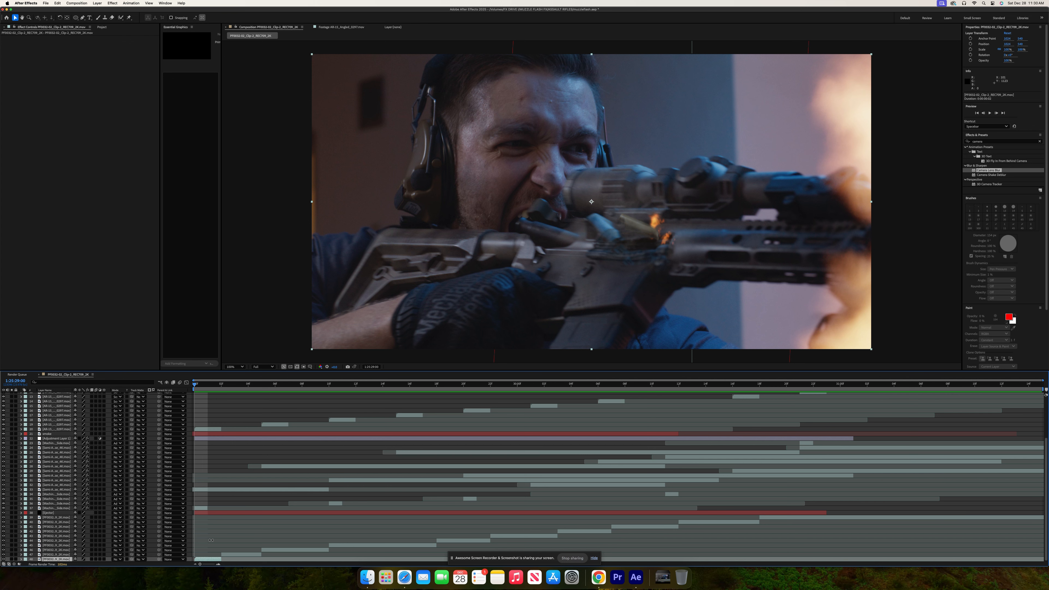
key(cmd+c)
scroll(218, 516, up, 4)
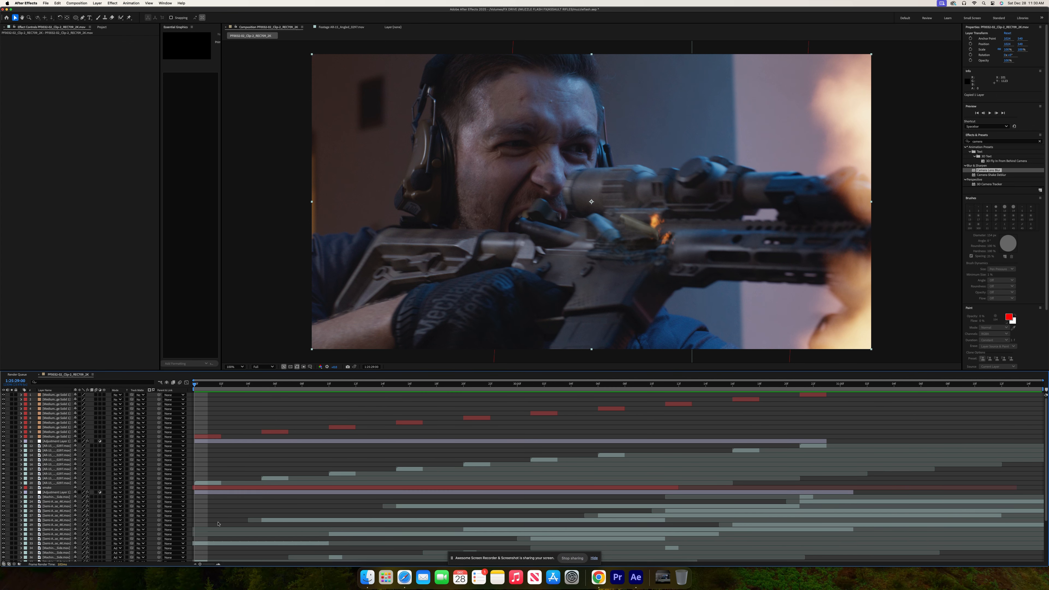
click(205, 396)
click(47, 396)
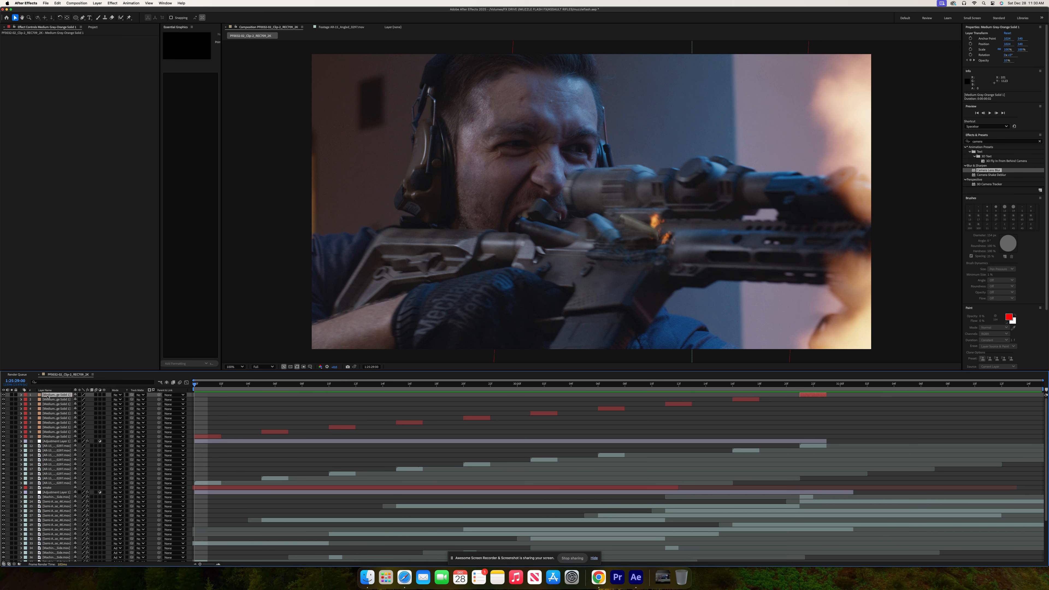
key(super+v)
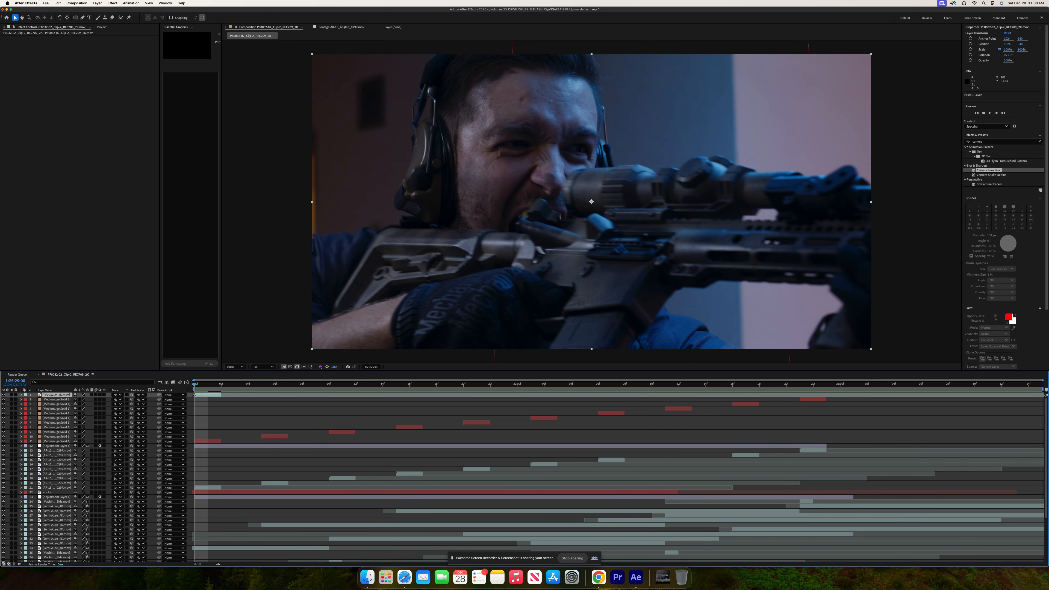
- Draw a closed Pen mask on the copied clip around the shooter's face, gloved hand, forearm and the rifle body
key(g)
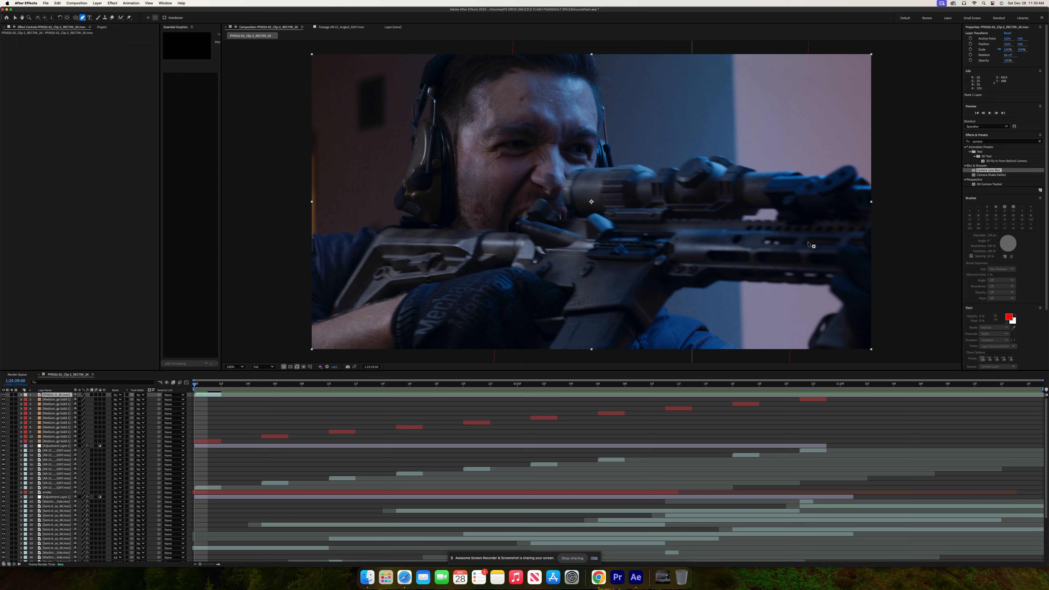
click(861, 273)
click(837, 277)
click(811, 276)
click(762, 273)
click(724, 273)
click(698, 272)
click(677, 277)
click(651, 297)
click(631, 323)
click(610, 340)
click(567, 339)
click(525, 336)
click(493, 341)
click(462, 343)
click(425, 343)
click(386, 344)
click(344, 343)
click(328, 336)
click(326, 313)
click(334, 290)
click(347, 265)
click(364, 243)
click(388, 232)
click(402, 227)
click(422, 226)
click(434, 220)
click(439, 200)
click(441, 182)
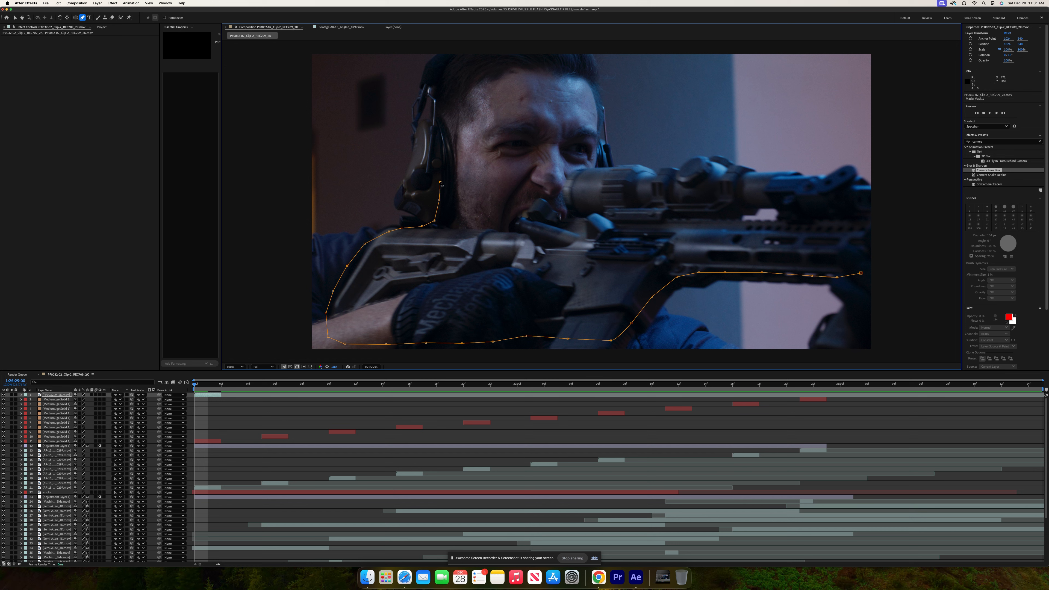
click(445, 163)
click(443, 133)
click(448, 107)
click(463, 78)
click(482, 65)
click(518, 58)
click(545, 58)
click(566, 64)
click(577, 72)
click(584, 93)
click(587, 110)
click(594, 131)
click(593, 145)
click(591, 158)
click(593, 167)
click(619, 174)
click(630, 176)
click(646, 204)
click(692, 215)
click(724, 223)
click(797, 226)
click(836, 225)
click(865, 231)
click(865, 255)
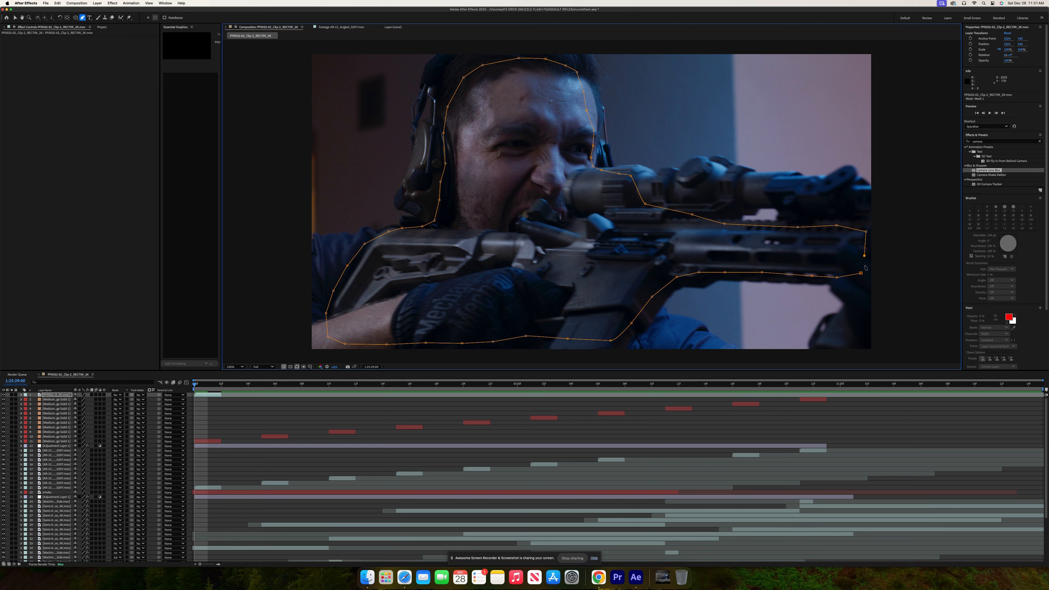
click(861, 272)
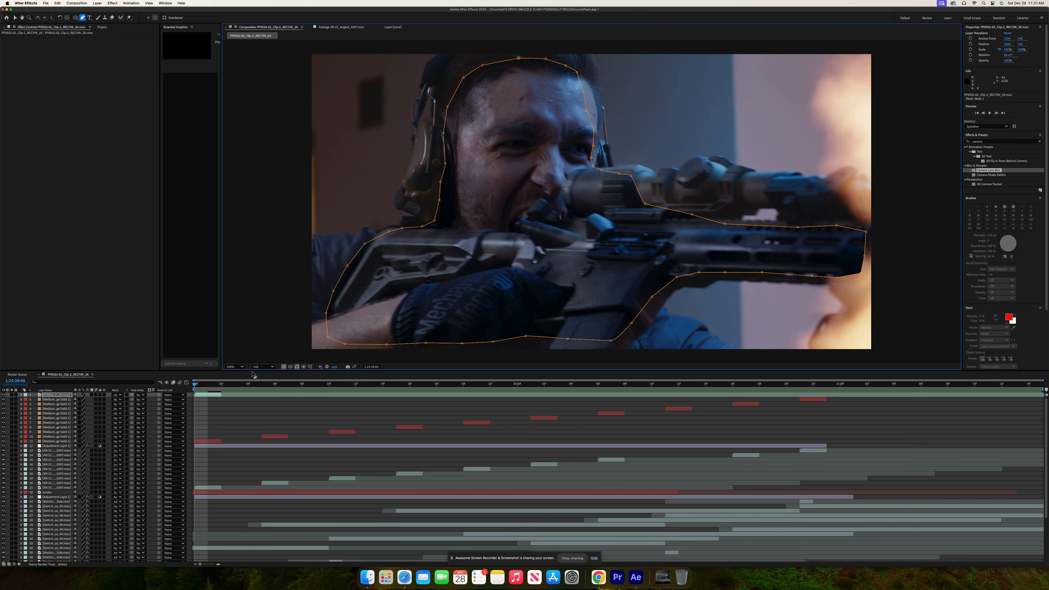
- Keyframe the copied clip's Mask Path at the first frame and reveal its remaining mask properties
click(199, 396)
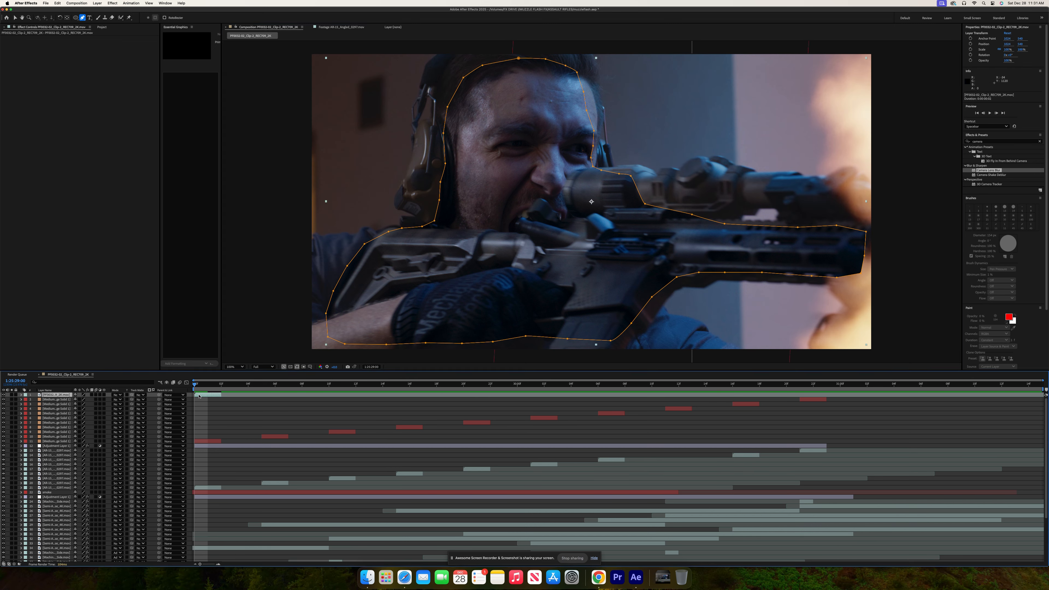
key(m)
click(40, 404)
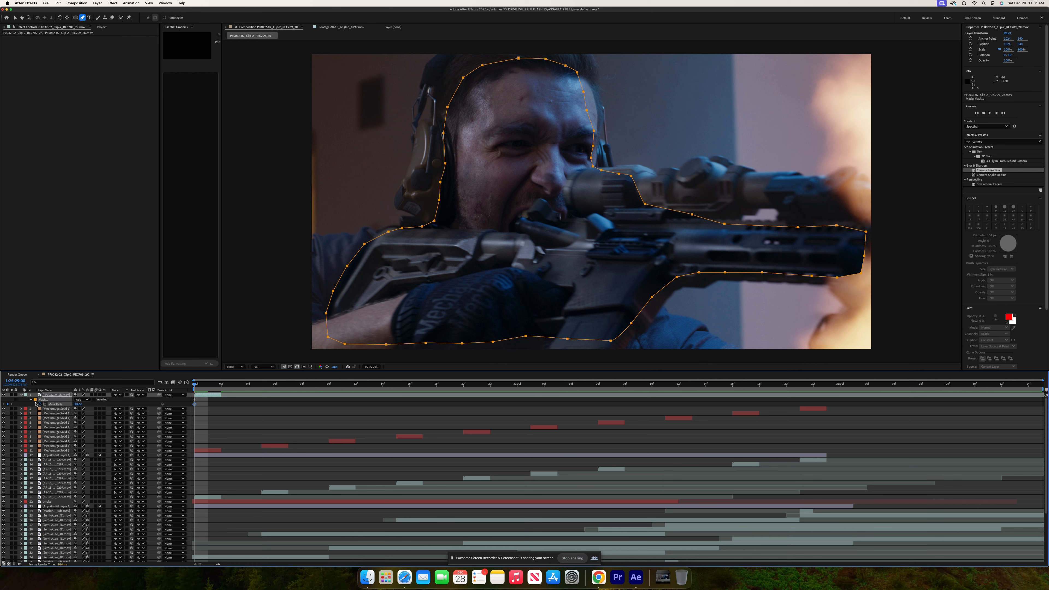
click(31, 400)
click(31, 399)
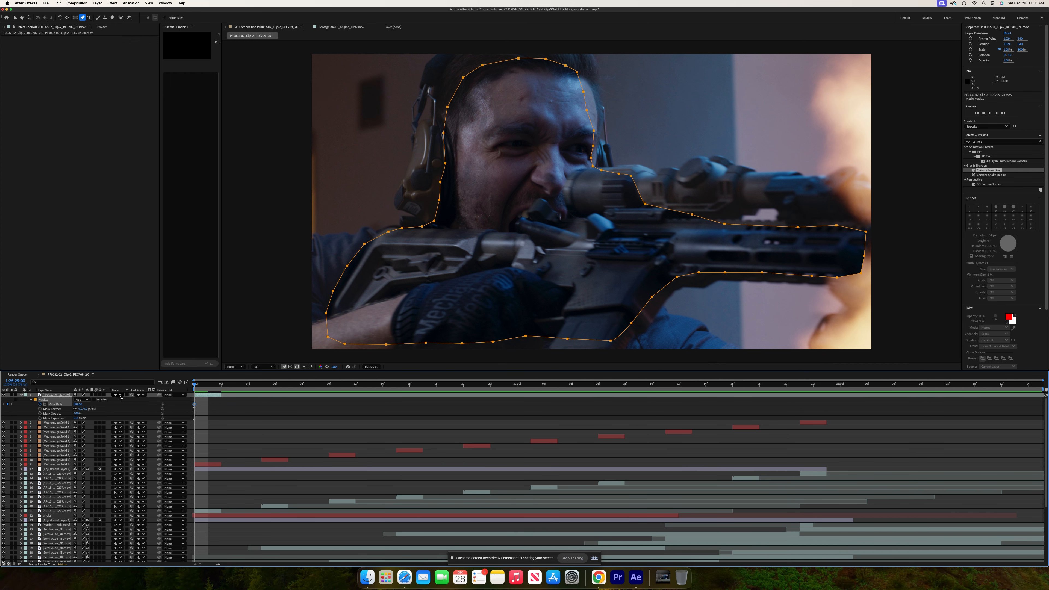
- Give the masked copy a gentler brightening blend mode and increase its Mask Feather to soften the edges
click(119, 395)
click(121, 379)
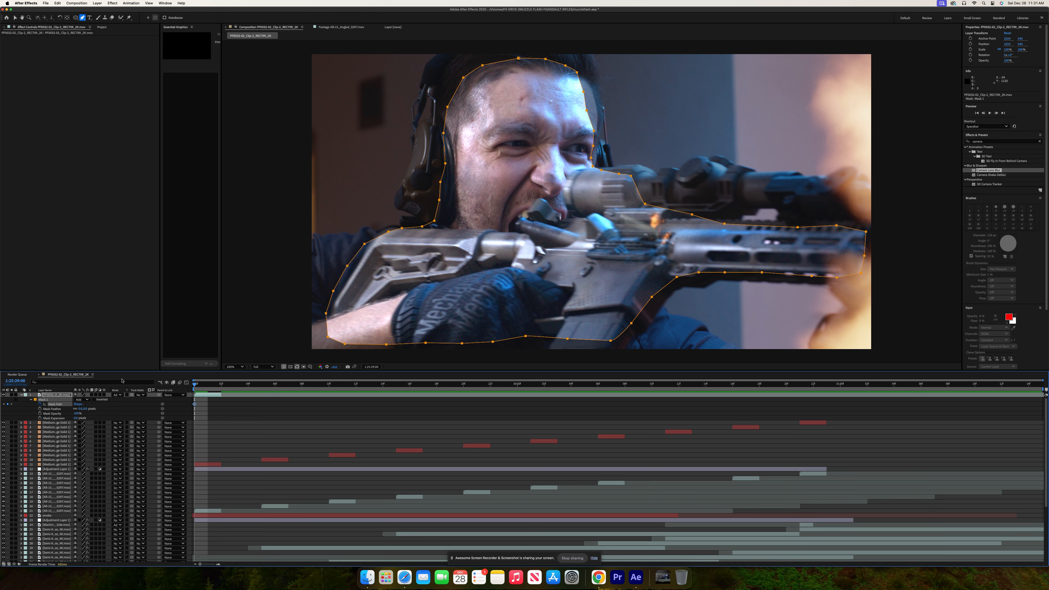
click(118, 396)
click(121, 390)
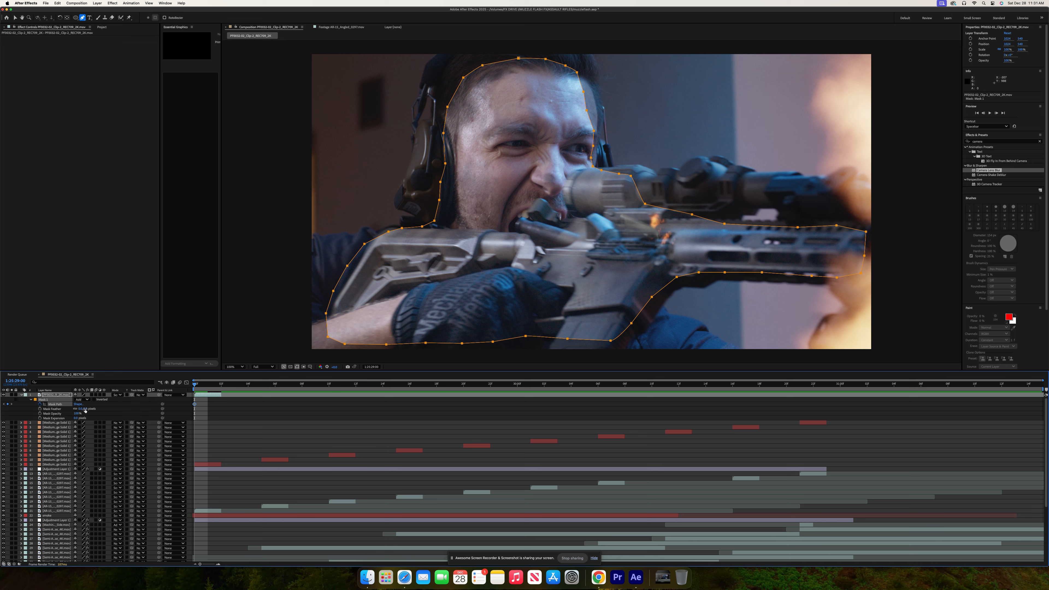
drag(85, 408, 144, 410)
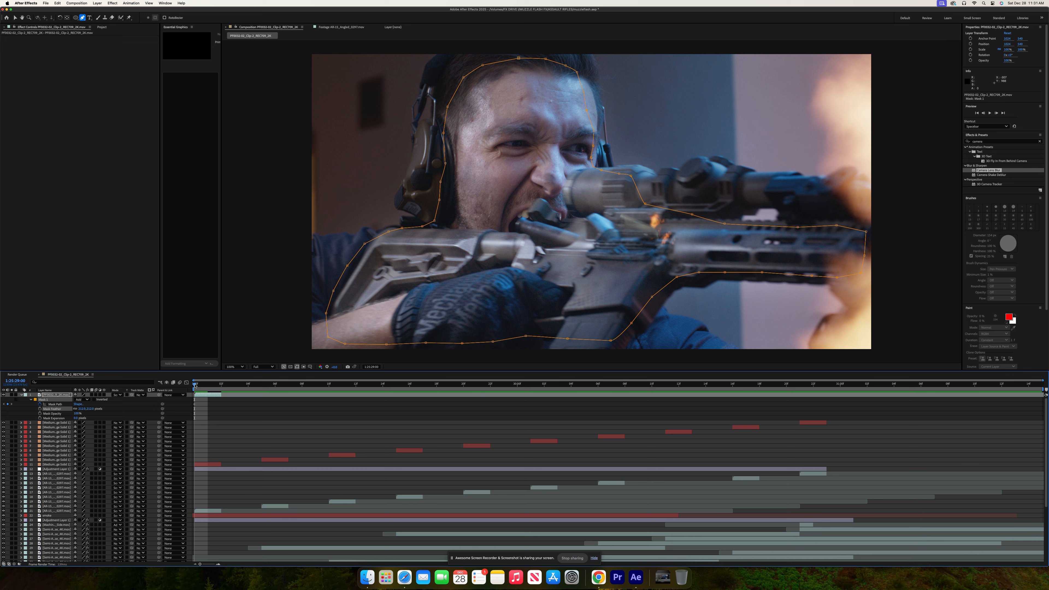
- Keyframe the Mask Opacity at the first frame, fade it to 0% at frame 2, and check the frame between
click(39, 413)
drag(196, 385, 219, 386)
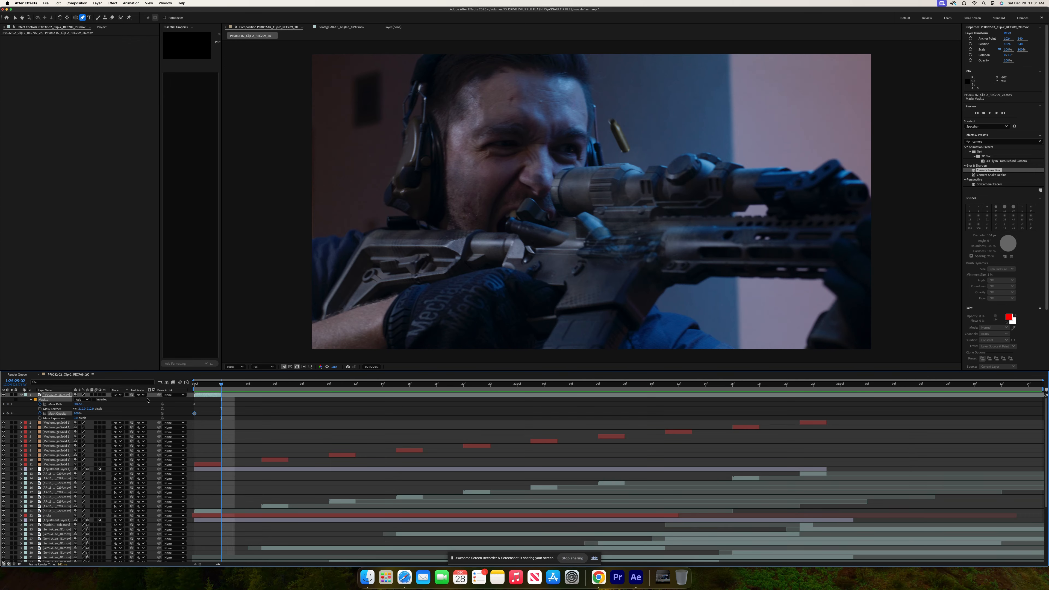
click(76, 414)
text(0)
key(Return)
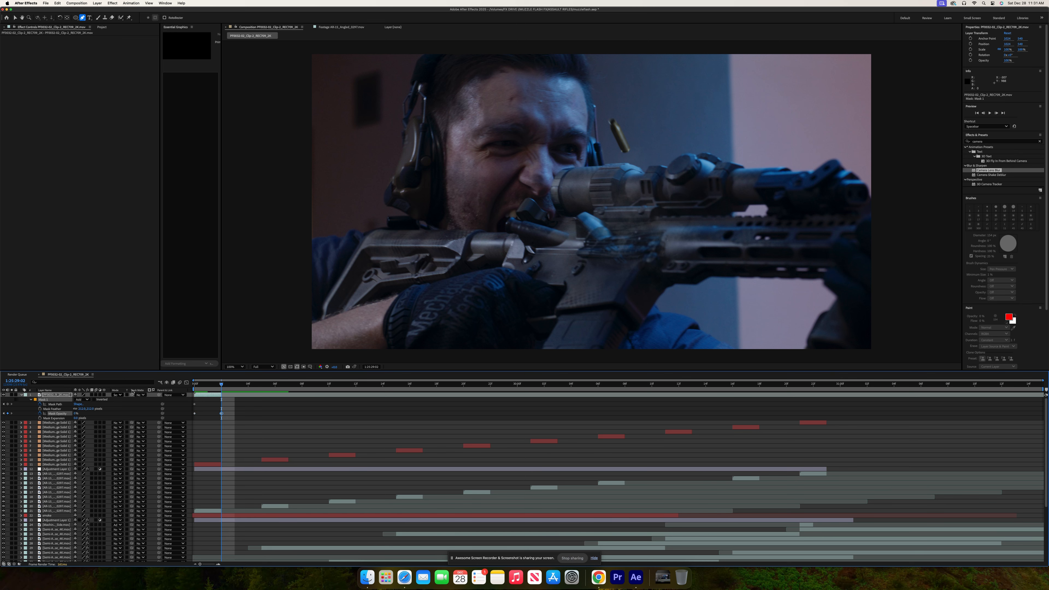
click(207, 384)
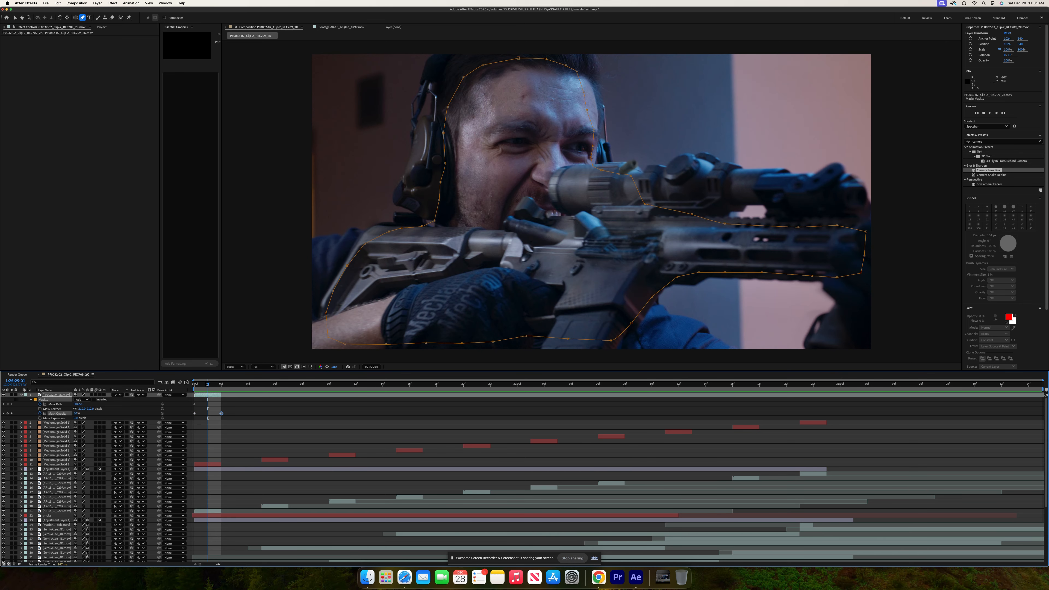
- Scrub between the first frame and frame 2 to examine how the masked flash light fades
click(196, 384)
click(206, 385)
click(194, 385)
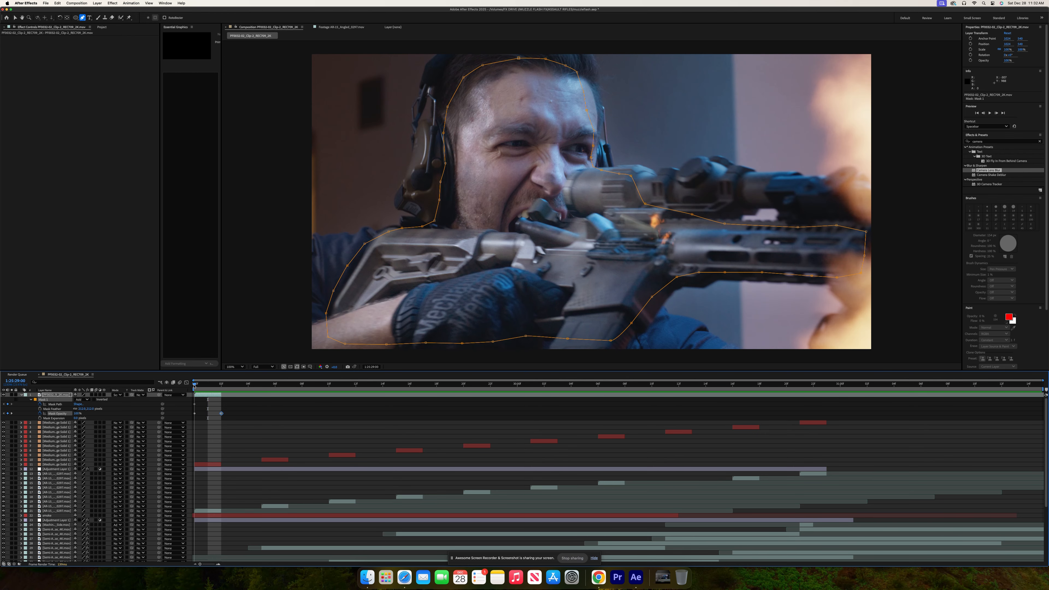
click(217, 386)
drag(223, 386, 198, 386)
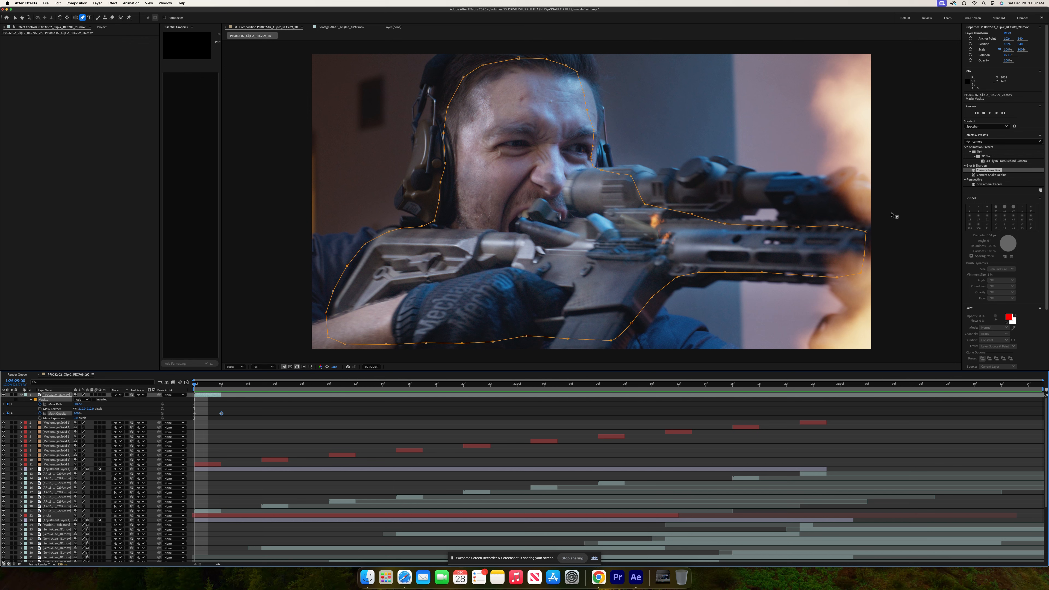
- Find the Lumetri Color effect and apply it to the masked clip copy
click(983, 141)
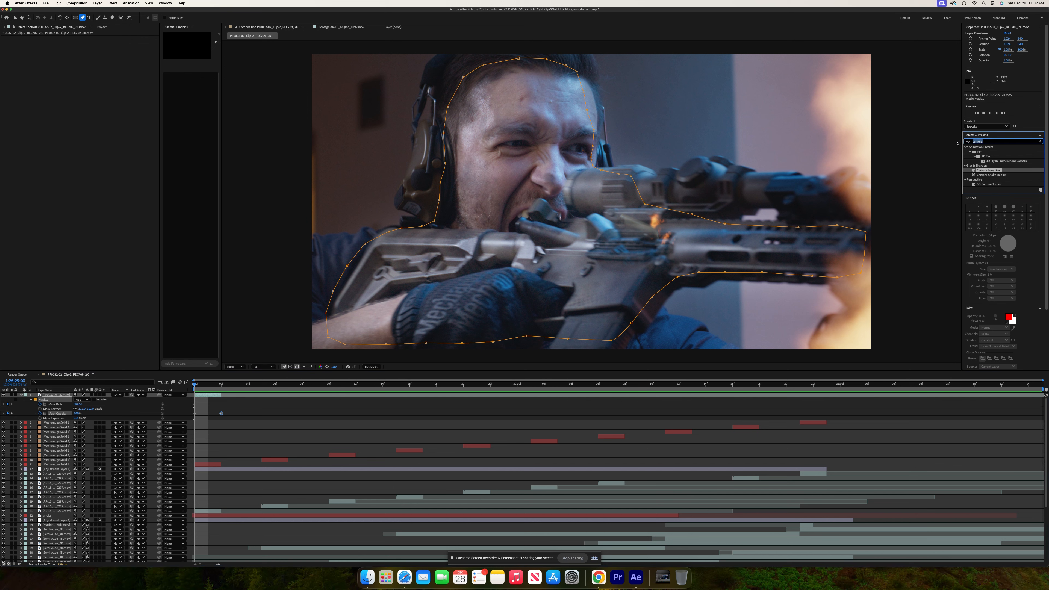
text(lumetri)
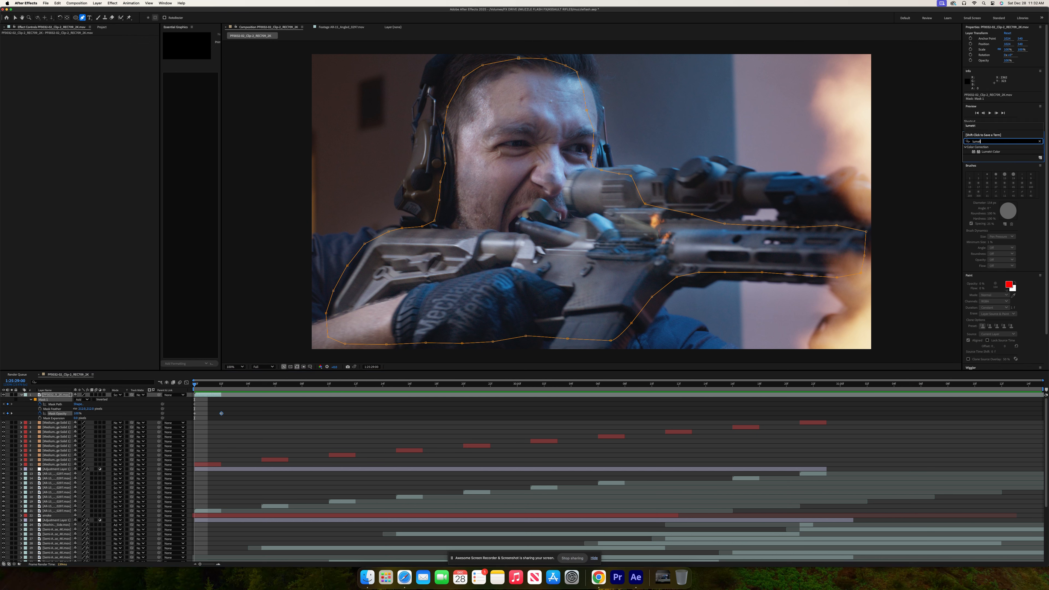
click(986, 152)
drag(989, 153, 210, 397)
key(v)
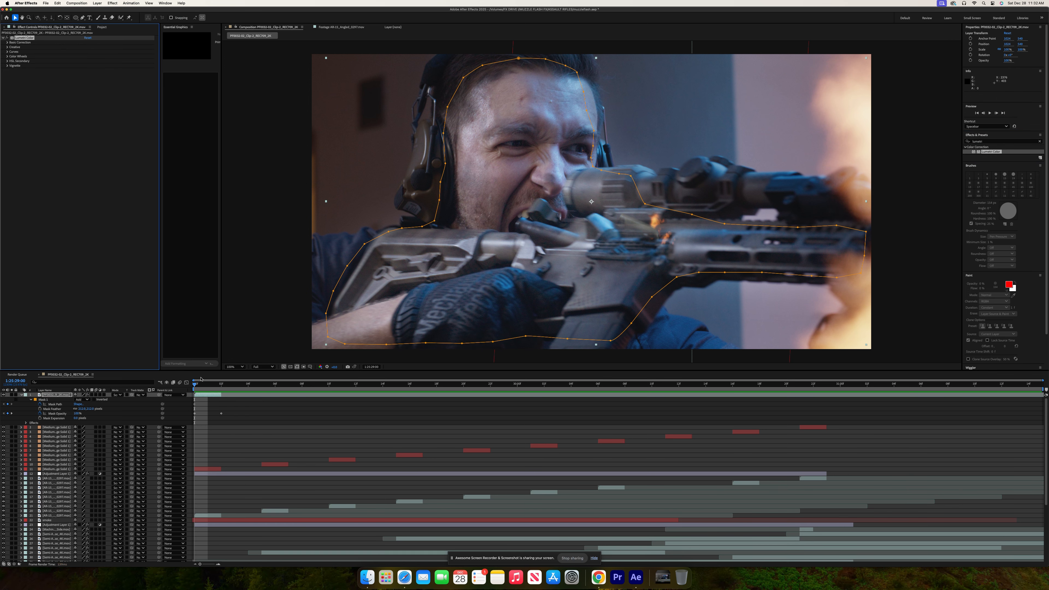
- Warm the masked copy's Temperature and increase its Saturation and Contrast in Lumetri's Basic Correction
click(7, 46)
click(8, 42)
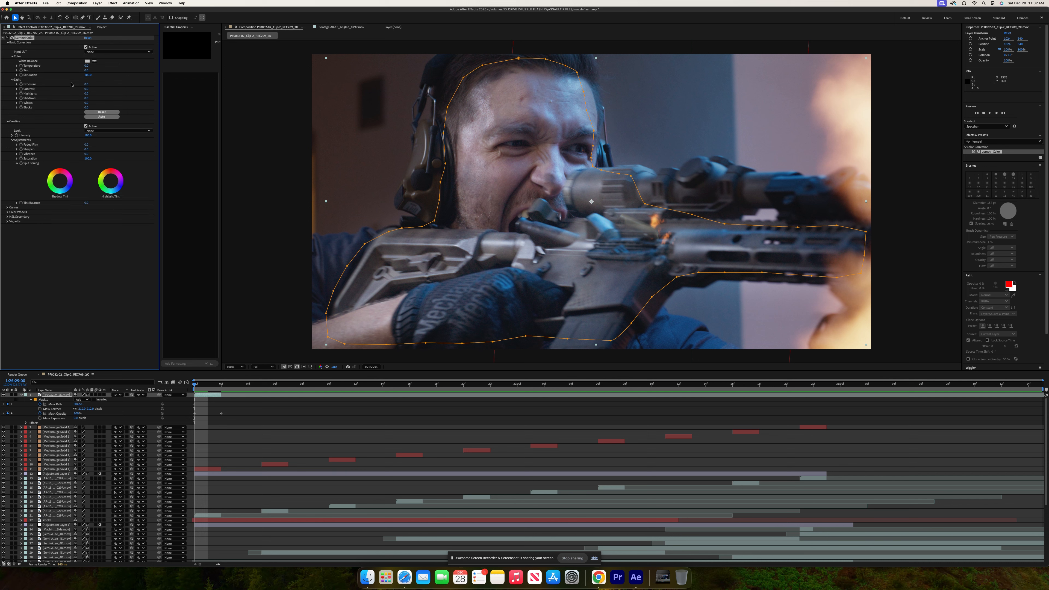
drag(89, 66, 113, 68)
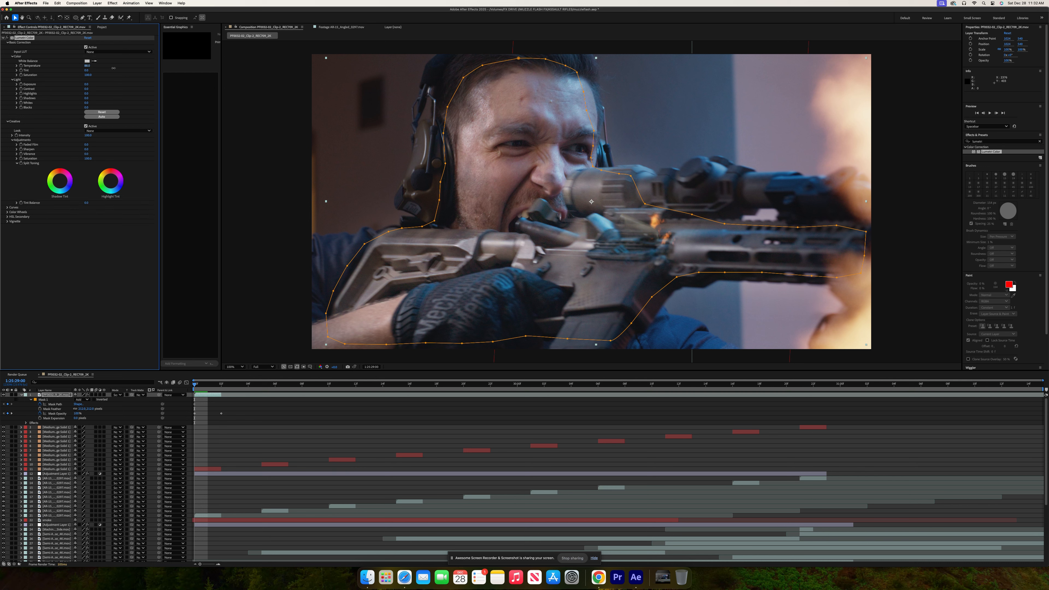
drag(157, 72, 158, 72)
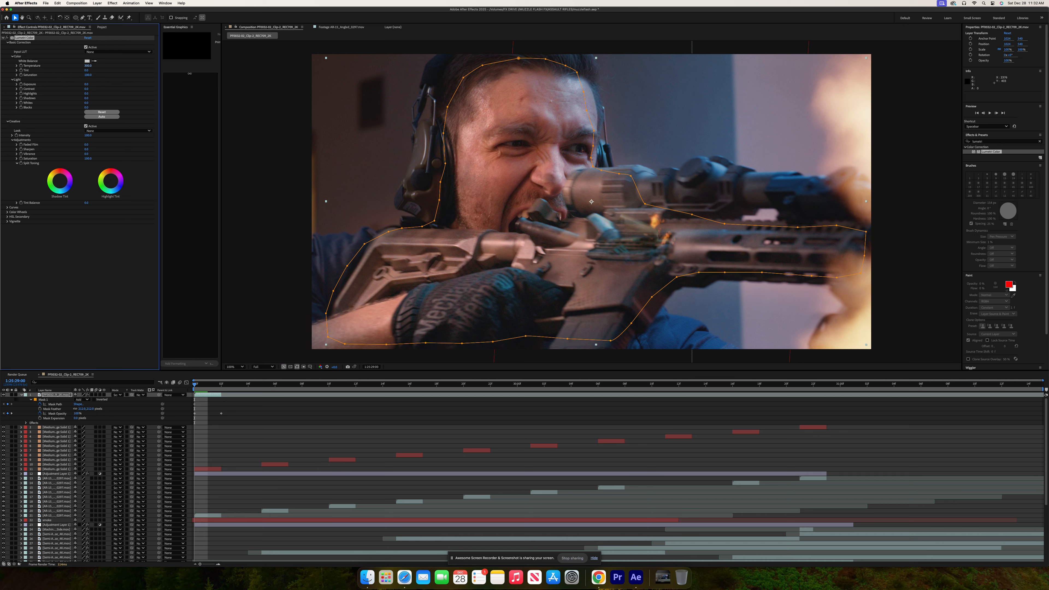
drag(87, 75, 133, 75)
drag(100, 89, 109, 89)
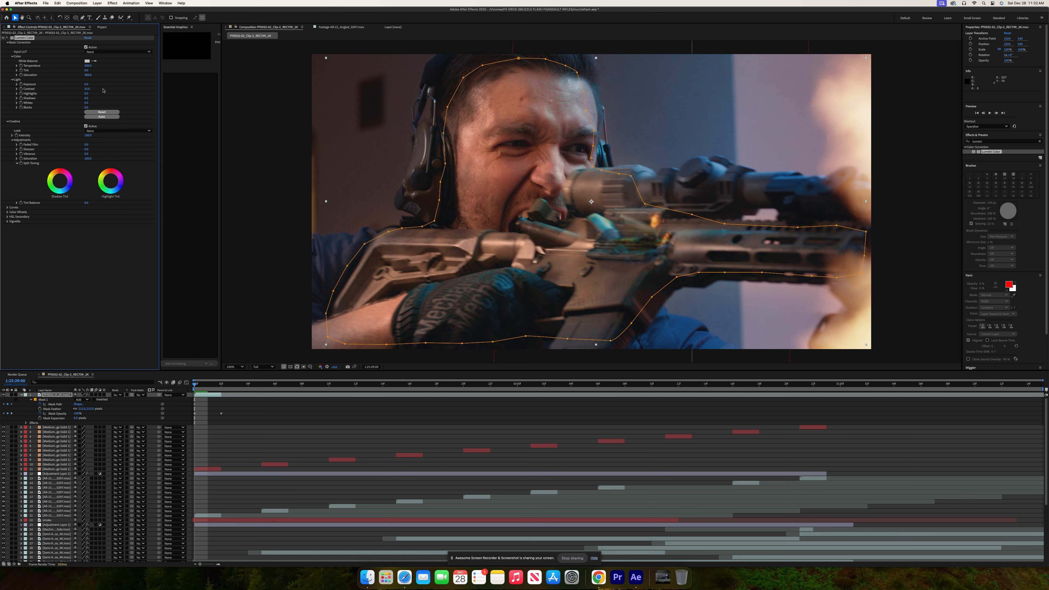
mouse_move(87, 70)
mouse_down()
mouse_move(102, 70)
mouse_move(88, 71)
mouse_up()
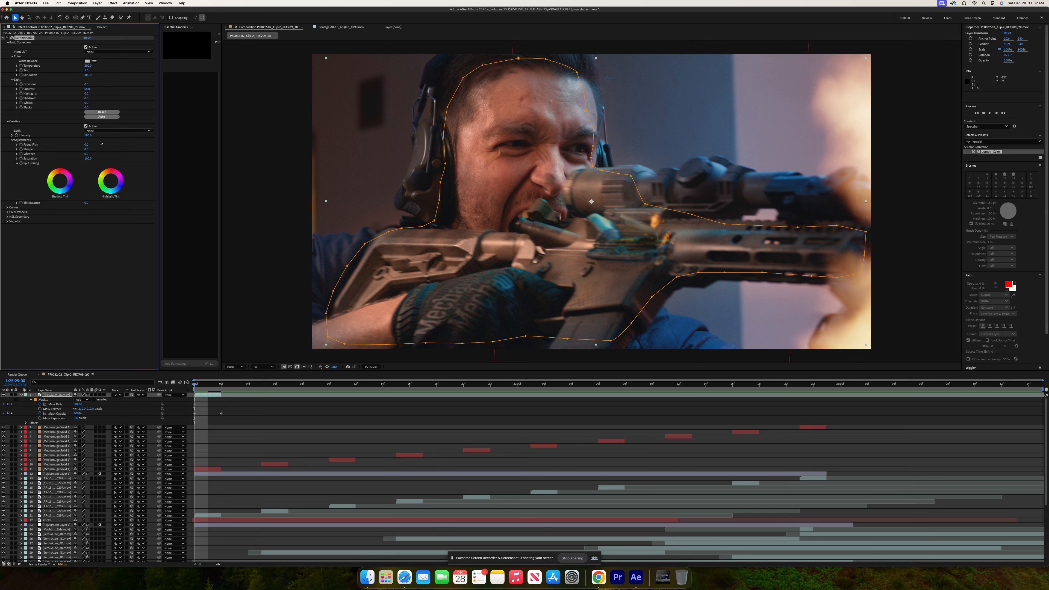
- Raise the Vibrance in Lumetri's Creative adjustments and compare the shot with the masked copy hidden and shown
drag(87, 153, 102, 153)
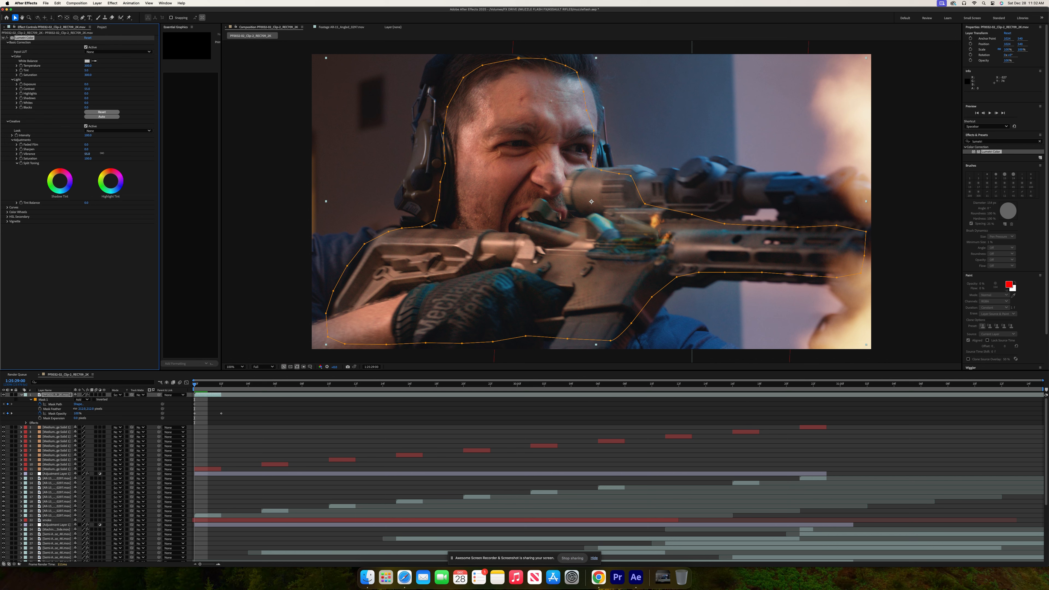
click(3, 395)
click(4, 395)
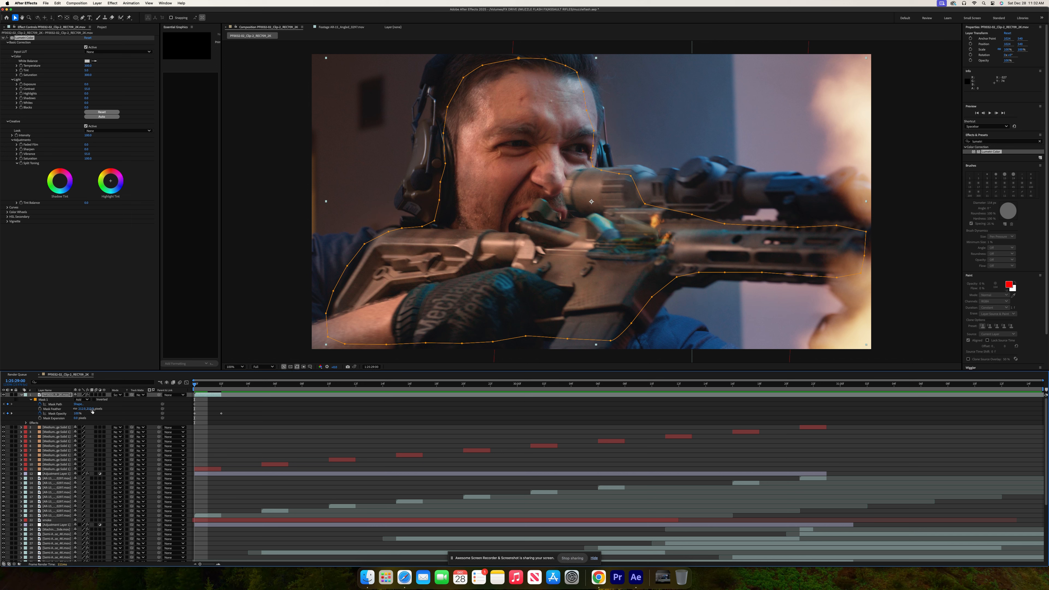
- Increase the masked copy's Mask Feather further and compare the shot with the layer hidden and shown
click(207, 418)
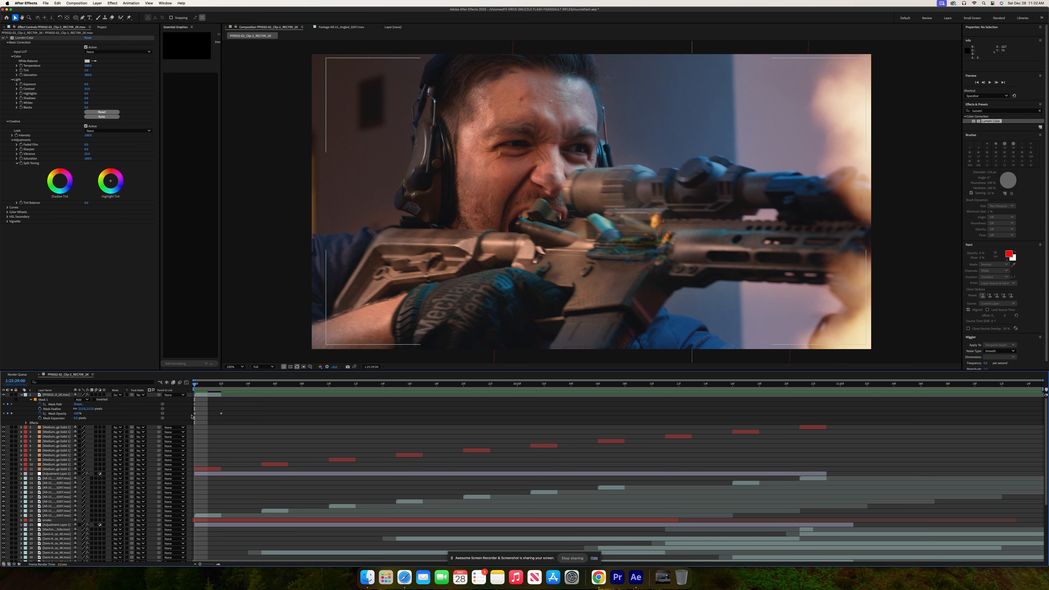
drag(93, 409, 124, 409)
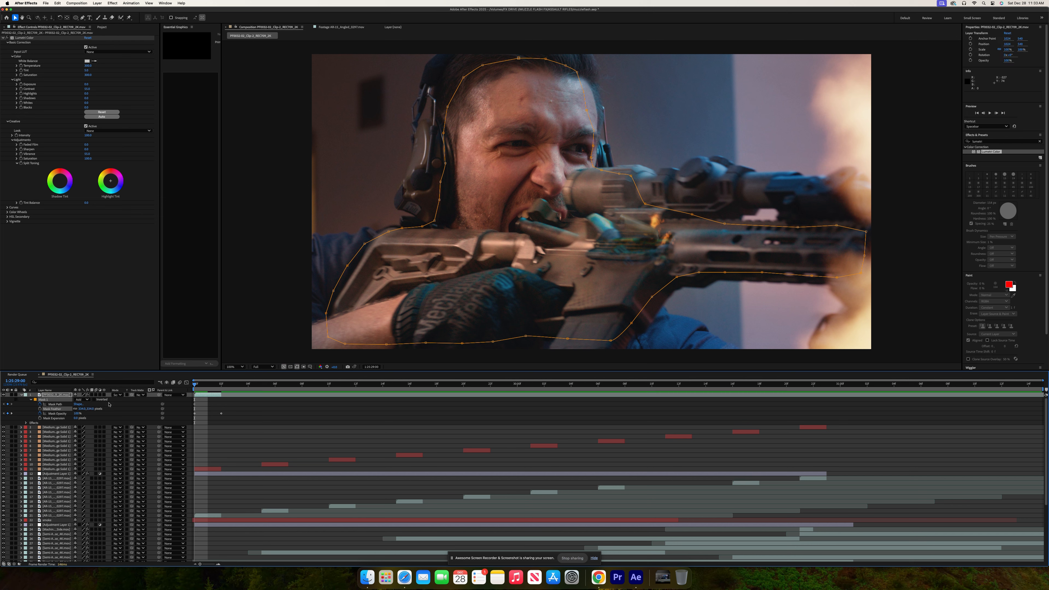
click(202, 423)
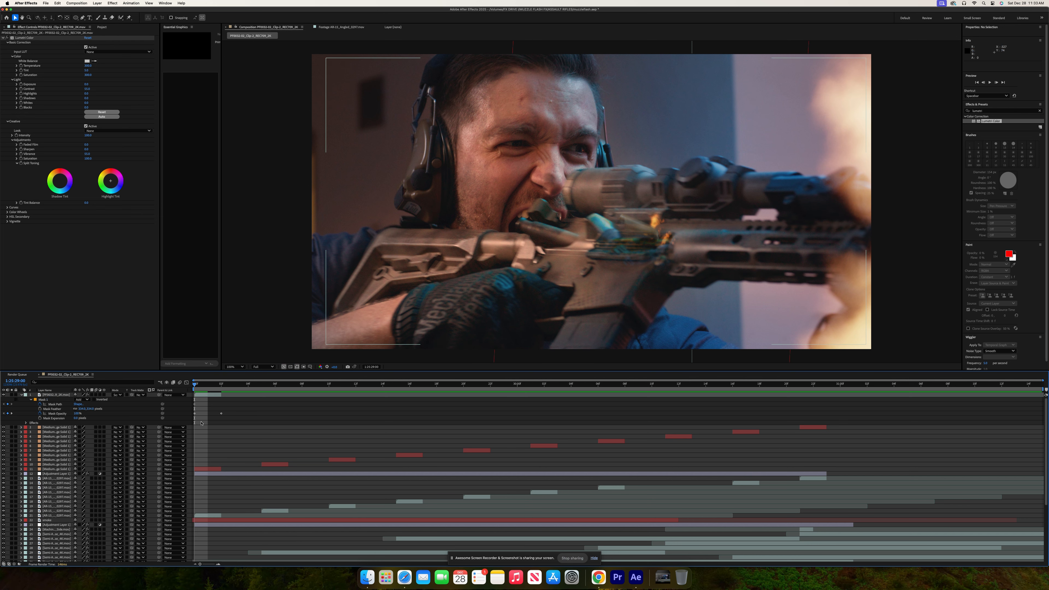
click(3, 395)
click(3, 395)
click(4, 395)
click(4, 395)
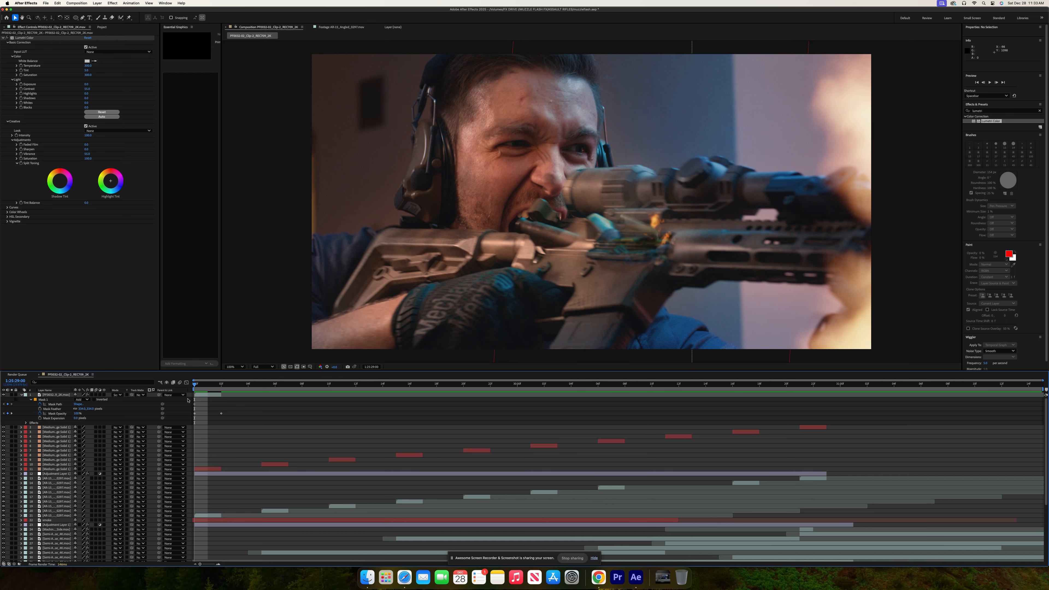
- Move the masked copy down the stack, beneath the muzzle flashes, the smoke and the lower adjustment layer
click(53, 395)
drag(53, 395, 52, 470)
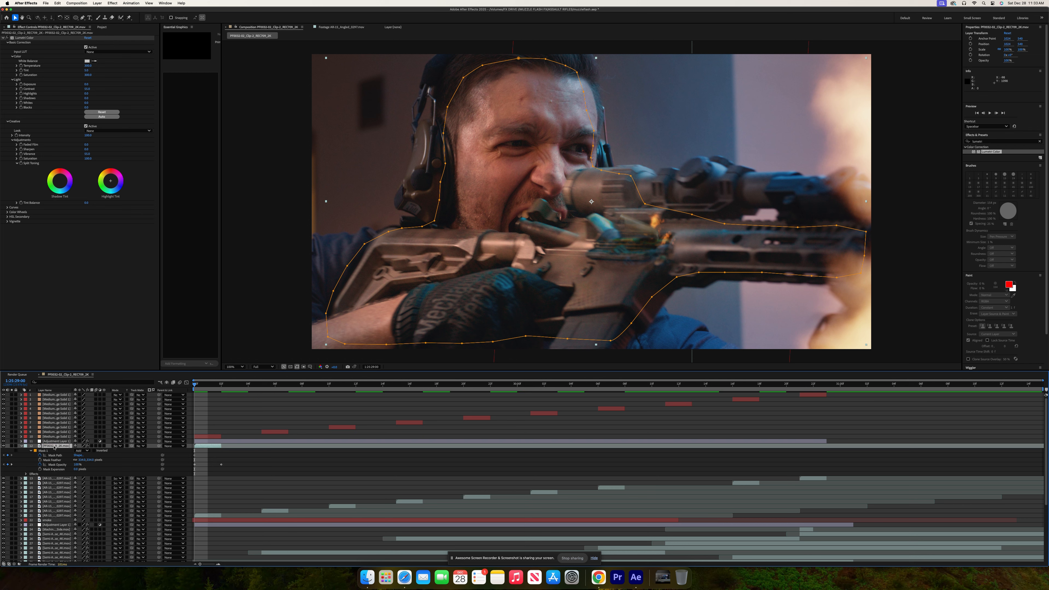
drag(54, 447, 50, 529)
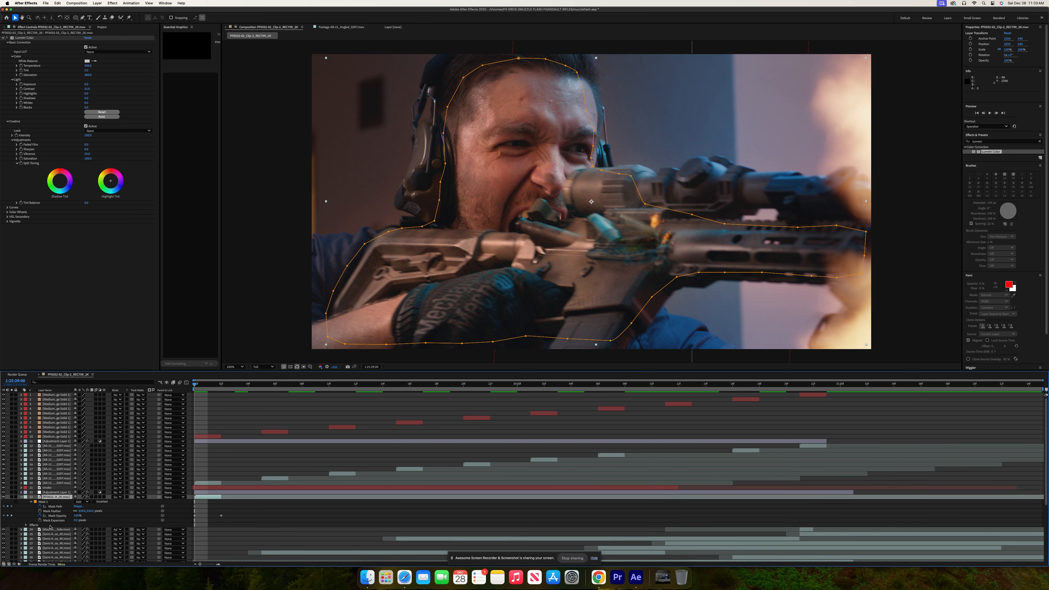
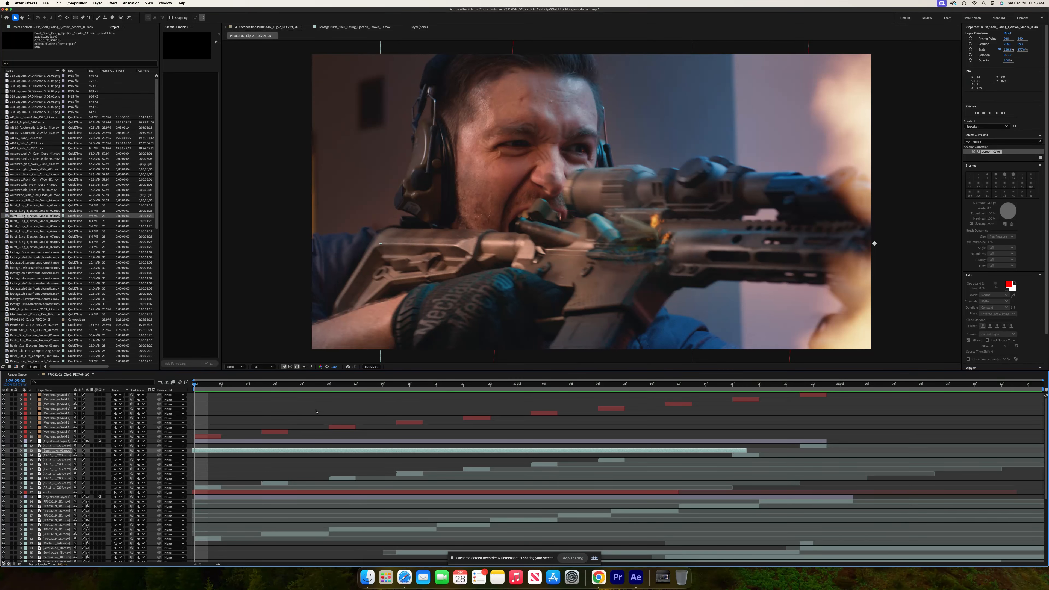
- Preview the composited shot and add a new adjustment layer at the top of the layer stack
key(space)
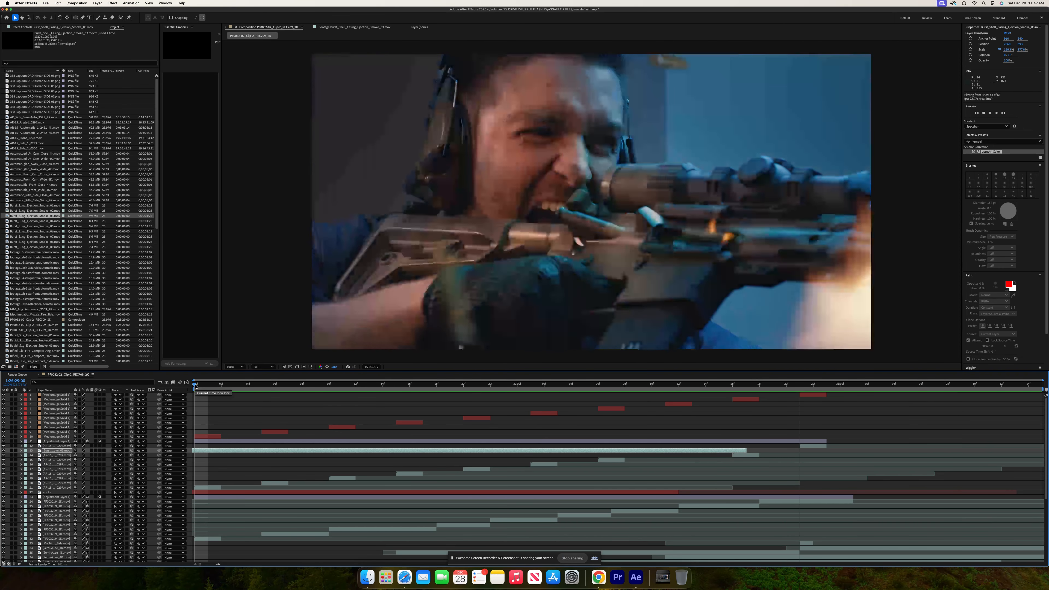
key(space)
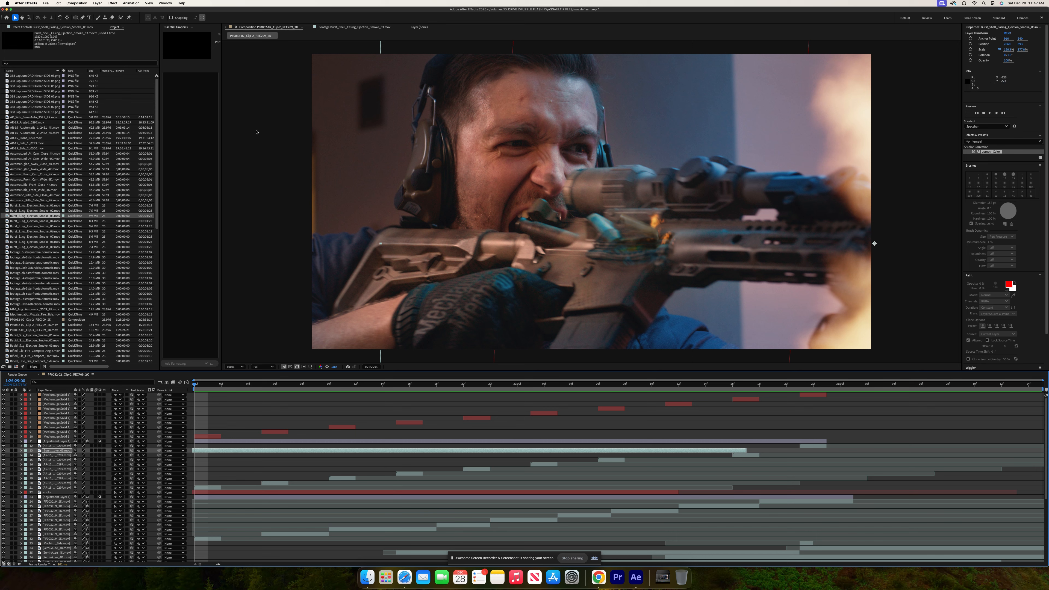
click(97, 3)
mouse_move(124, 11)
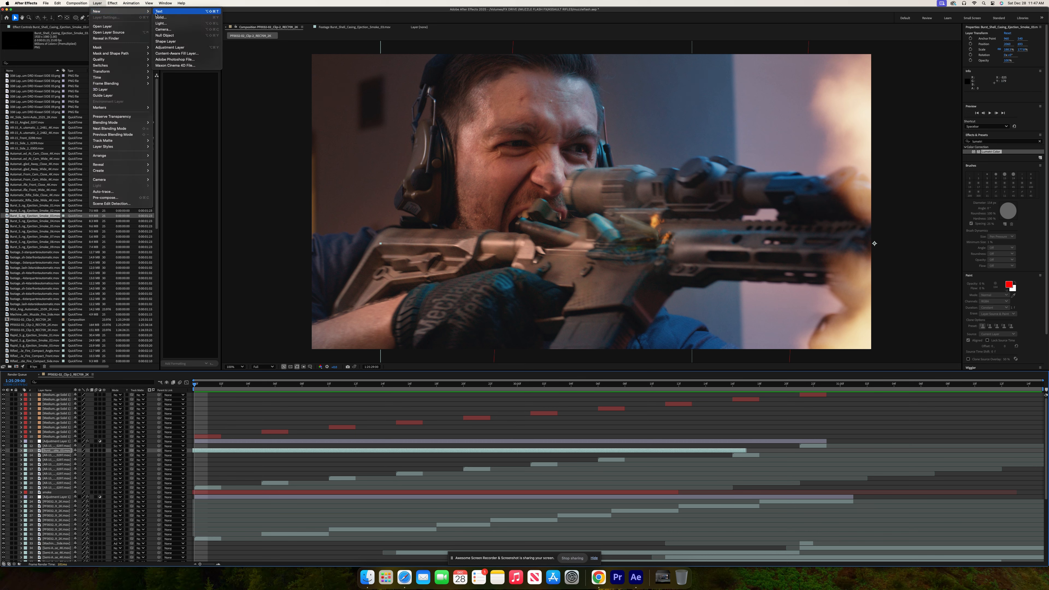
click(169, 48)
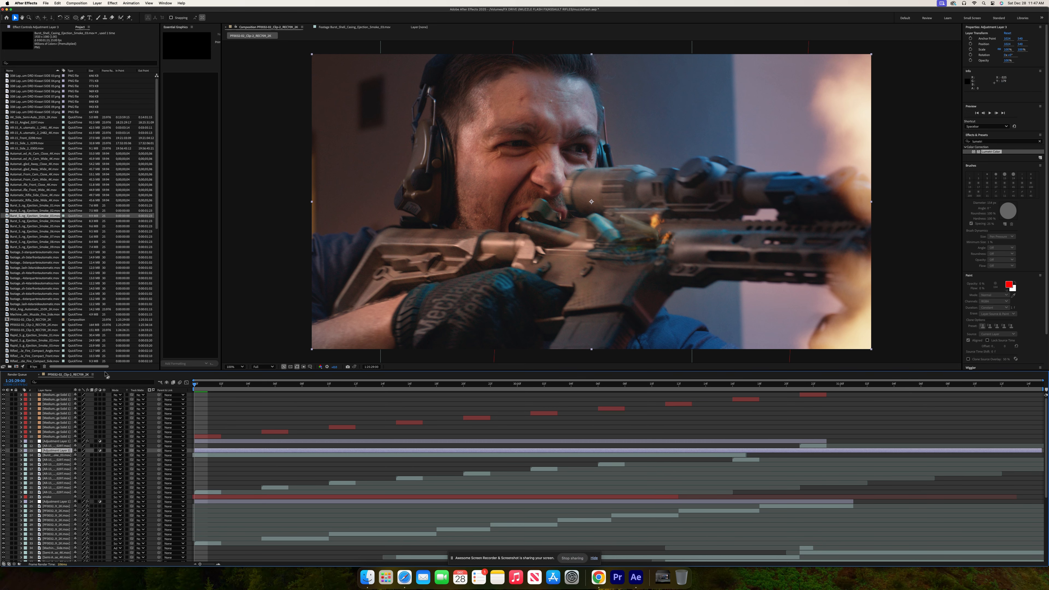
drag(65, 451, 259, 362)
- Search the effects for camera and apply Camera Lens Blur to the new adjustment layer
click(1008, 142)
text(camera)
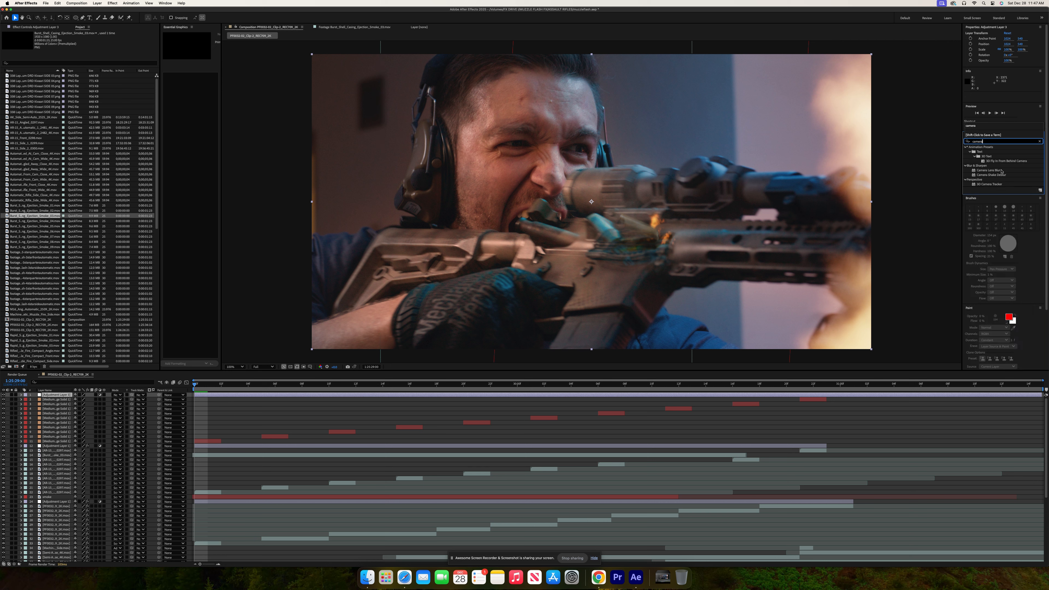
drag(989, 170, 738, 397)
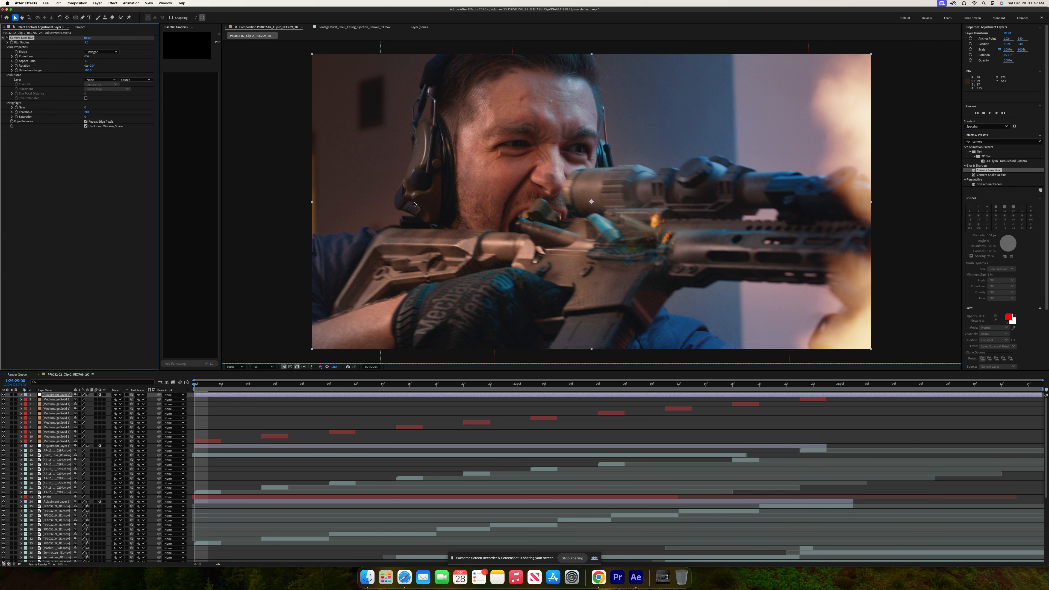
- Set the lens blur's iris shape to Decagon and adjust its Roundness, Aspect Ratio, Diffraction Fringe and Blur Radius
click(97, 52)
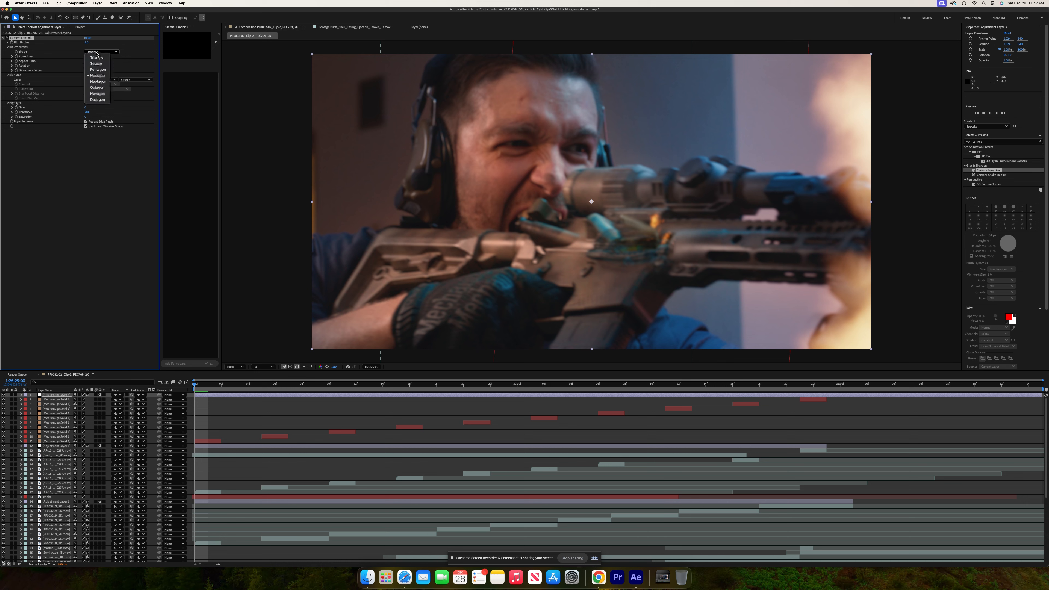
click(101, 101)
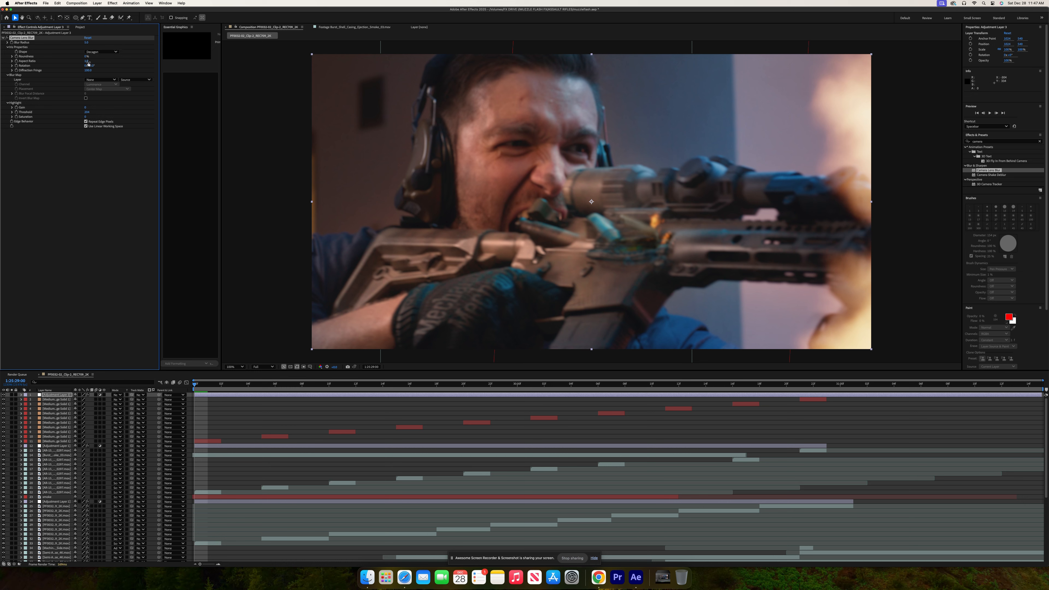
drag(90, 56, 93, 57)
drag(89, 61, 121, 61)
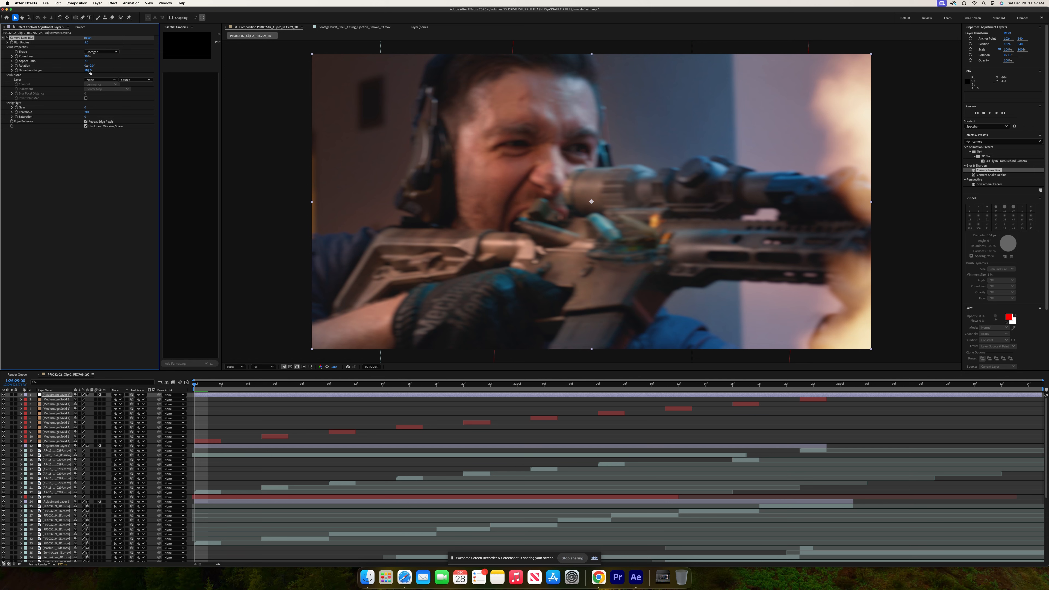
drag(96, 71, 101, 72)
drag(86, 42, 83, 44)
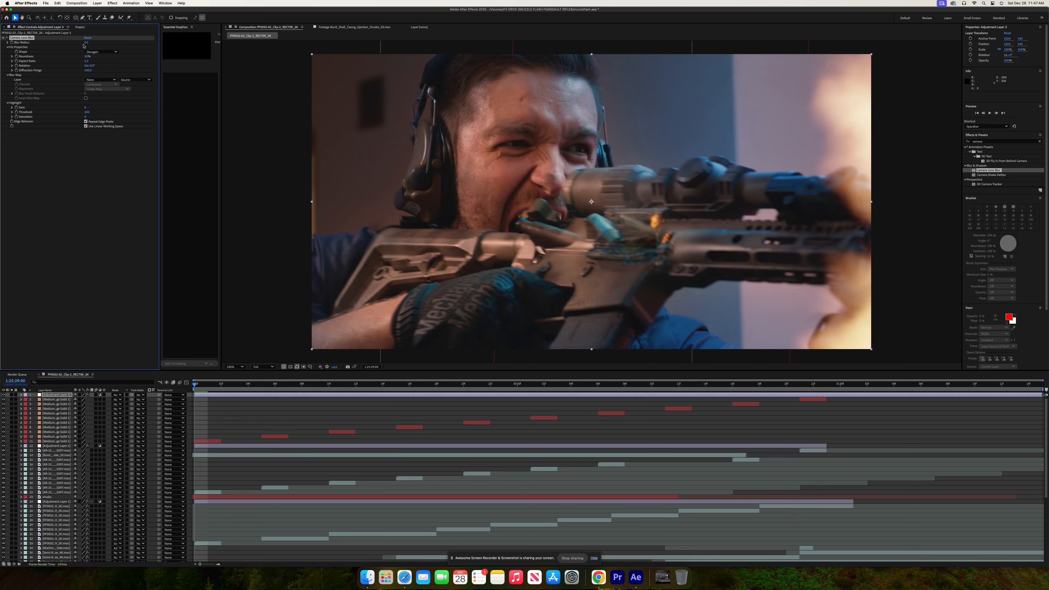
- Try a Blur Radius of 0.2 at the first frame and settle on 0.4
click(87, 42)
text(0.2)
key(Return)
click(87, 42)
text(0.4)
key(Return)
- Advance two frames and set the Camera Lens Blur's Blur Radius to 0
click(996, 114)
click(995, 113)
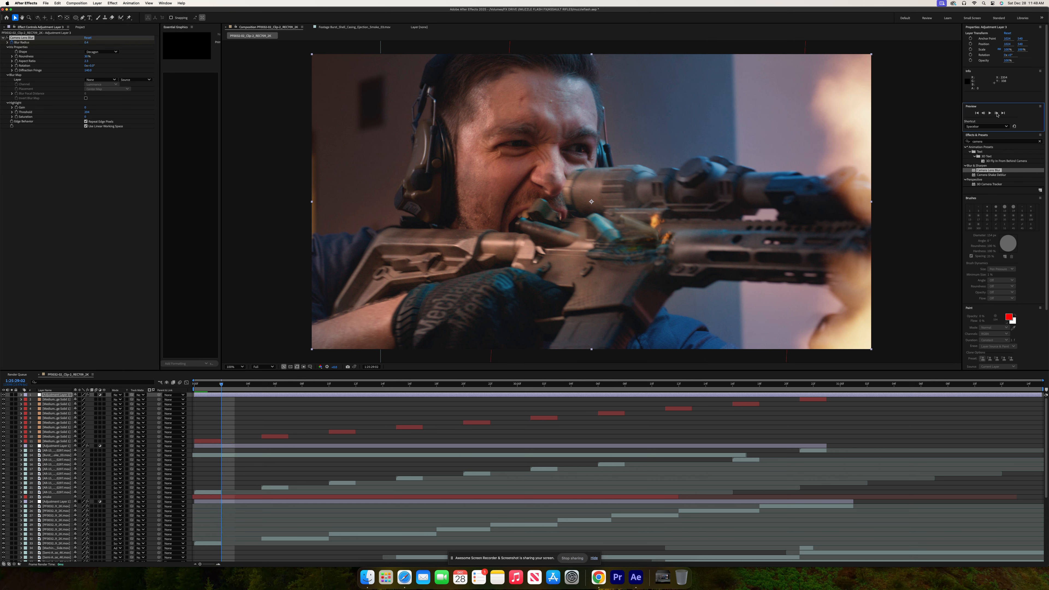
click(86, 42)
text(0)
key(Return)
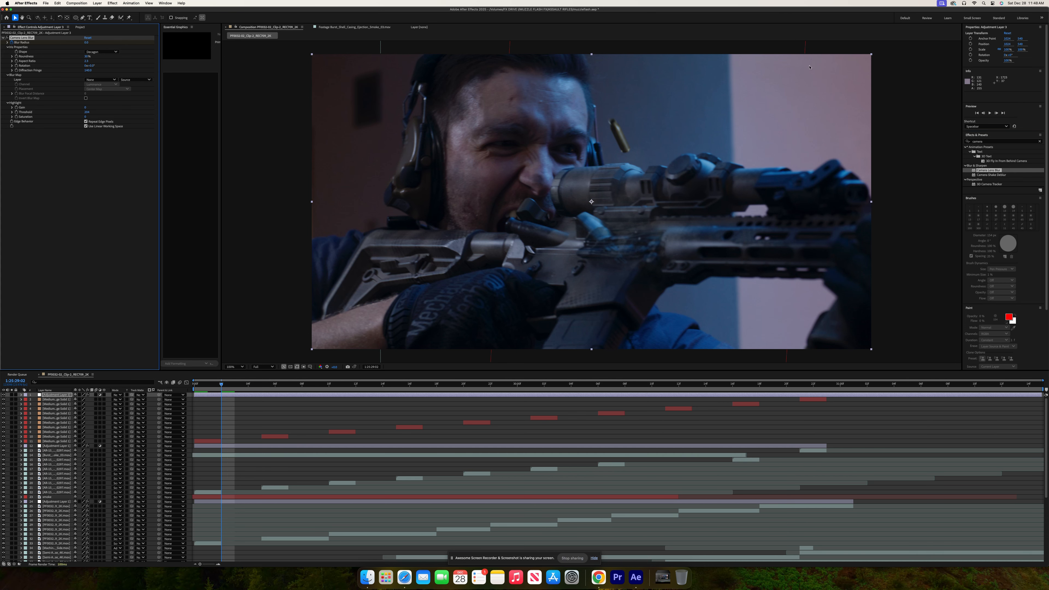
- Move to 1:20:29:04, one frame before the second muzzle flash, and key the Camera Lens Blur's Blur Radius at 0
click(996, 114)
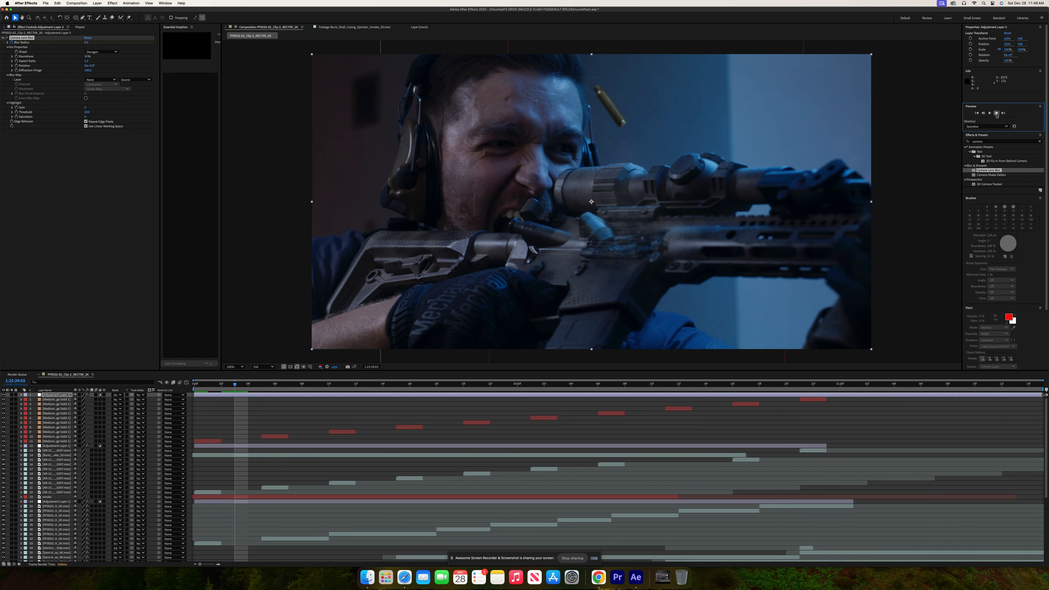
click(996, 113)
click(996, 114)
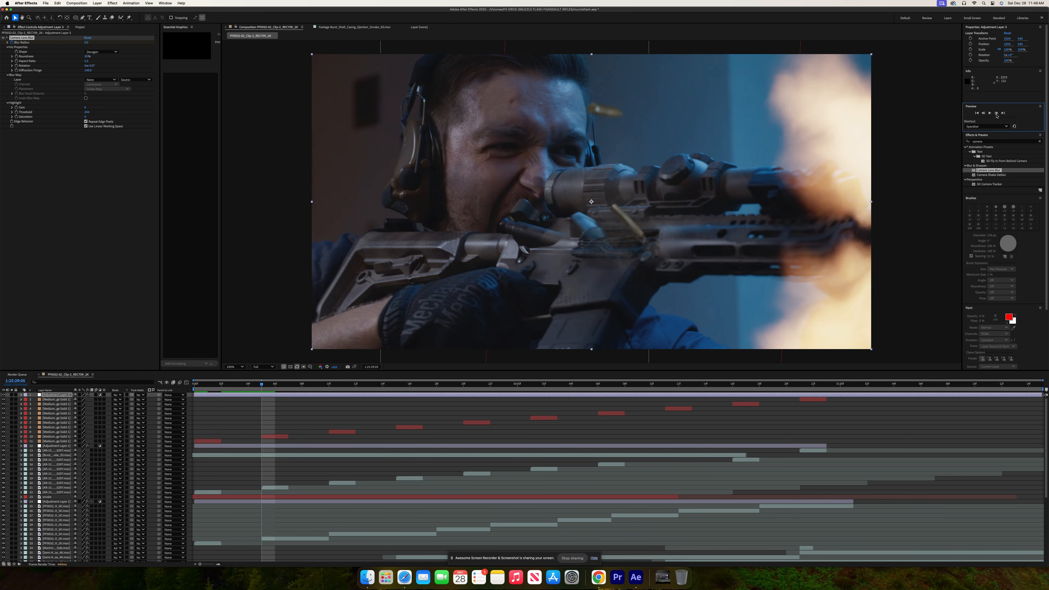
click(983, 113)
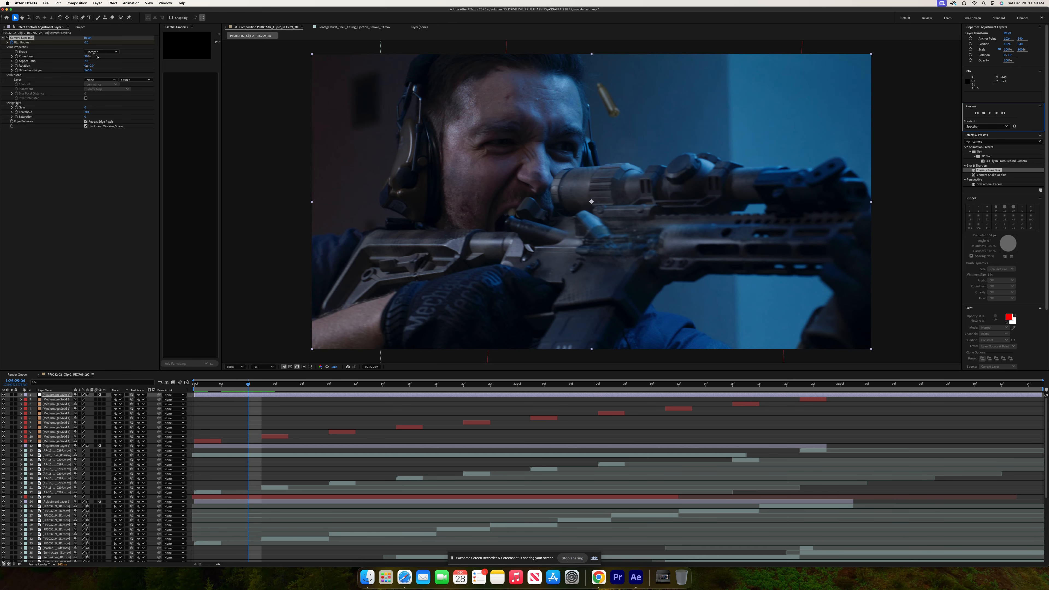
click(87, 42)
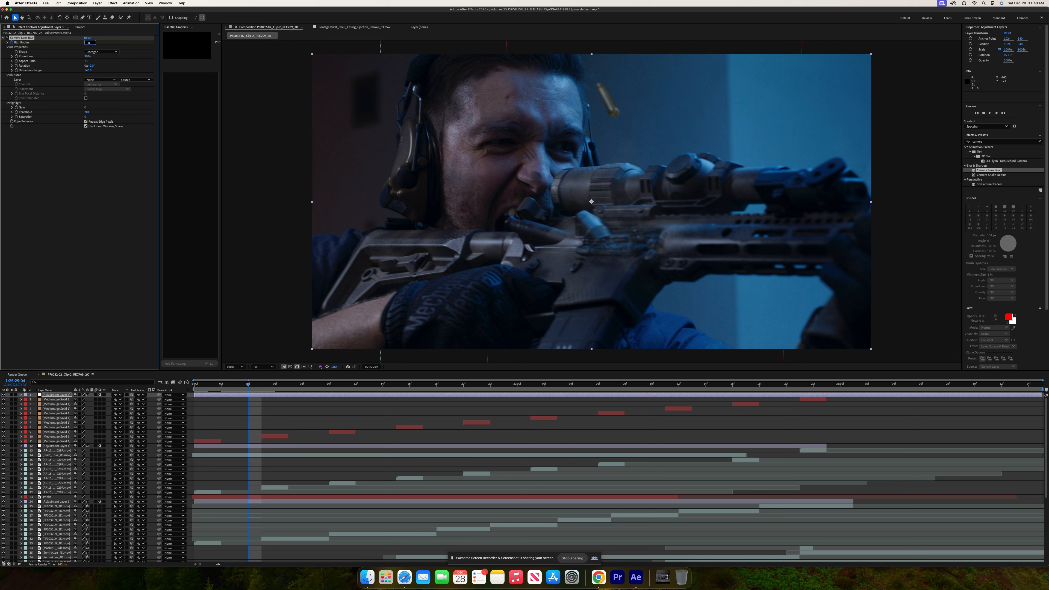
key(Return)
- Advance one frame to the second muzzle flash and set the lens blur's Blur Radius to 1
click(996, 113)
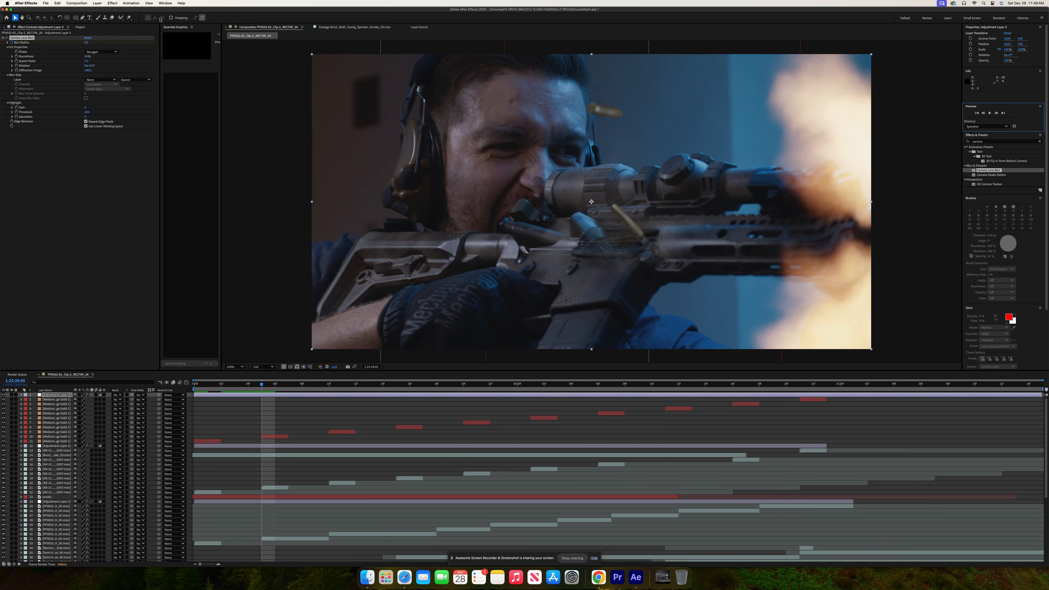
click(86, 42)
text(1)
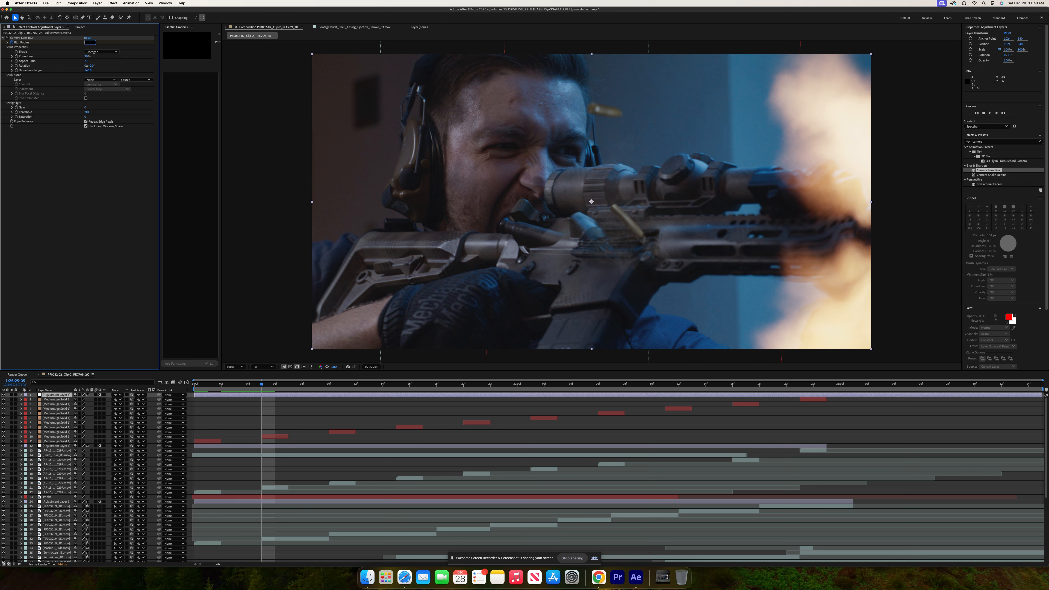
key(Return)
- Advance two frames to 1:20:29:07, past the second flash, and set the Blur Radius to 0
click(997, 113)
click(997, 113)
click(86, 43)
text(0)
key(Return)
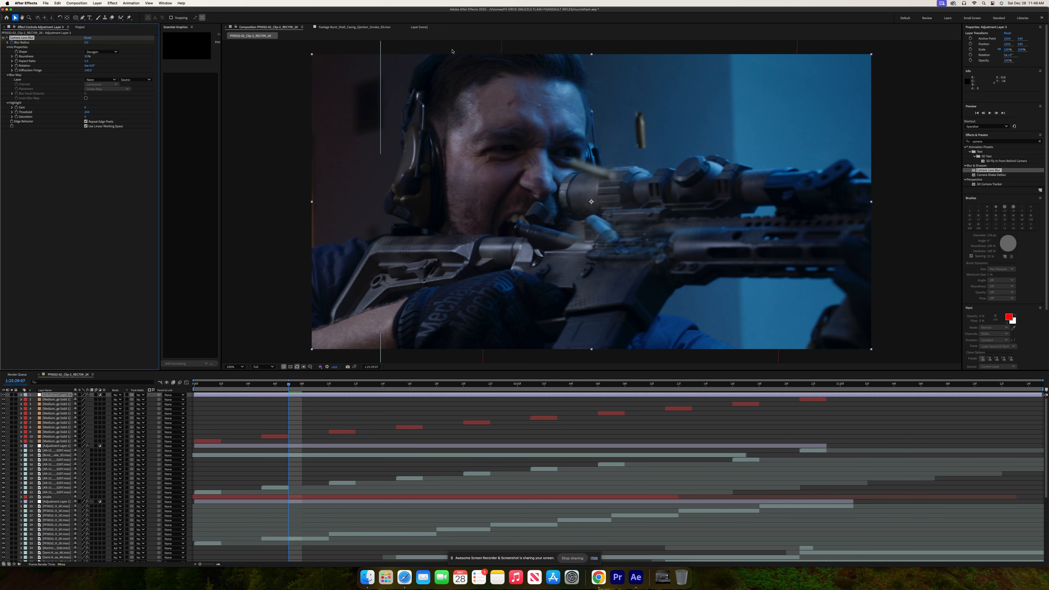
- Step forward to the muzzle flash at 1:20:29:15 and set the lens blur's Blur Radius to 1.2
click(995, 113)
click(996, 113)
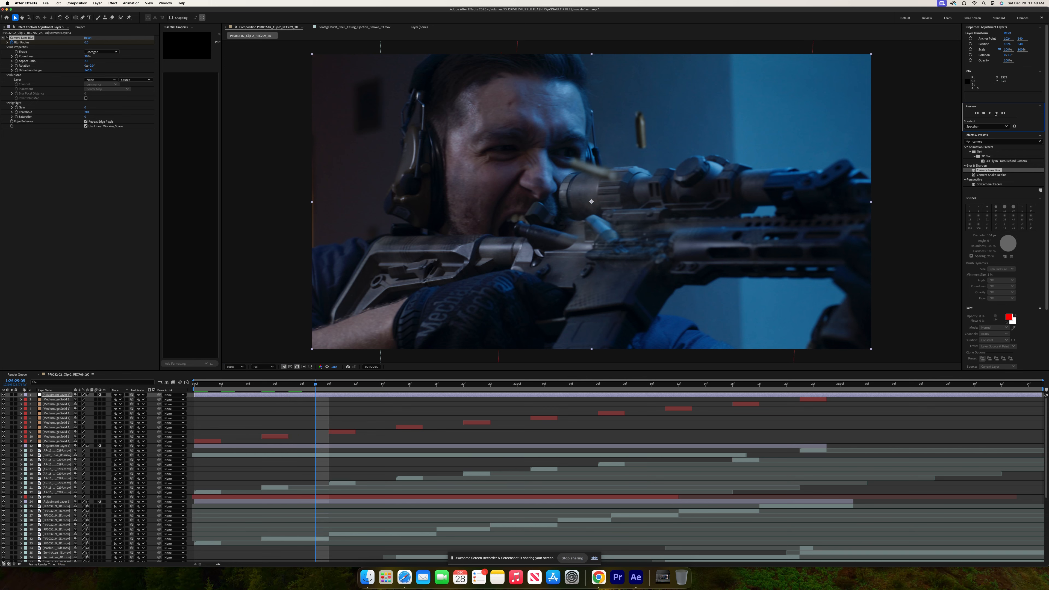
click(996, 113)
click(996, 114)
click(996, 113)
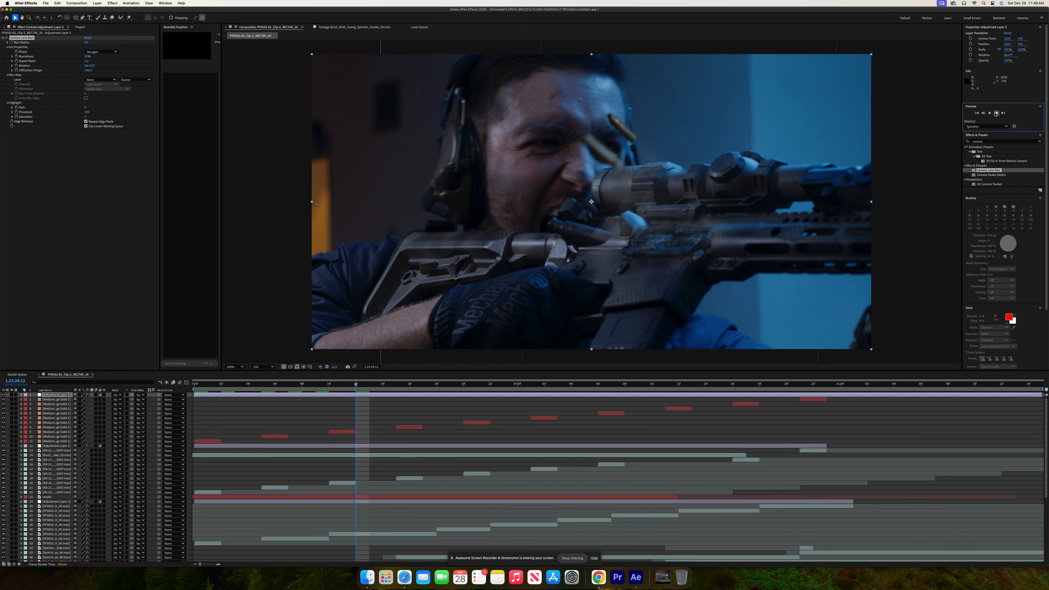
click(995, 113)
click(996, 114)
click(996, 113)
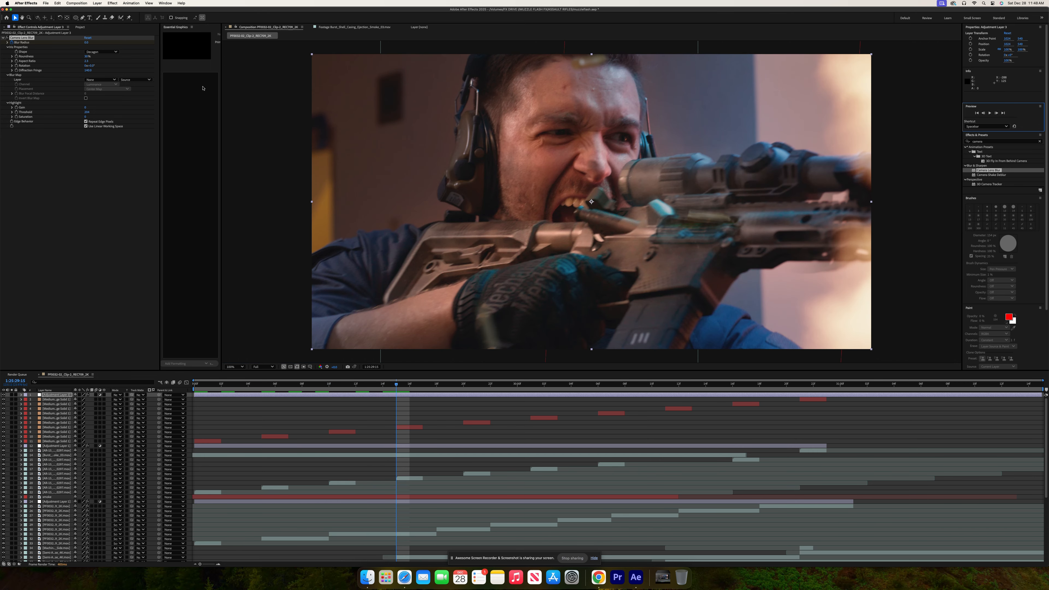
click(87, 43)
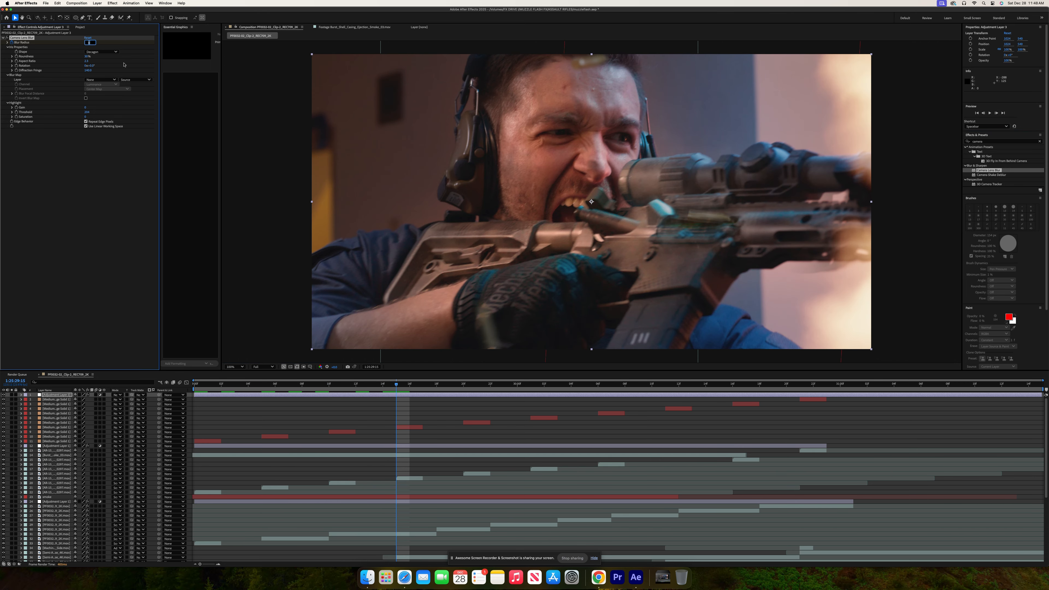
text(1.2)
key(Return)
- Step back one frame to 1:20:29:14 and set the Blur Radius to 0 ahead of the flash
click(983, 112)
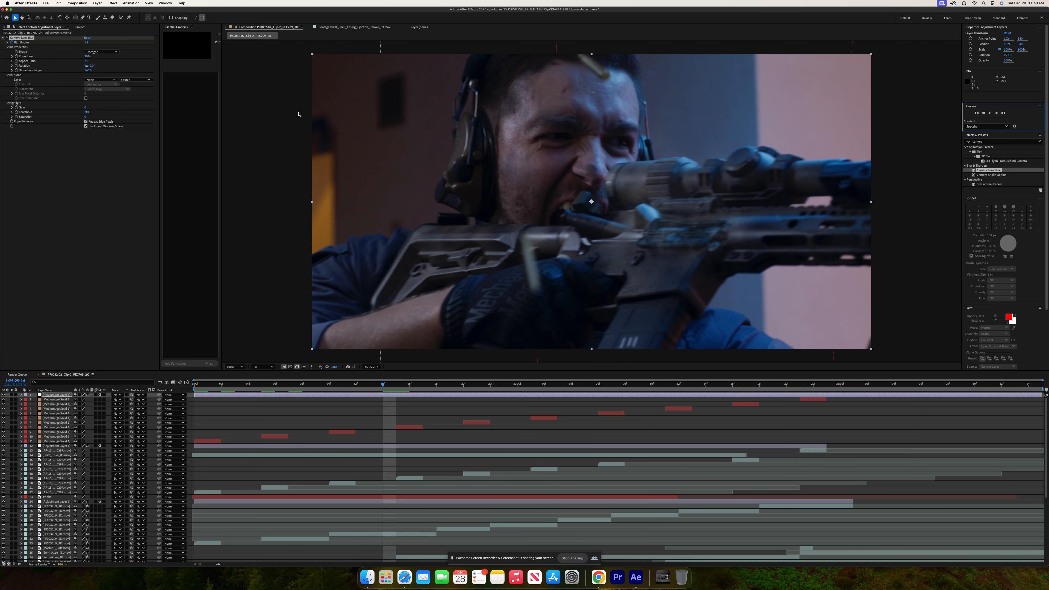
click(85, 43)
text(0)
key(Return)
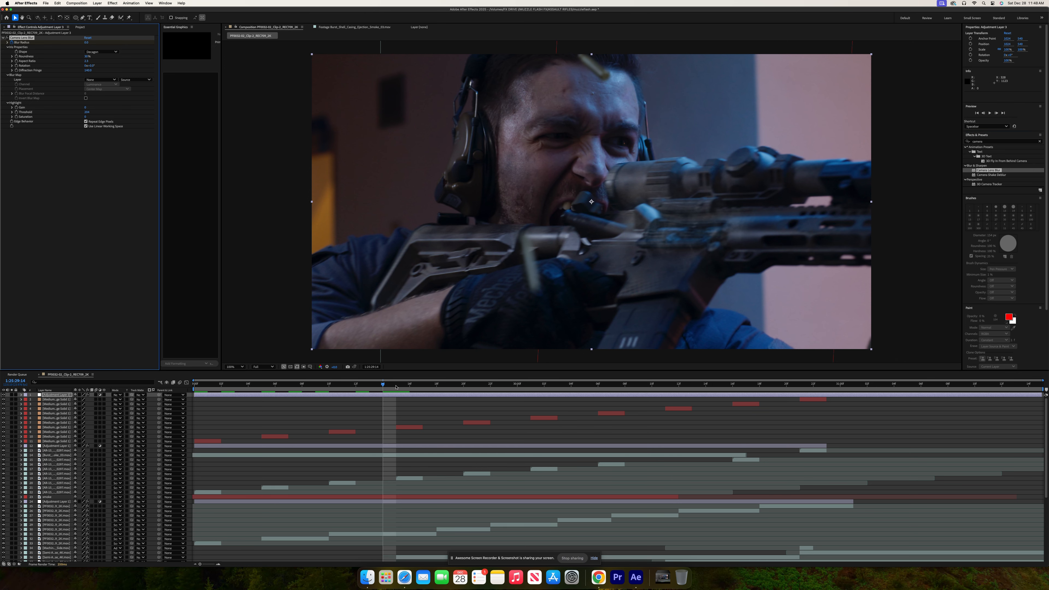
- Move to 1:20:29:17, just after that flash, and set the lens blur's Blur Radius to 0
click(414, 389)
key(Page_Down)
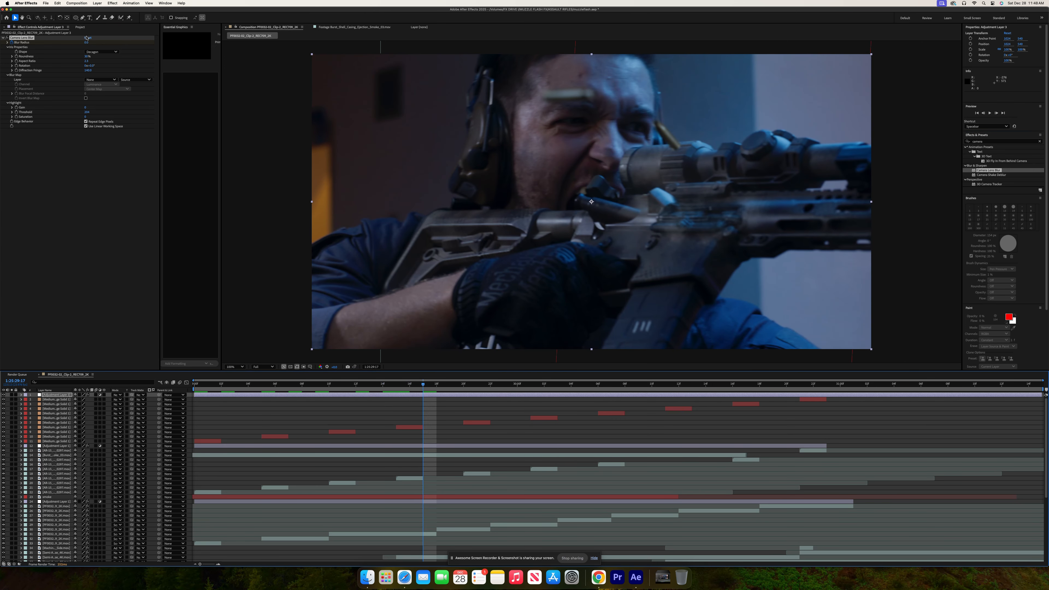
click(86, 43)
text(0)
key(Return)
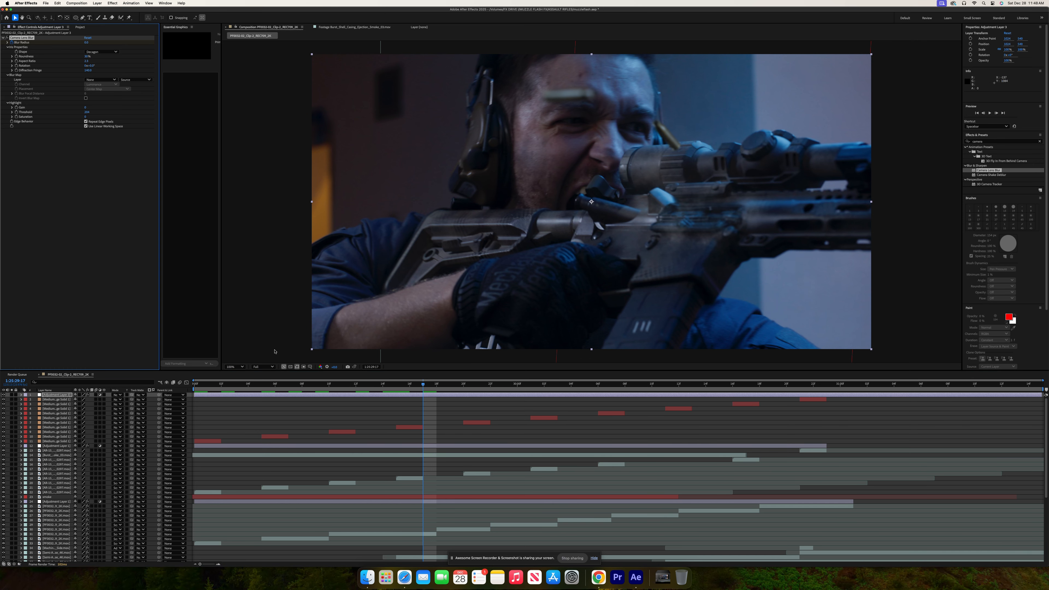
- Preview the blur pulses, then set the Blur Radius to 1.4 at the muzzle flash at 1:20:30:11
key(space)
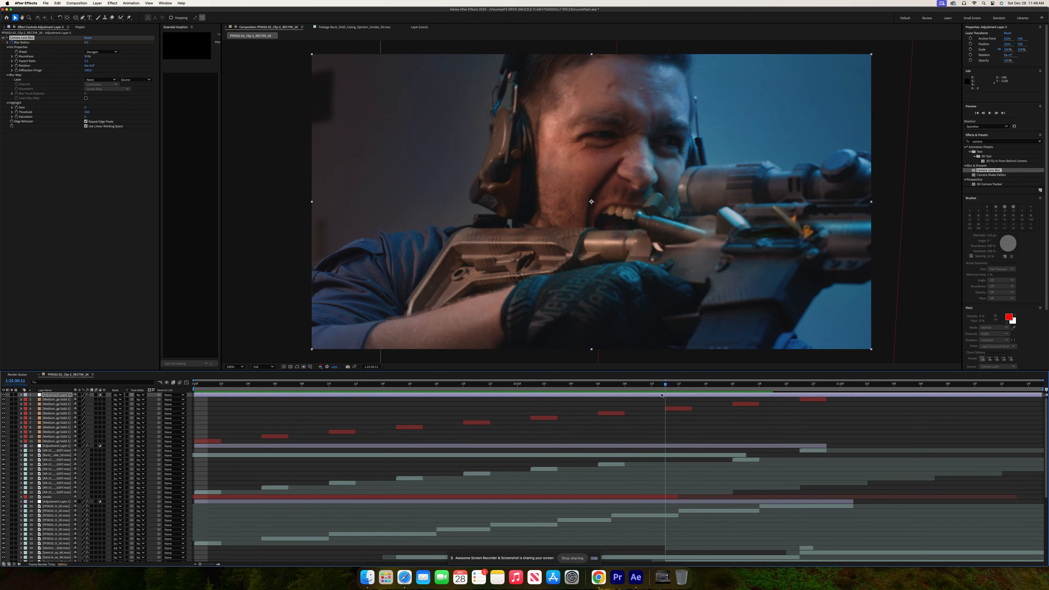
key(space)
click(87, 43)
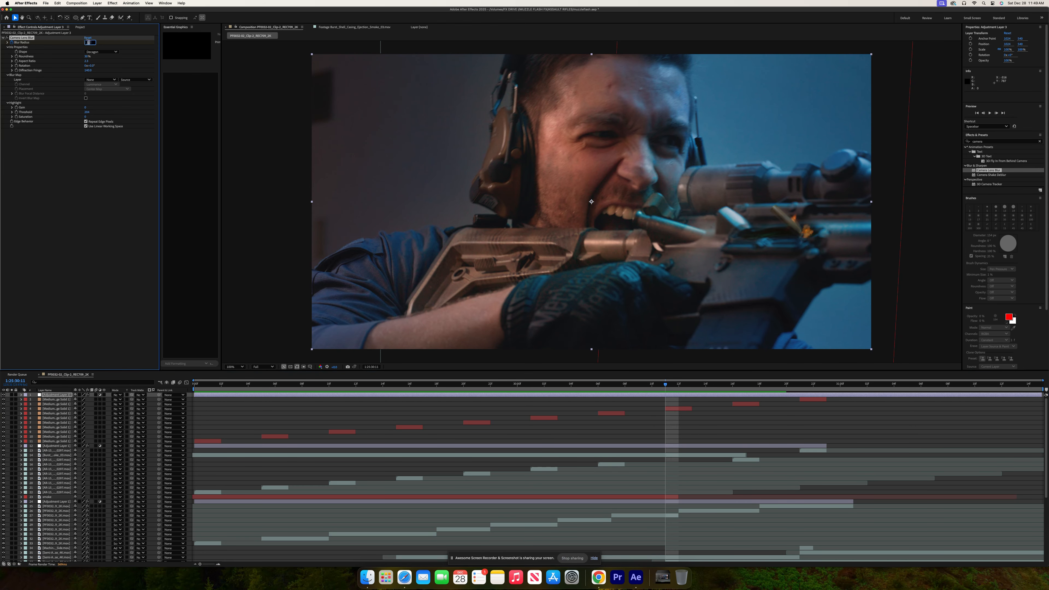
text(14)
key(Return)
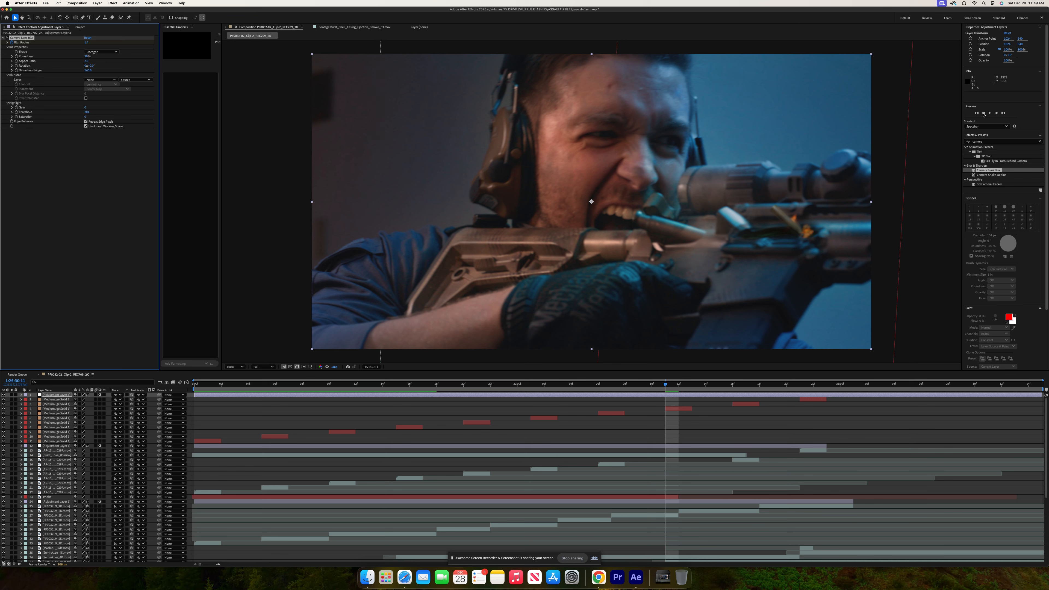
- Go back one frame to 1:20:30:10 and set the lens blur's Blur Radius to 0
key(Page_Up)
click(87, 42)
text(0)
key(Return)
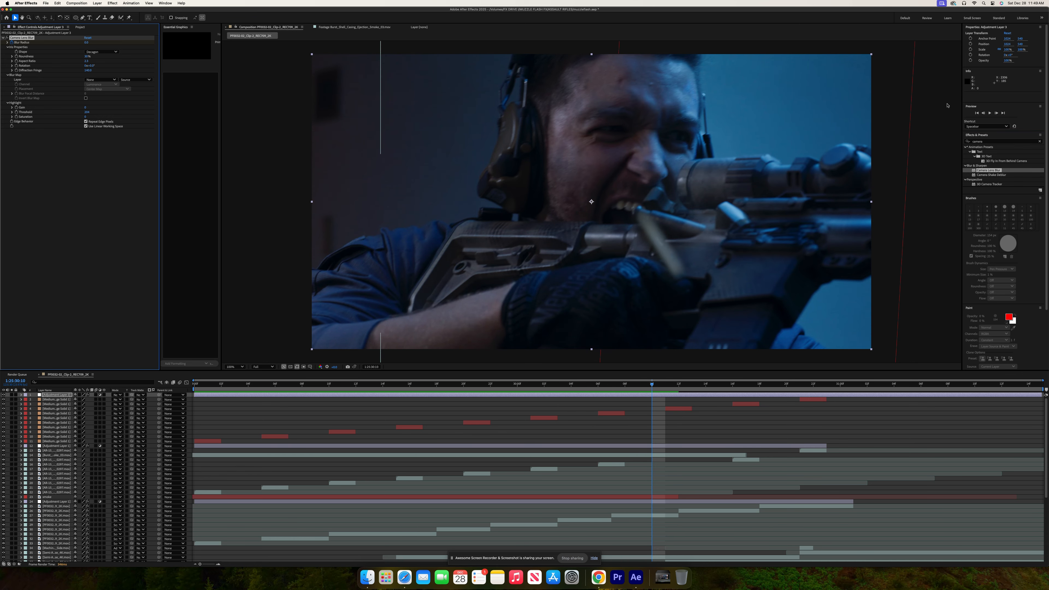
- Advance to 1:20:30:14, set the Blur Radius to 0 after the flash, and play back the composition
click(995, 113)
click(996, 113)
click(995, 113)
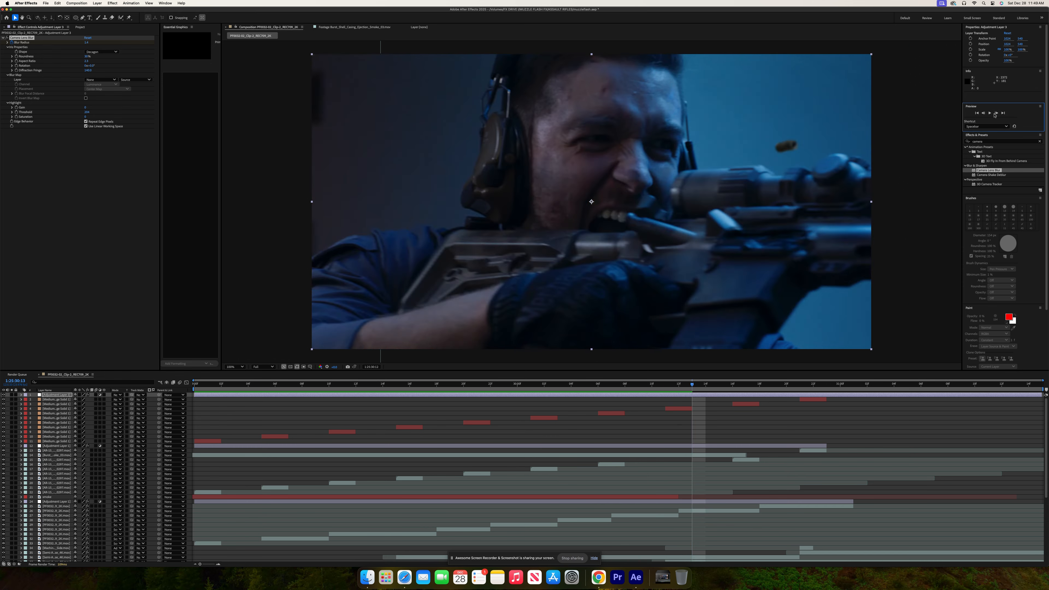
click(996, 113)
click(87, 43)
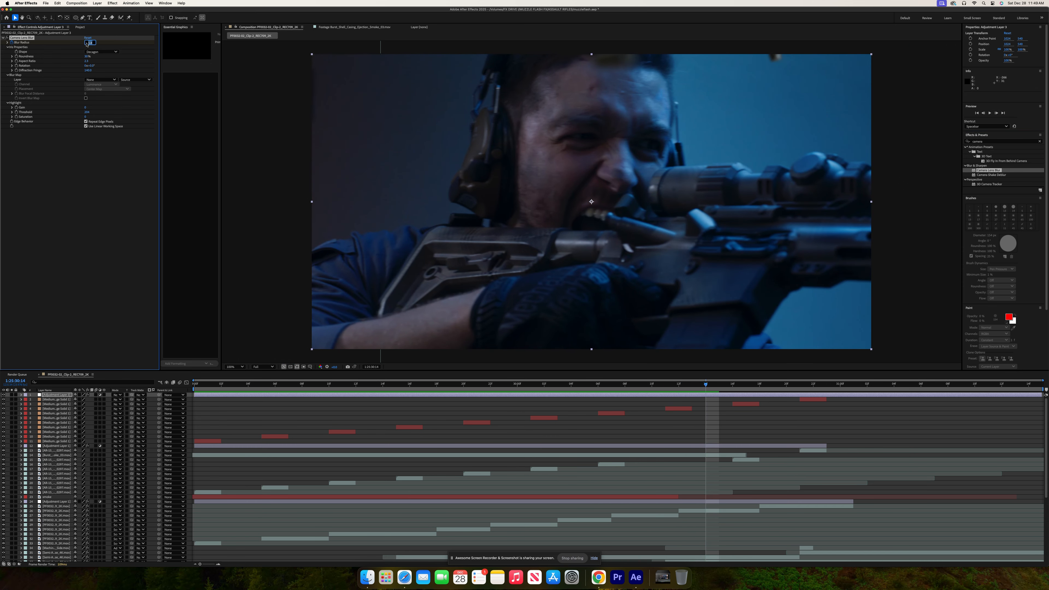
text(0)
key(Return)
key(space)
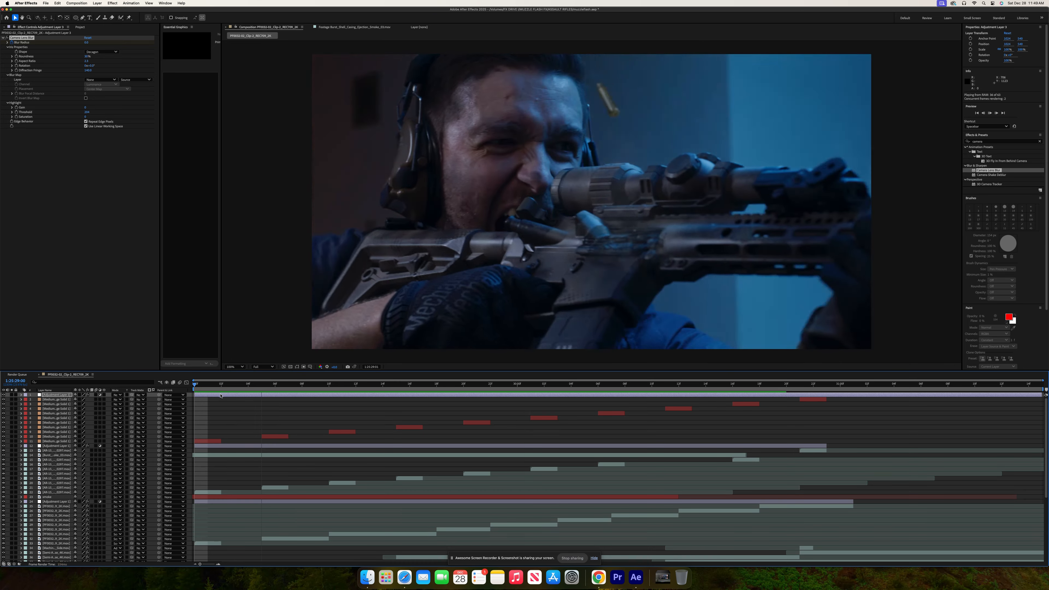